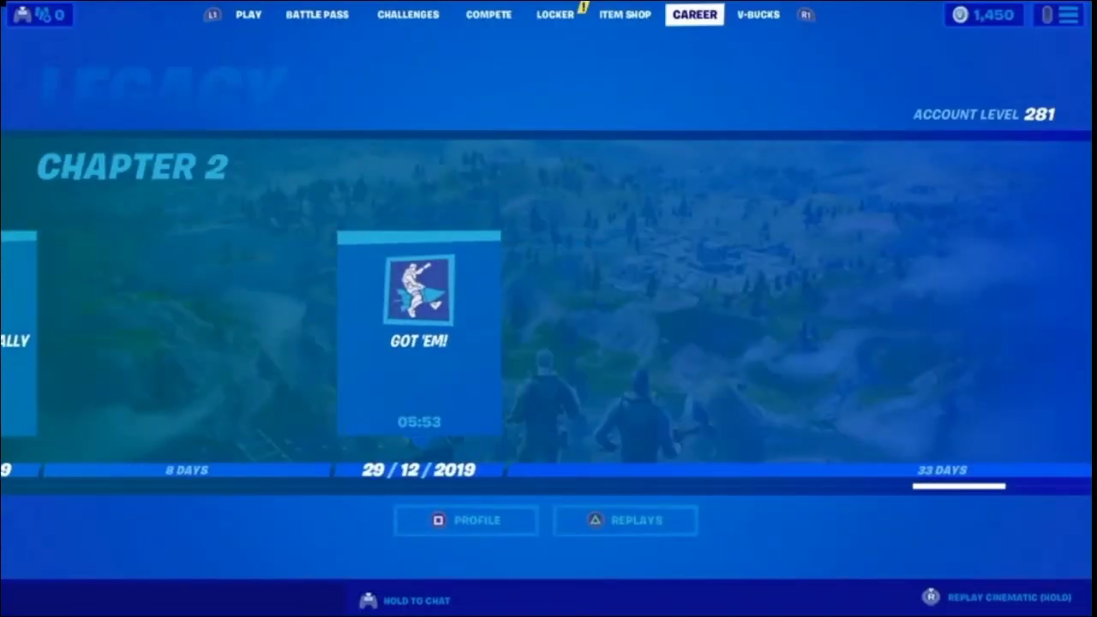
- Close the running Fortnite application from the console's home screen
key(super)
key(Menu)
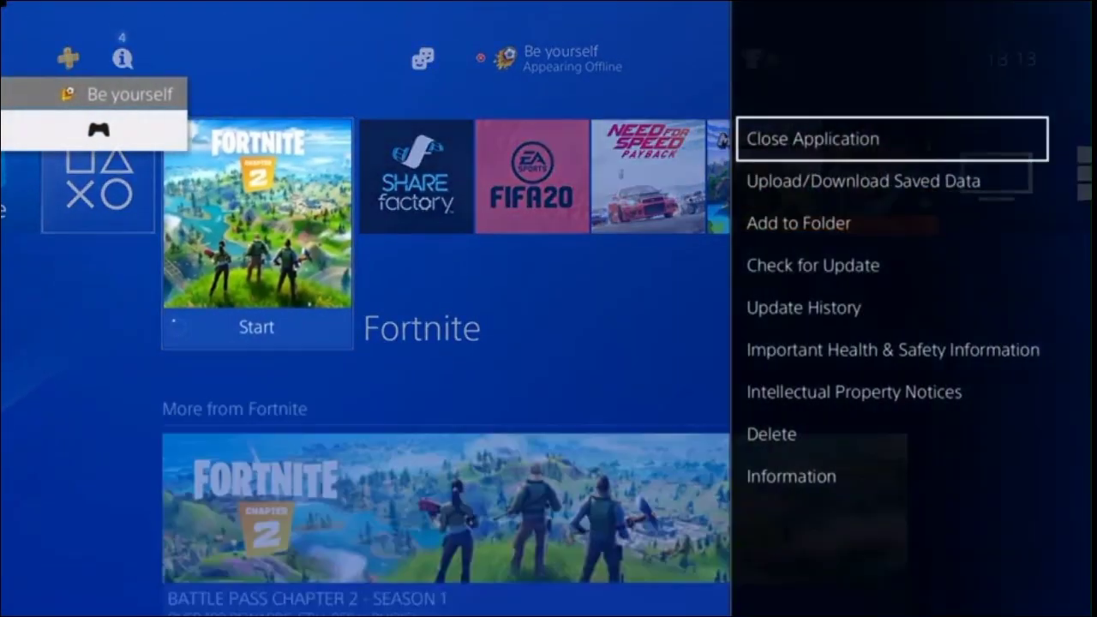
key(Return)
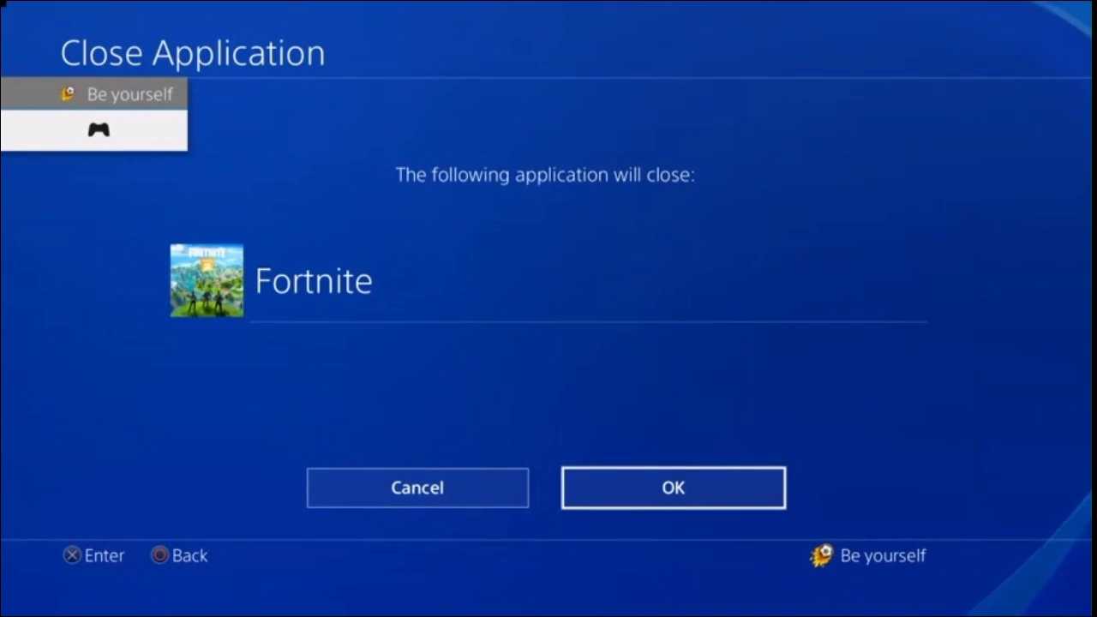
key(Return)
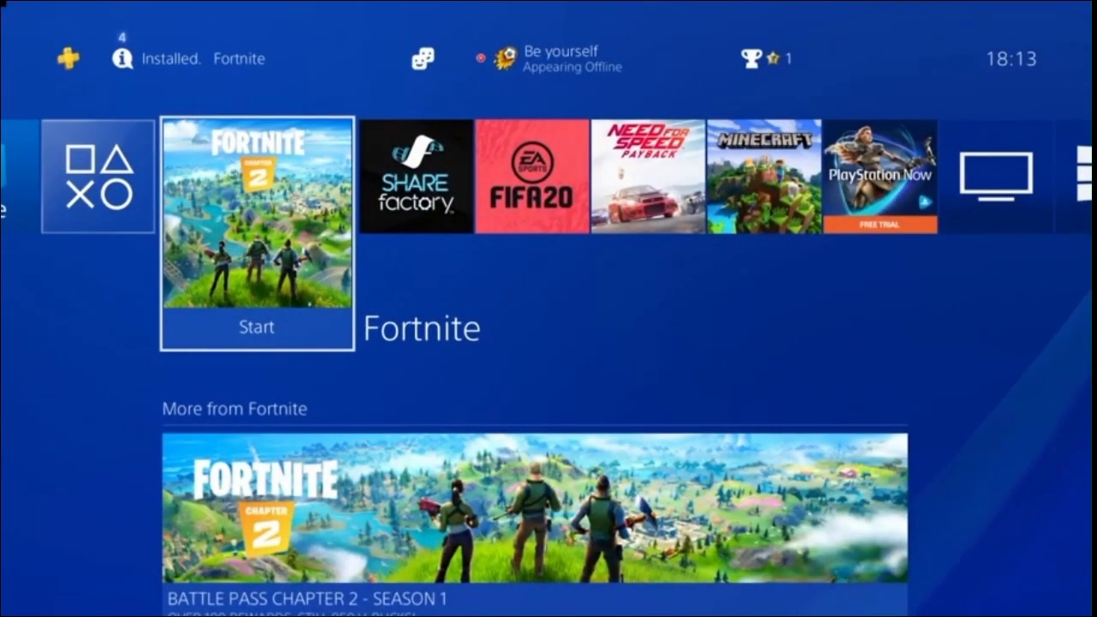
- Switch to SHAREfactory and start a new video project
key(Right)
key(Return)
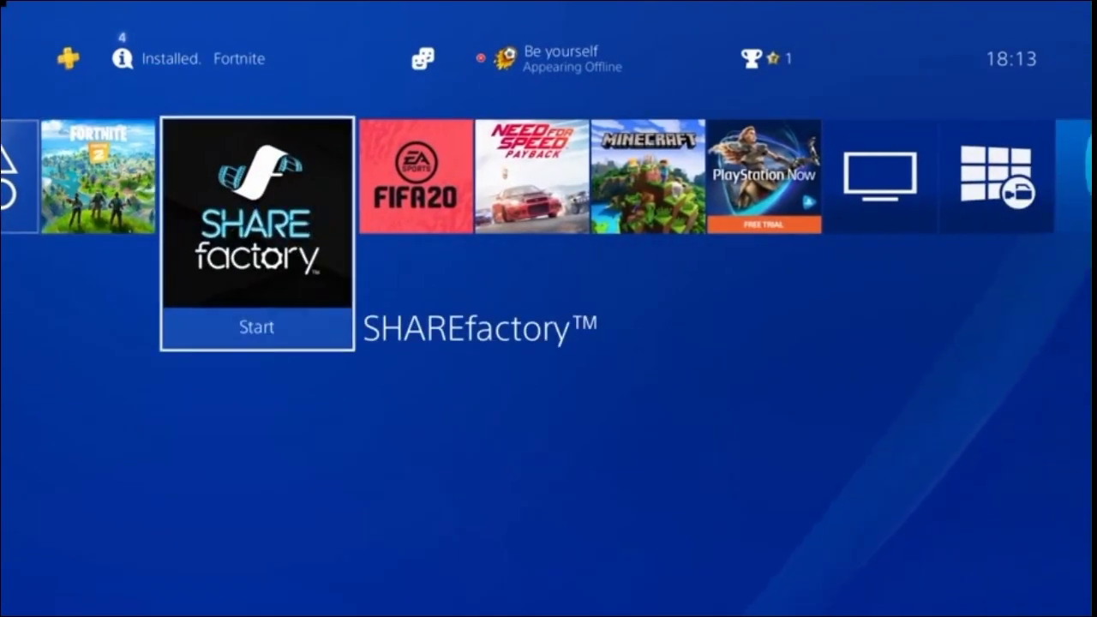
key(Left)
key(Down)
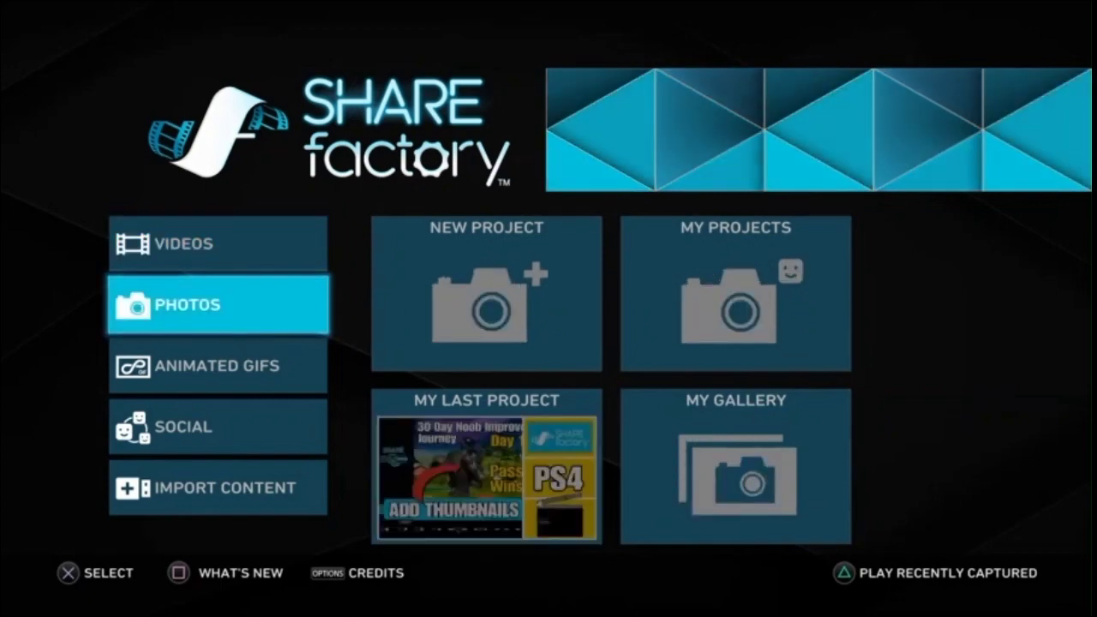
key(Up)
key(Right)
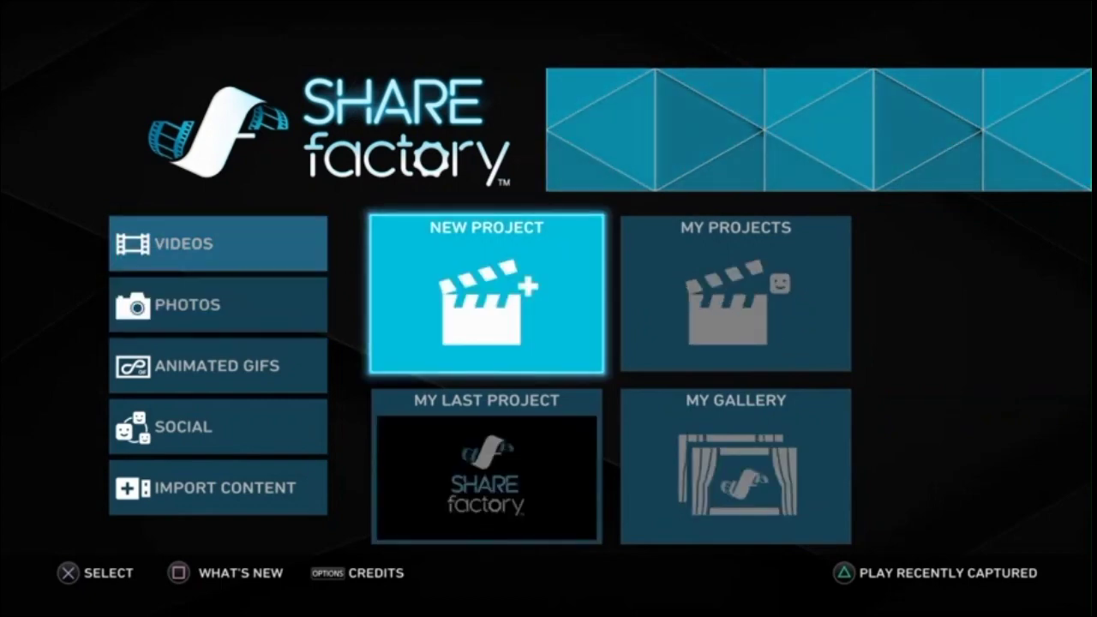
key(Return)
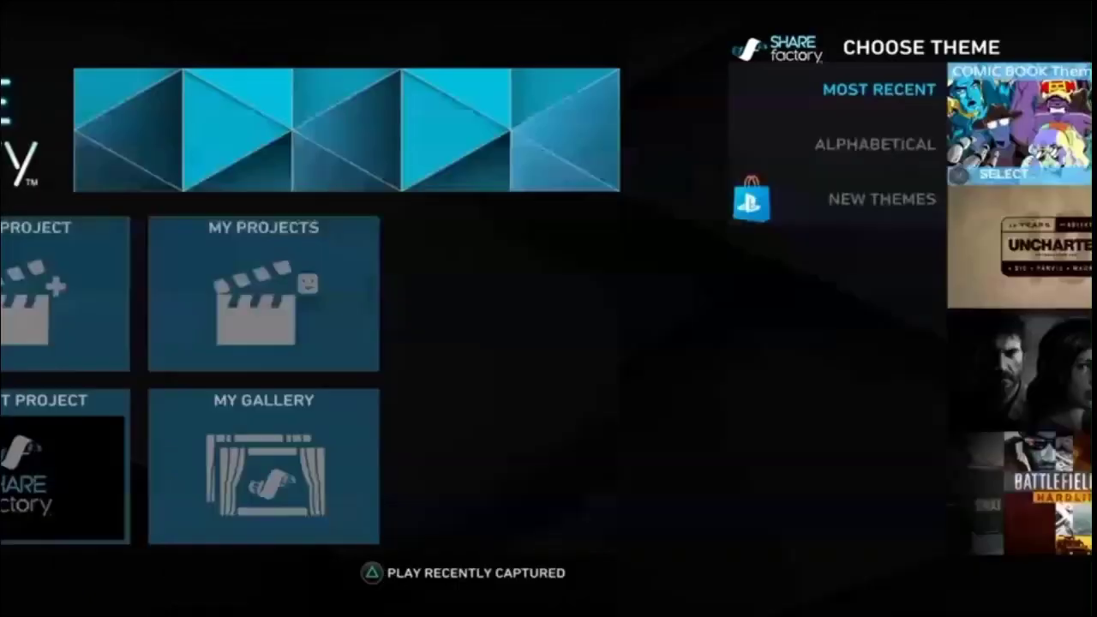
- Choose the SHAREfactory Theme for the new video project
key(Right)
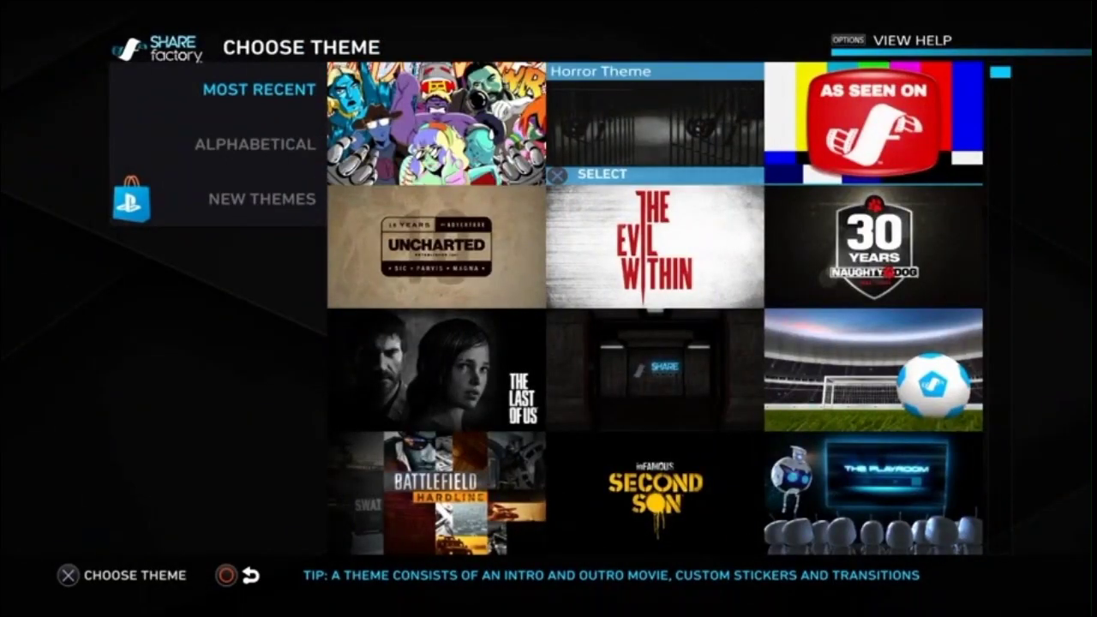
key(Down)
key(Down)
key(Down)
key(Down)
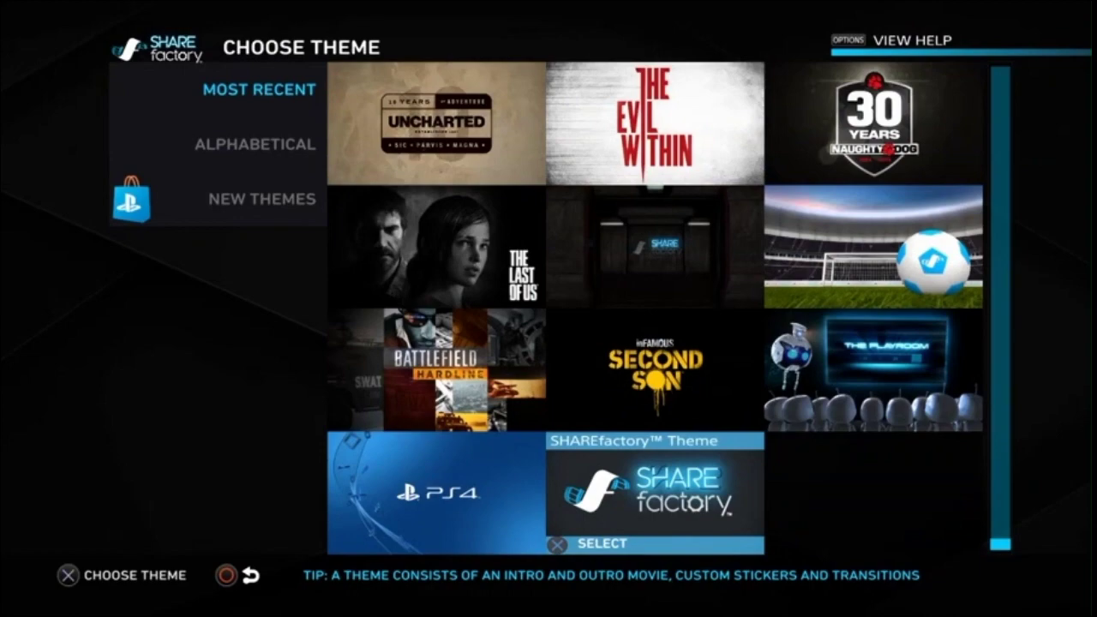
key(Return)
- Deselect the SHAREfactory Intro, Title and Outro clips from the project
key(Right)
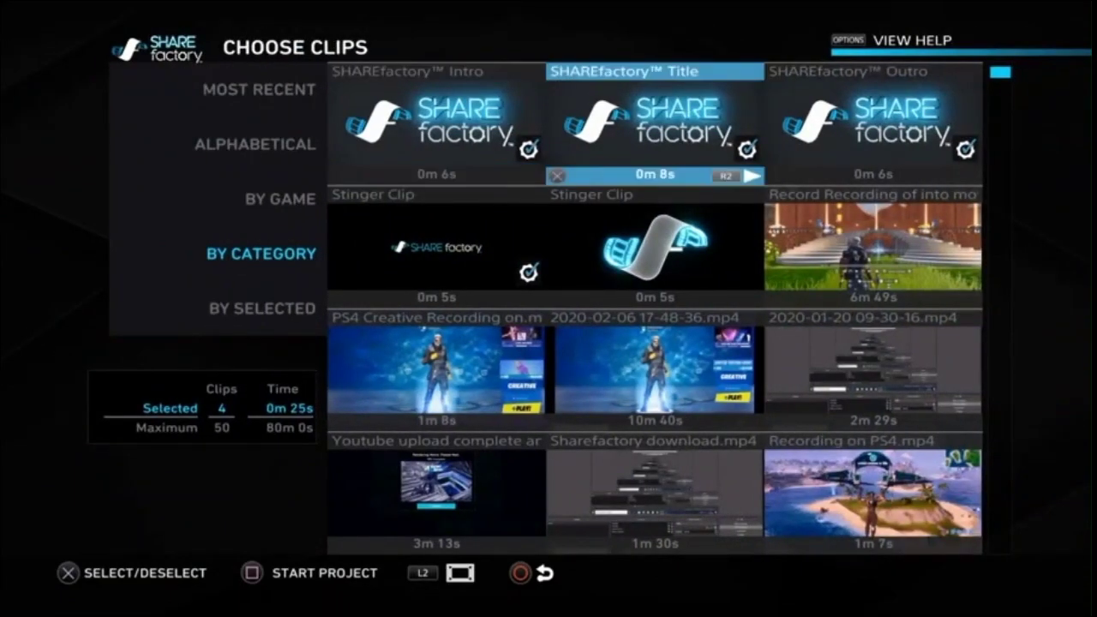
key(Left)
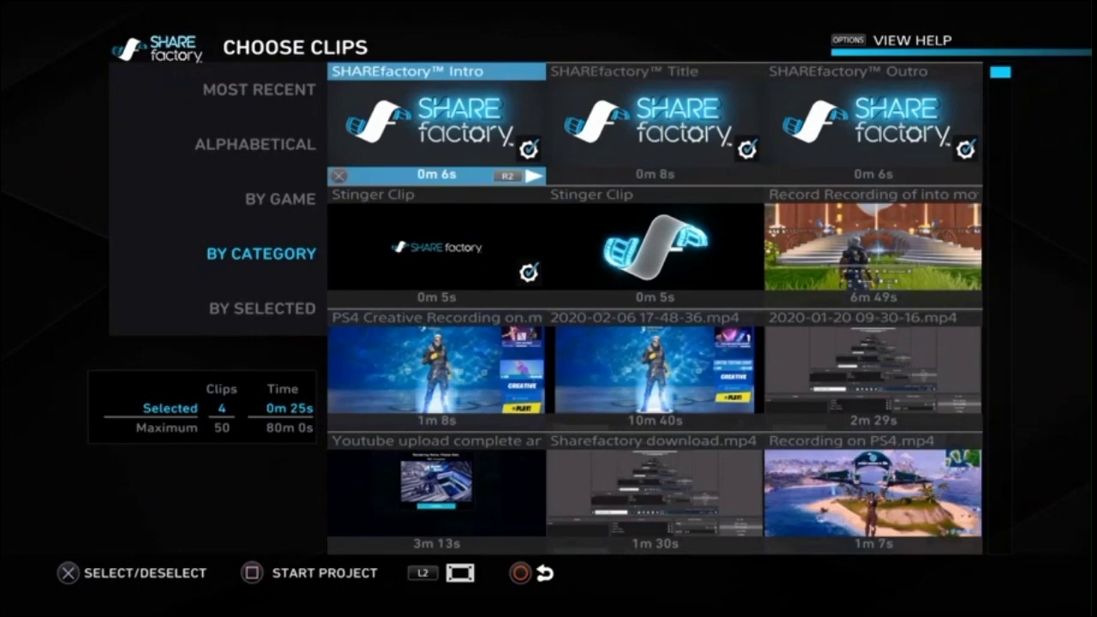
key(Return)
key(Right)
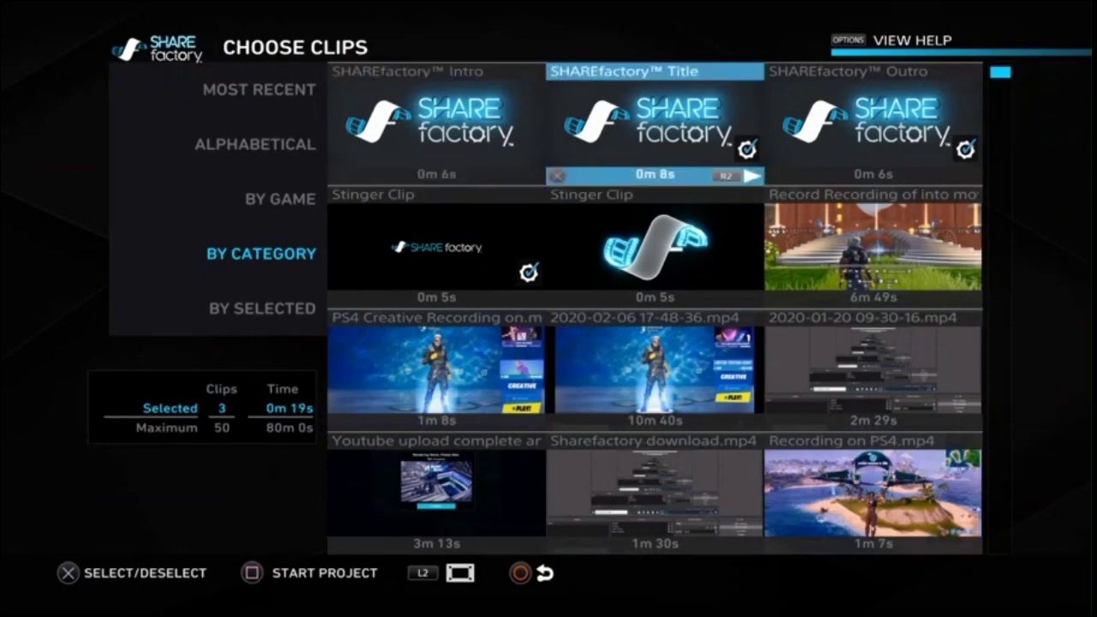
key(Return)
key(Right)
key(Return)
key(Left)
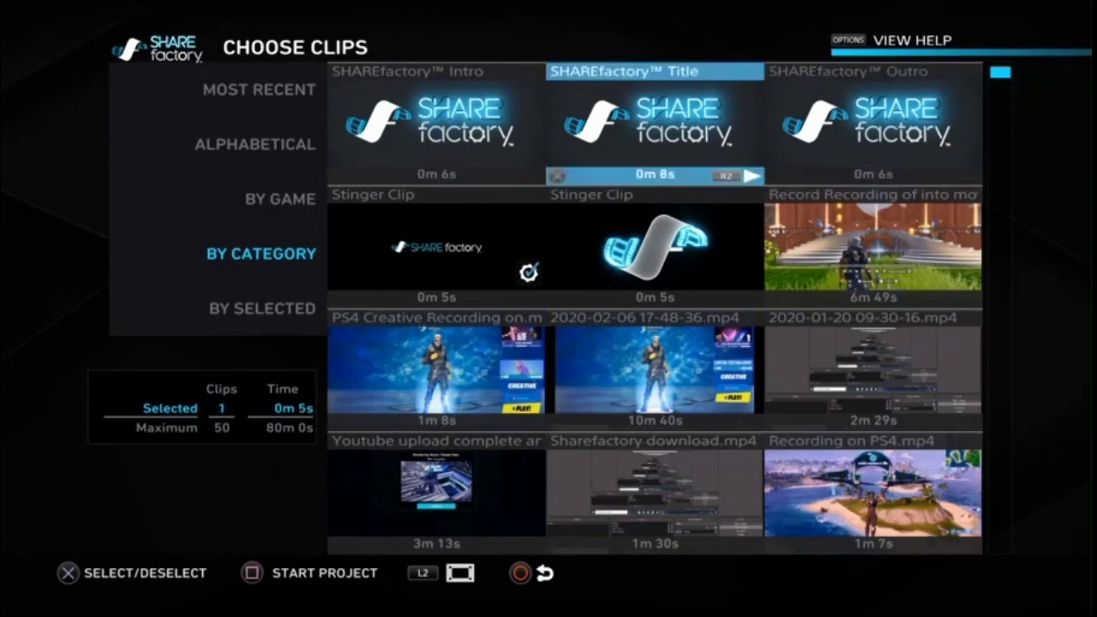
key(Left)
key(Down)
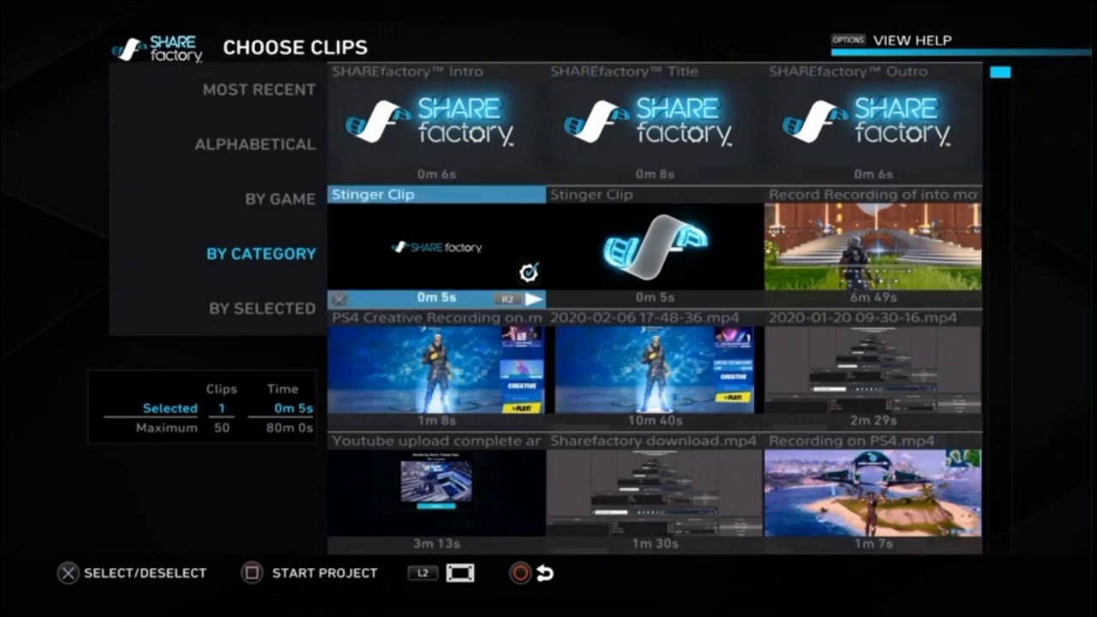
key(Left)
key(Up)
key(Up)
key(Up)
key(Return)
key(Right)
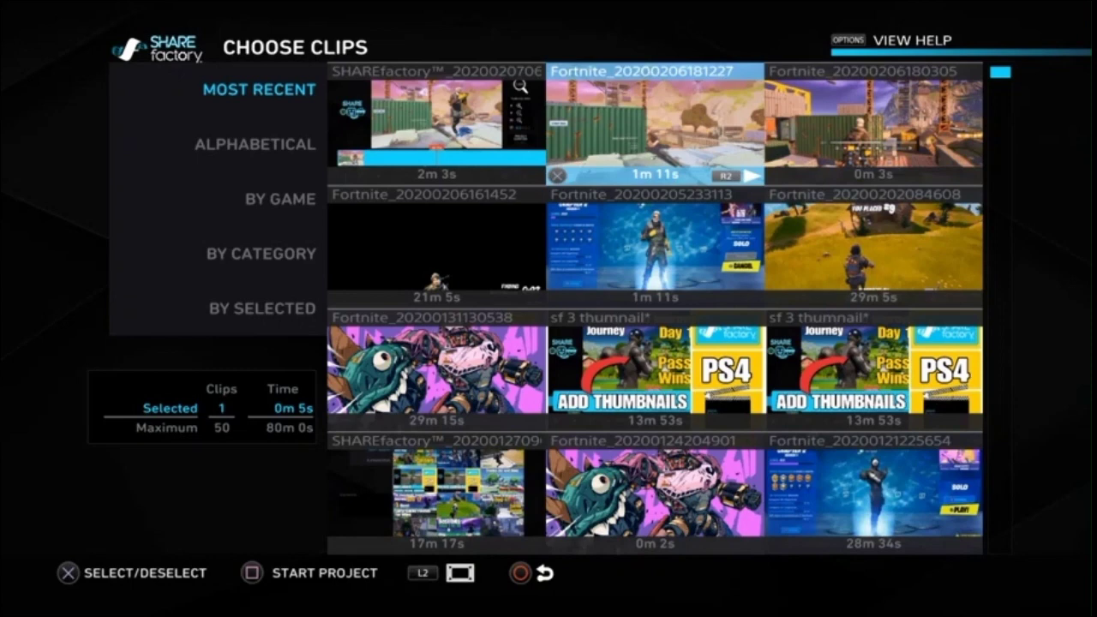
key(Return)
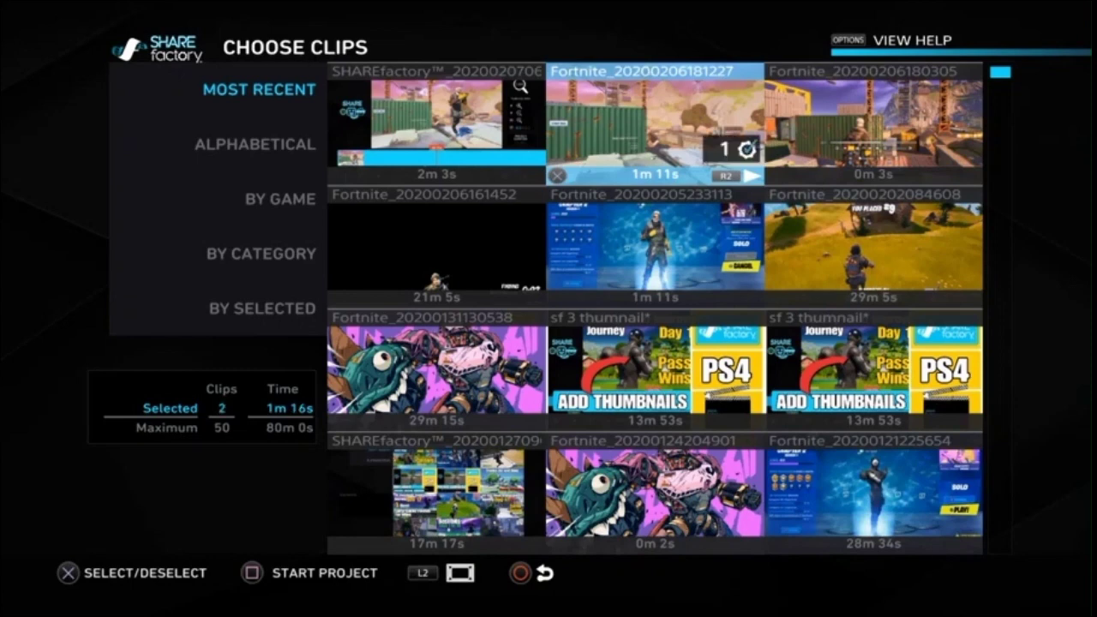
- Start the project with the selected clips under the name "New Intro Dirty Docks"
key(Left)
key(Down)
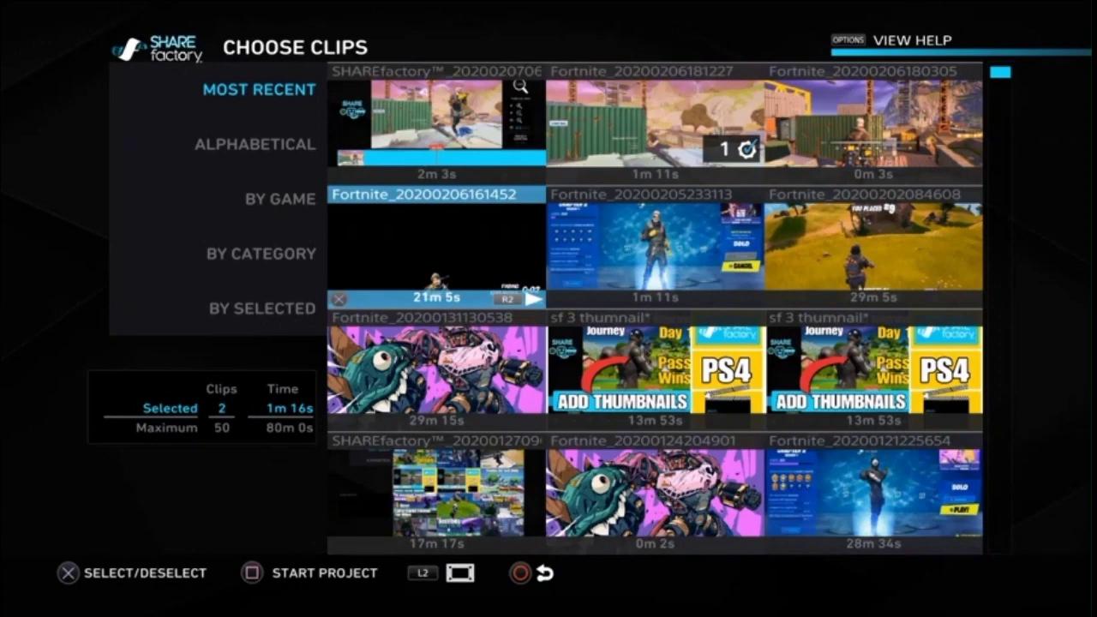
key(Up)
key(Right)
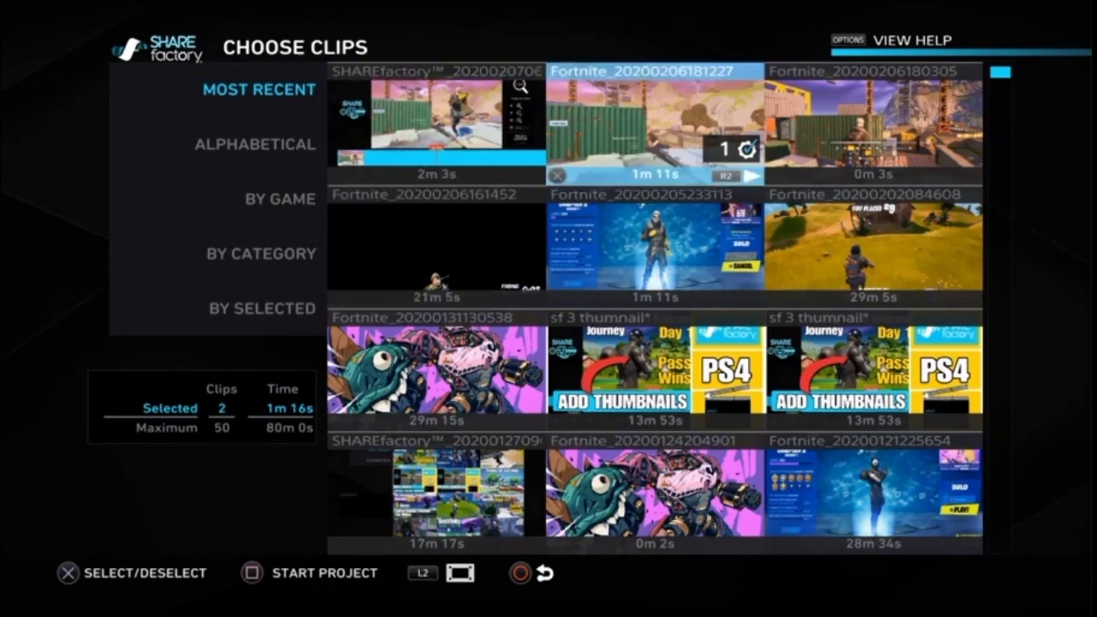
key(Return)
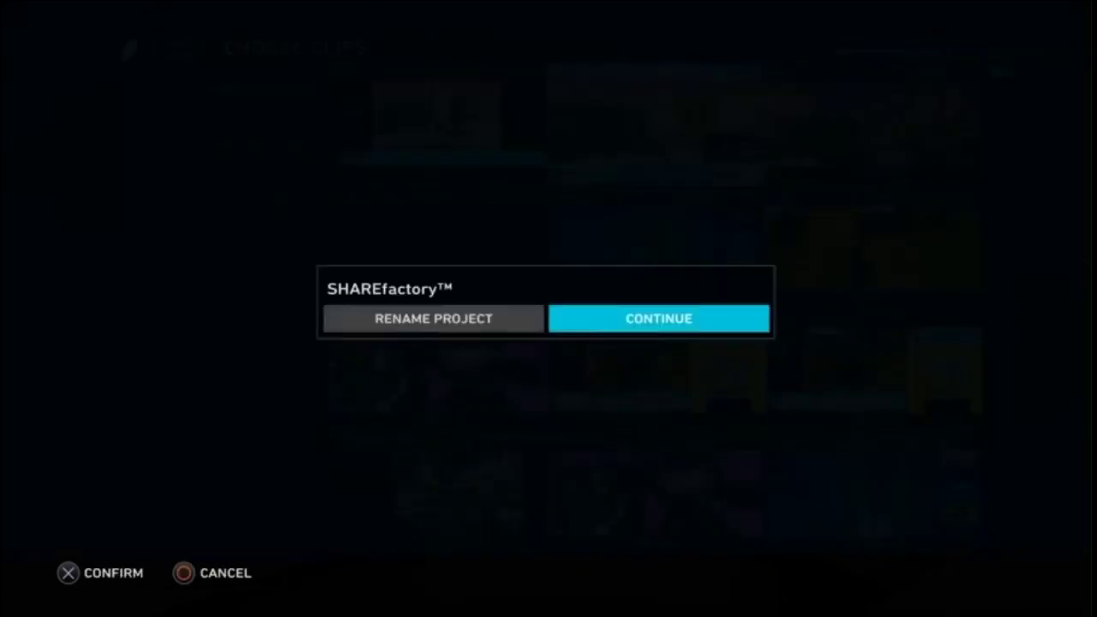
key(Left)
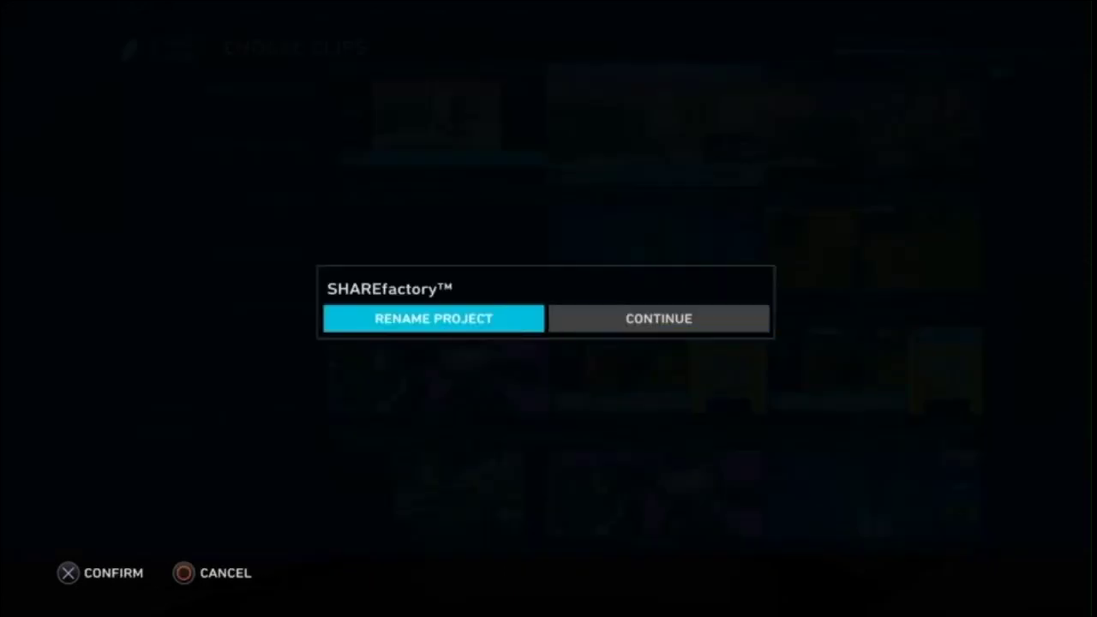
key(Return)
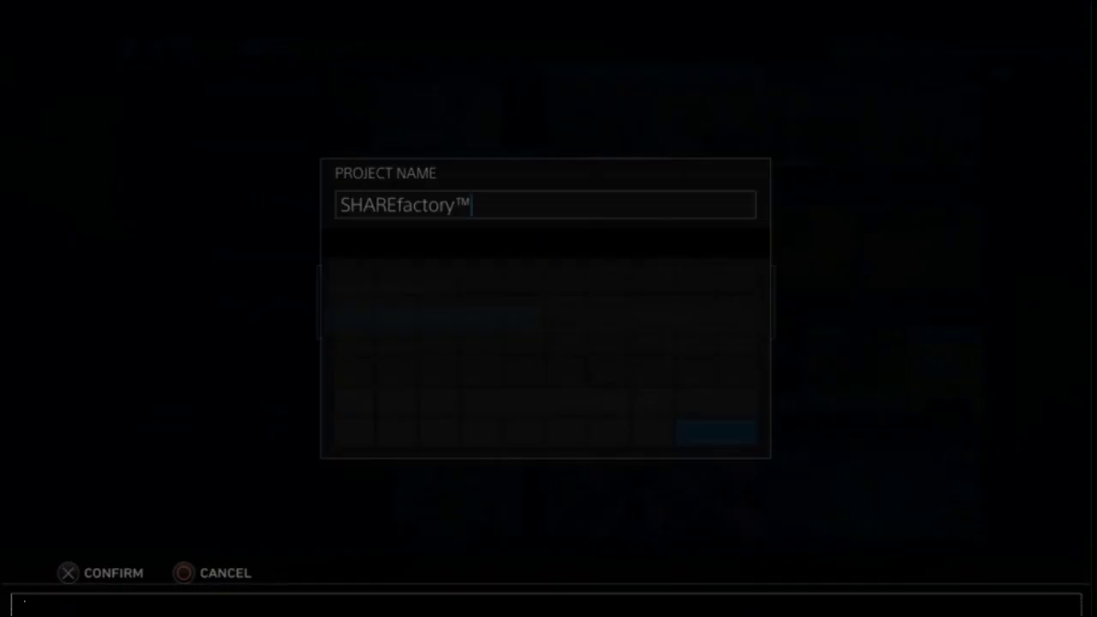
key(BackSpace)
key(BackSpace)
key(BackSpace)
key(BackSpace)
key(BackSpace)
key(BackSpace)
key(BackSpace)
key(BackSpace)
key(BackSpace)
key(BackSpace)
key(BackSpace)
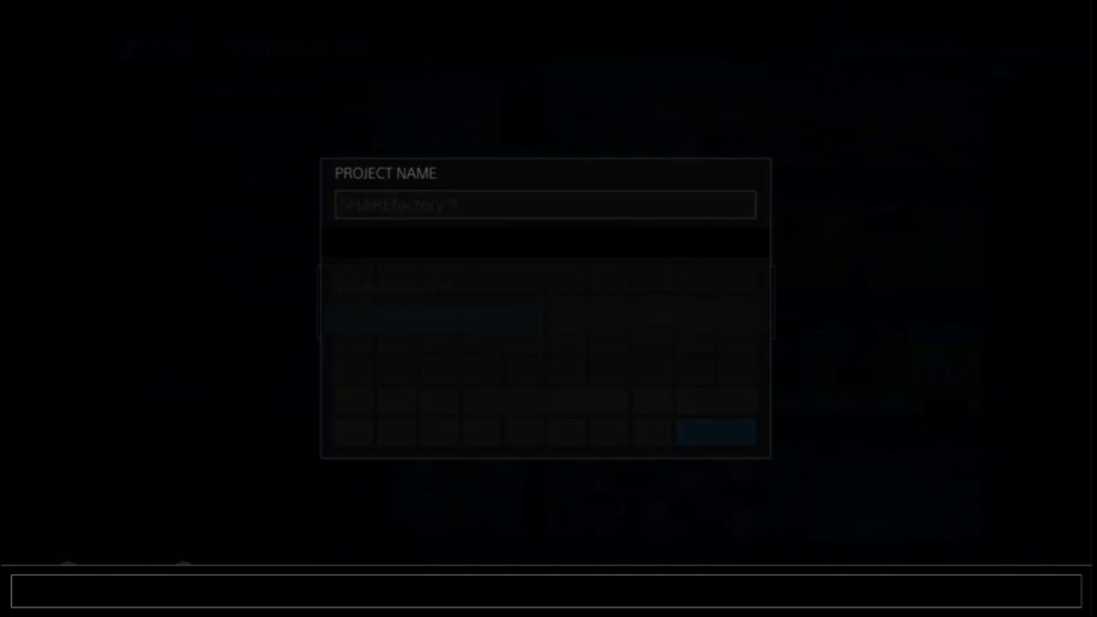
text(New Intro)
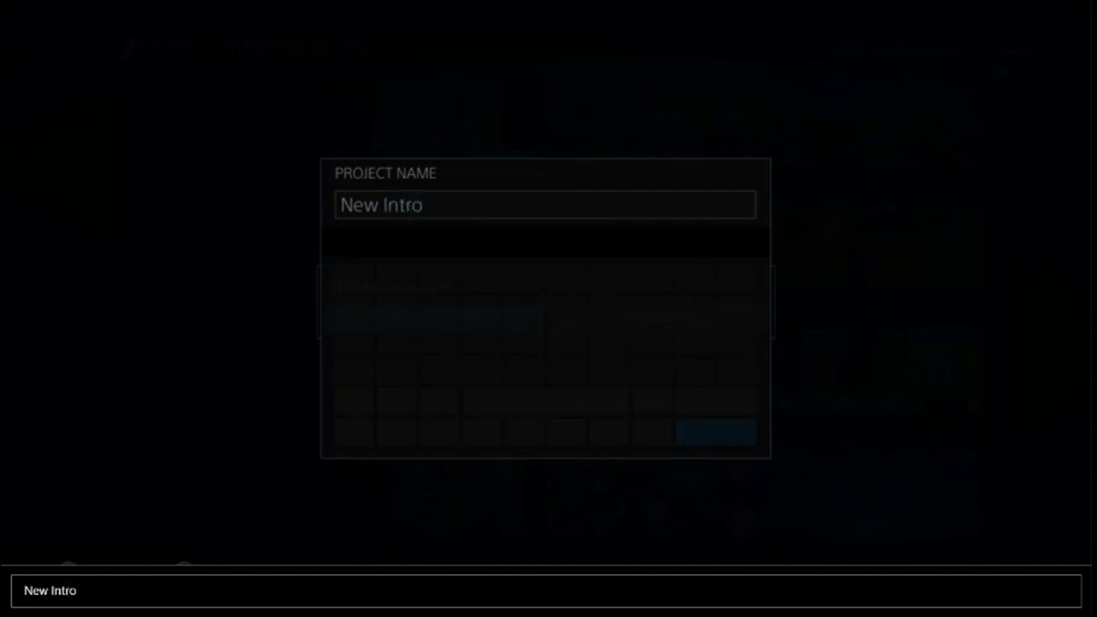
text( Dirty Docks)
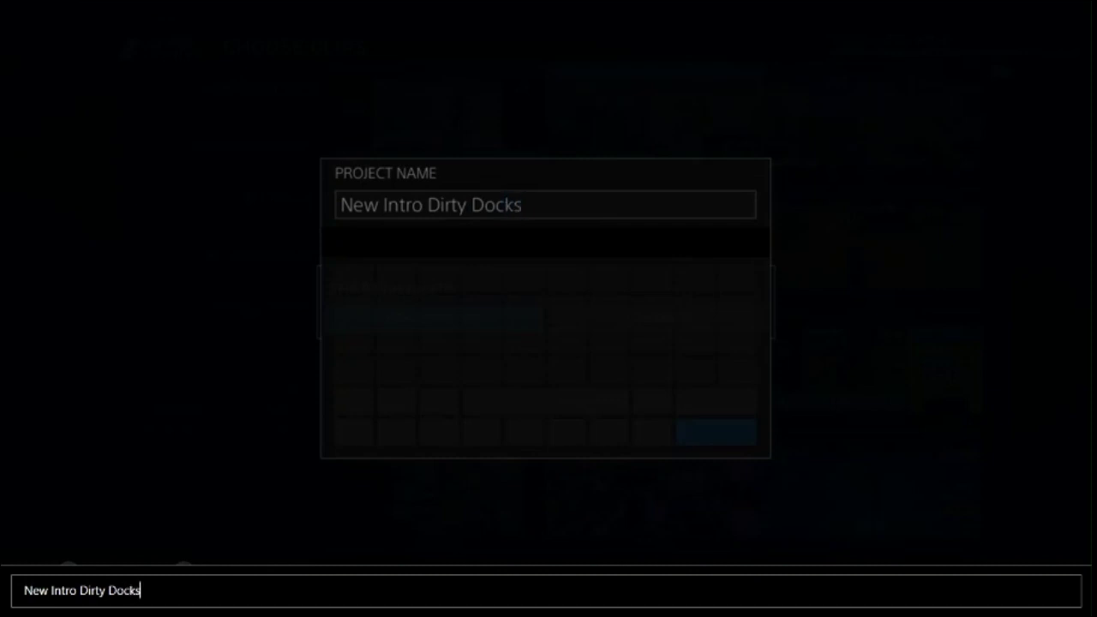
key(Return)
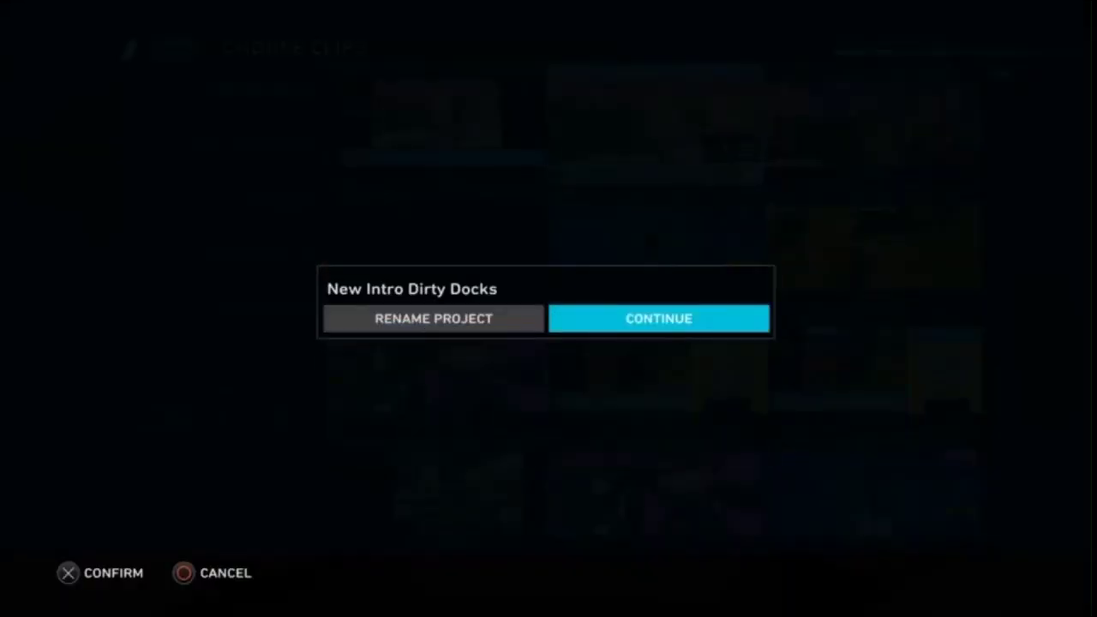
key(Return)
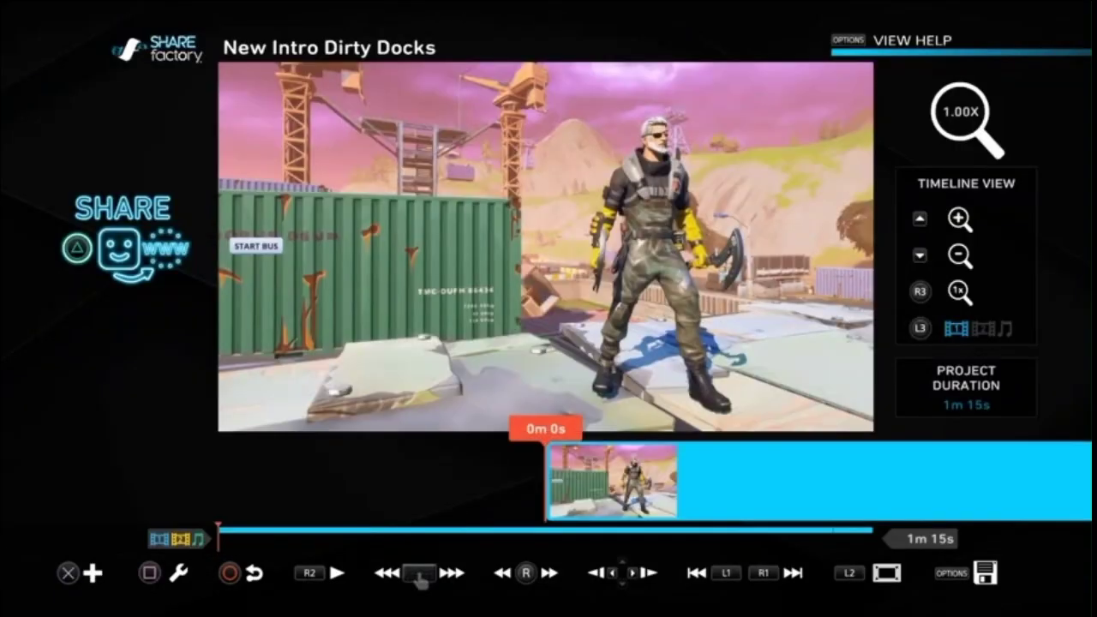
- Scrub through the Fortnite clip on the timeline and play its ending into the stinger clip
key(Right)
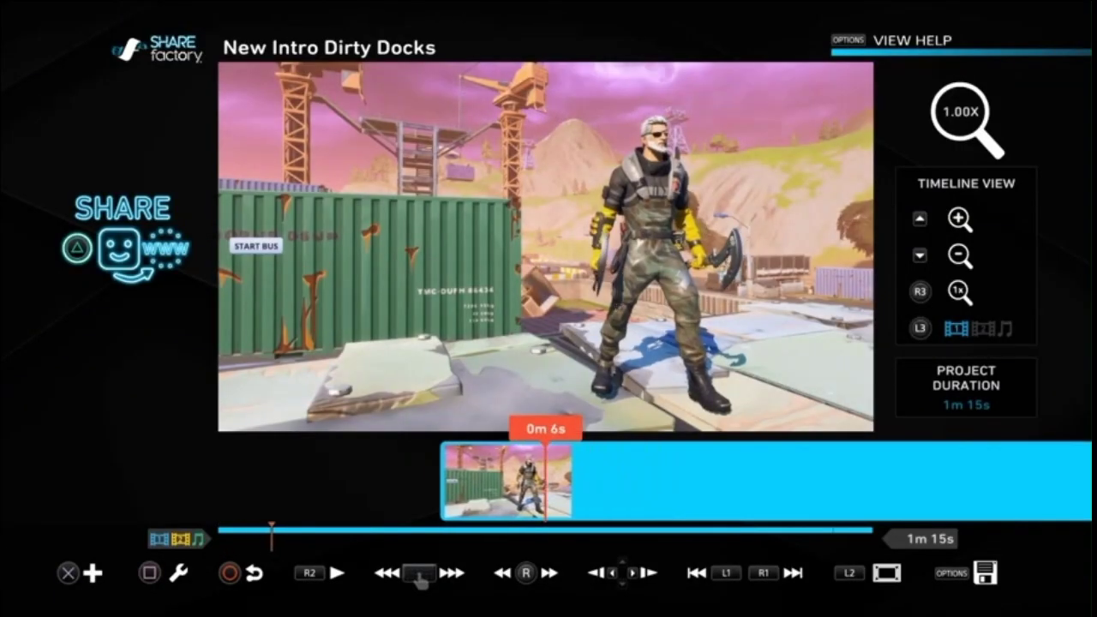
key(Right)
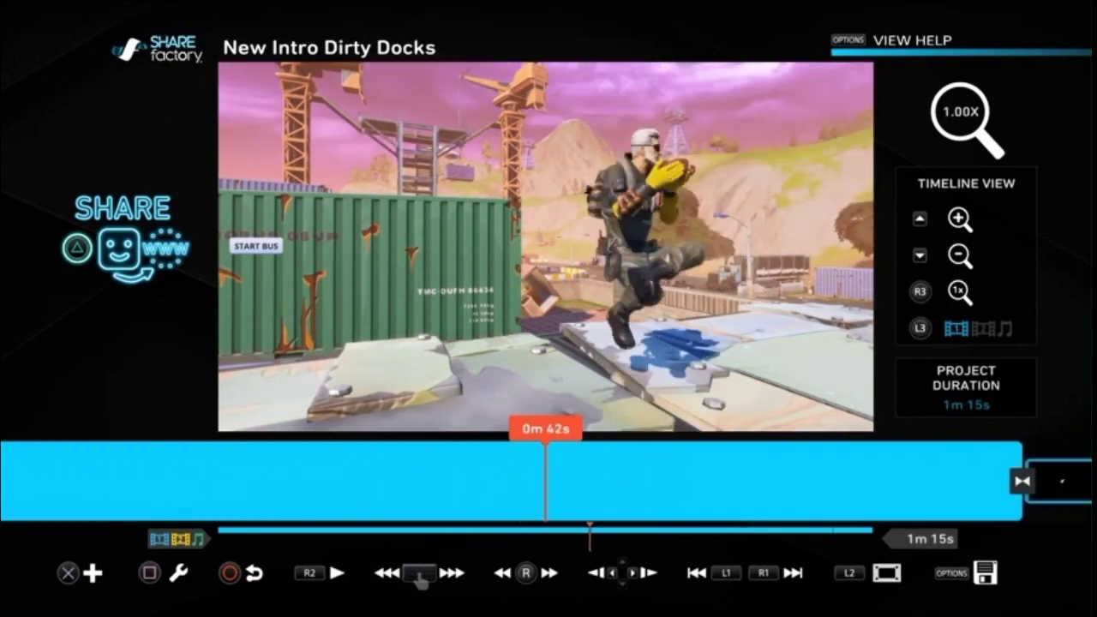
key(Right)
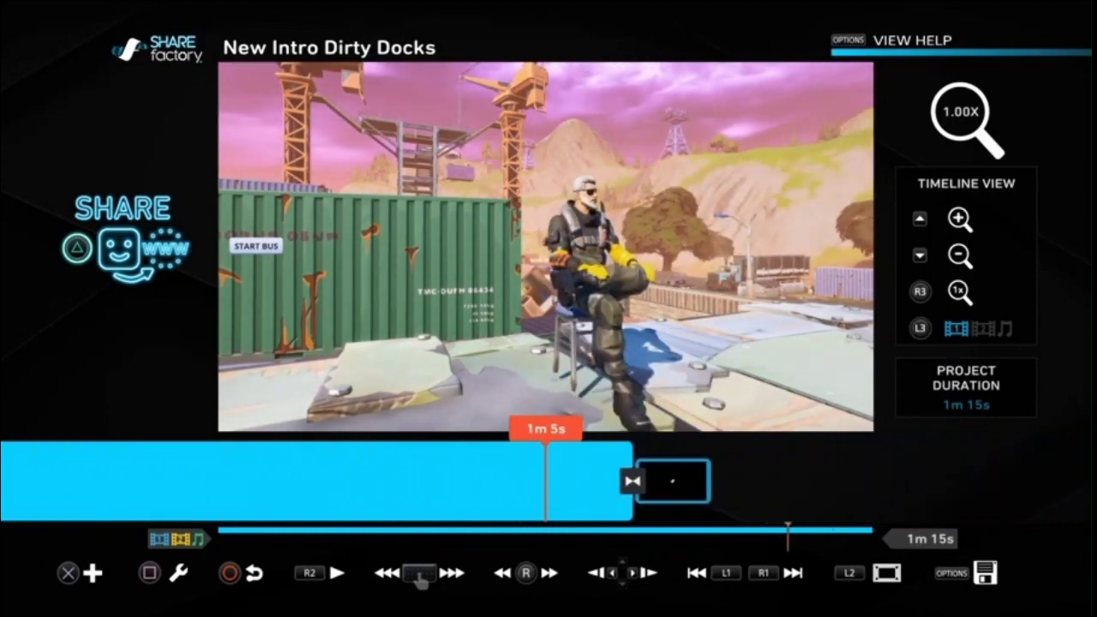
key(Right)
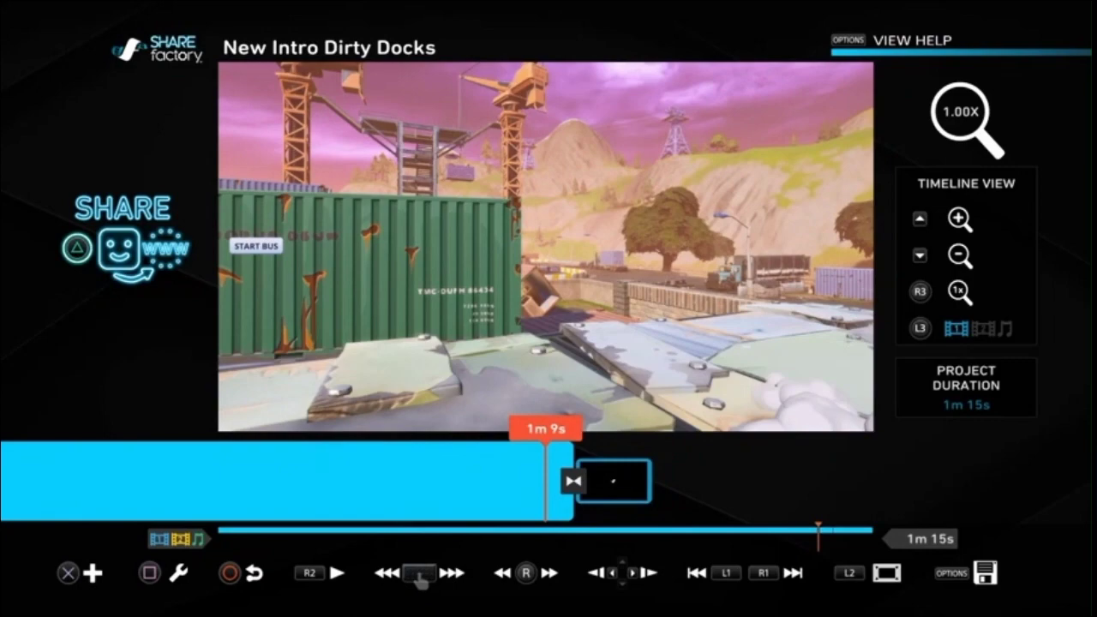
key(space)
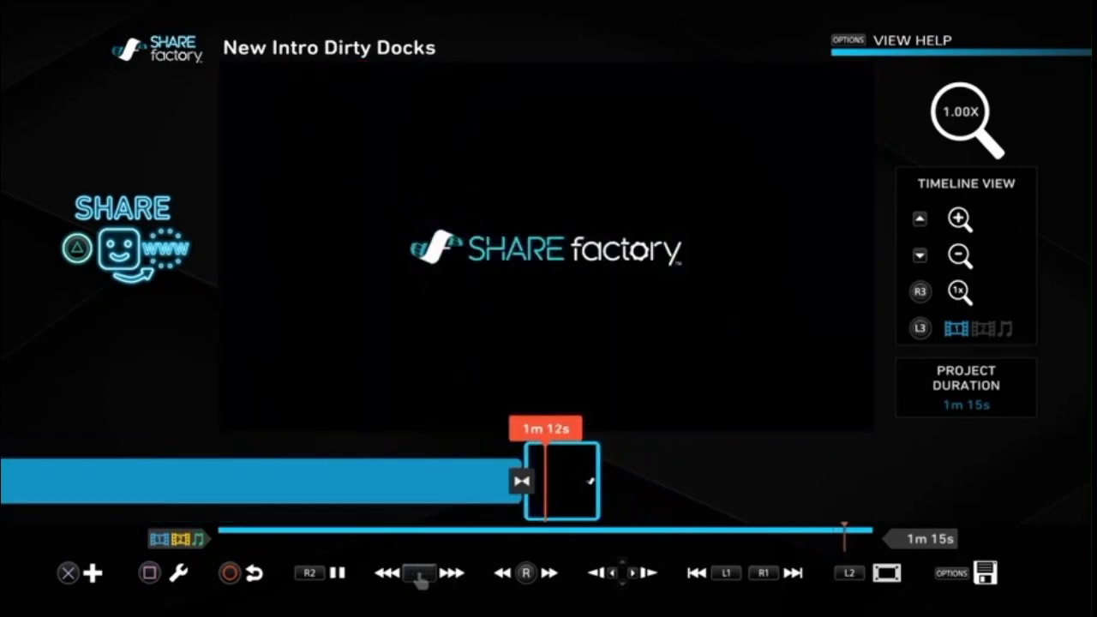
key(space)
- Delete the stinger clip that follows the Fortnite clip on the timeline
key(Left)
key(Left)
key(Right)
key(s)
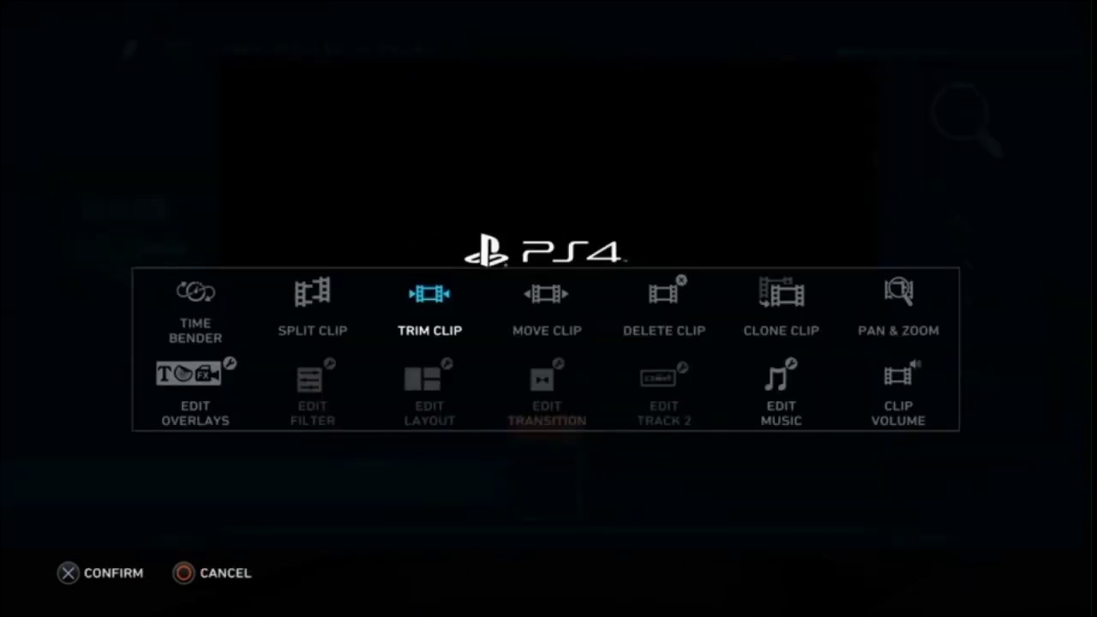
key(Right)
key(Right)
key(Right)
key(Left)
key(Return)
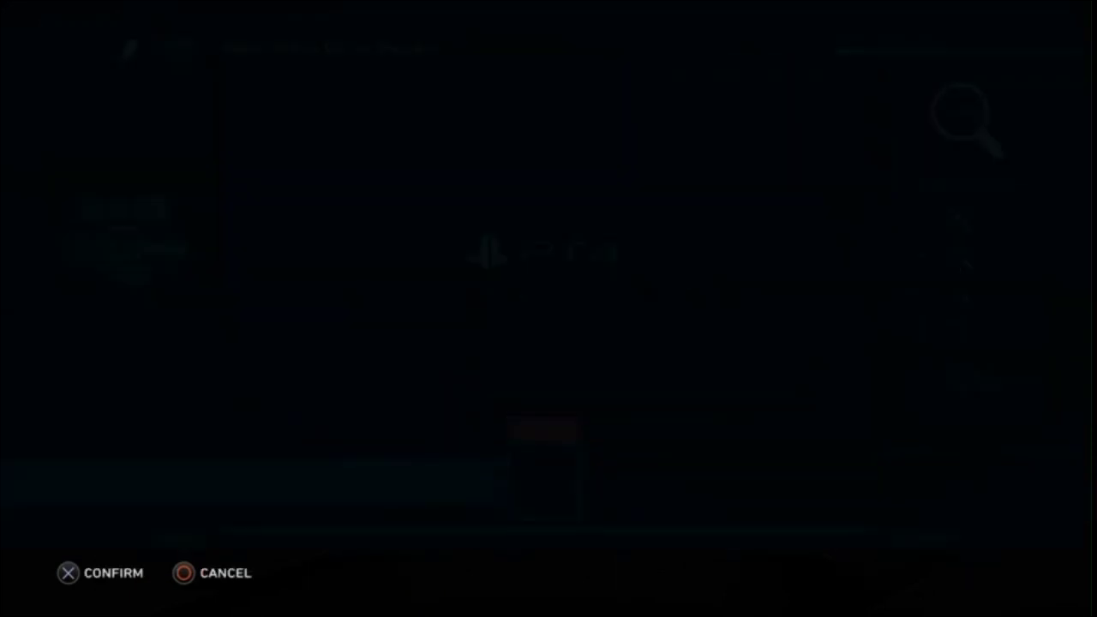
key(Left)
key(Return)
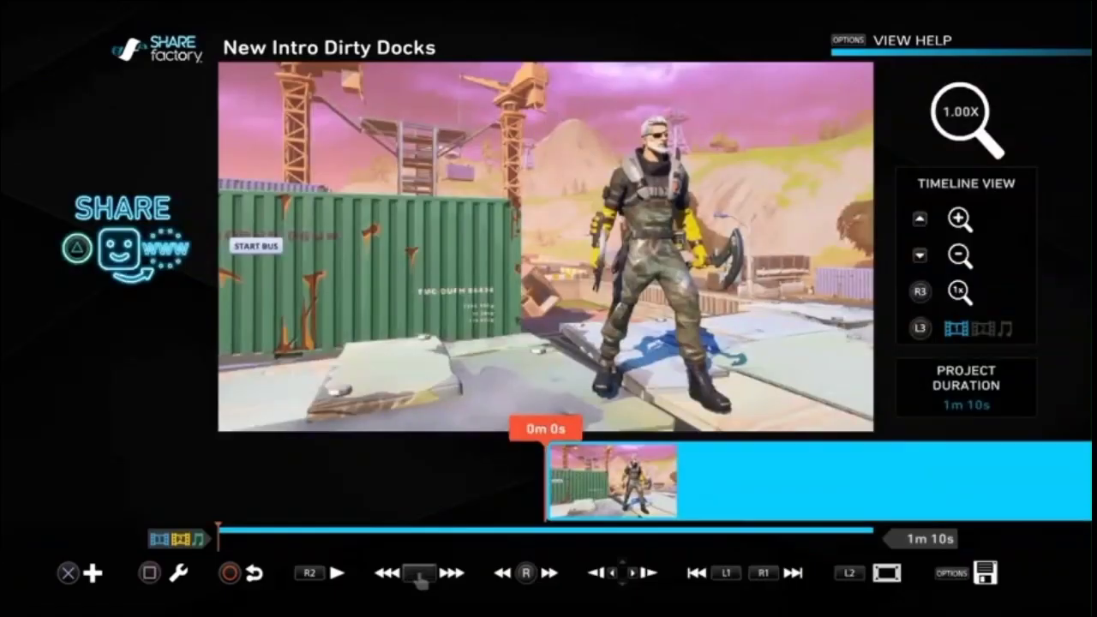
- Cut the Fortnite clip down to the roughly 8-second section ending at 1m 2s by deleting the footage around it
key(End)
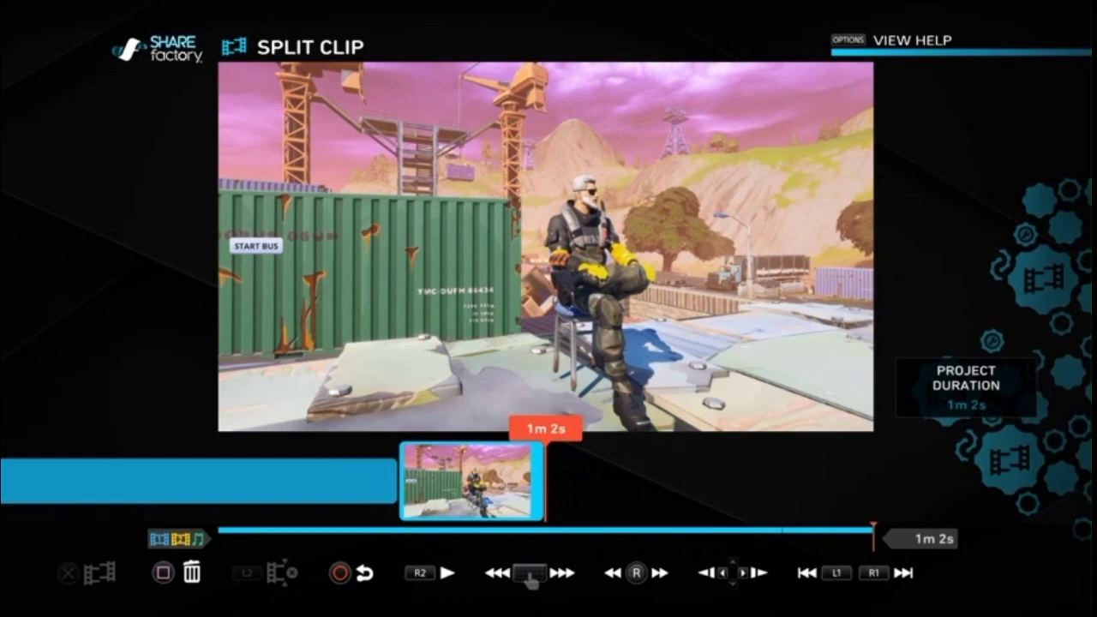
key(Left)
key(Delete)
key(Left)
key(Return)
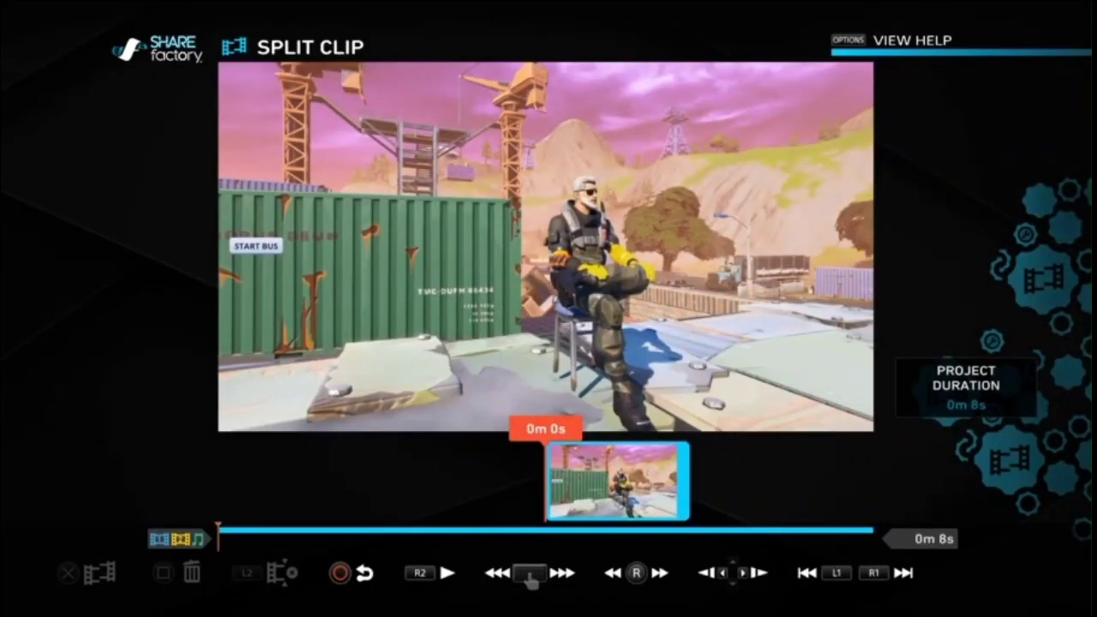
- Split the remaining Fortnite clip at 0m 2s and delete the part before the split
key(space)
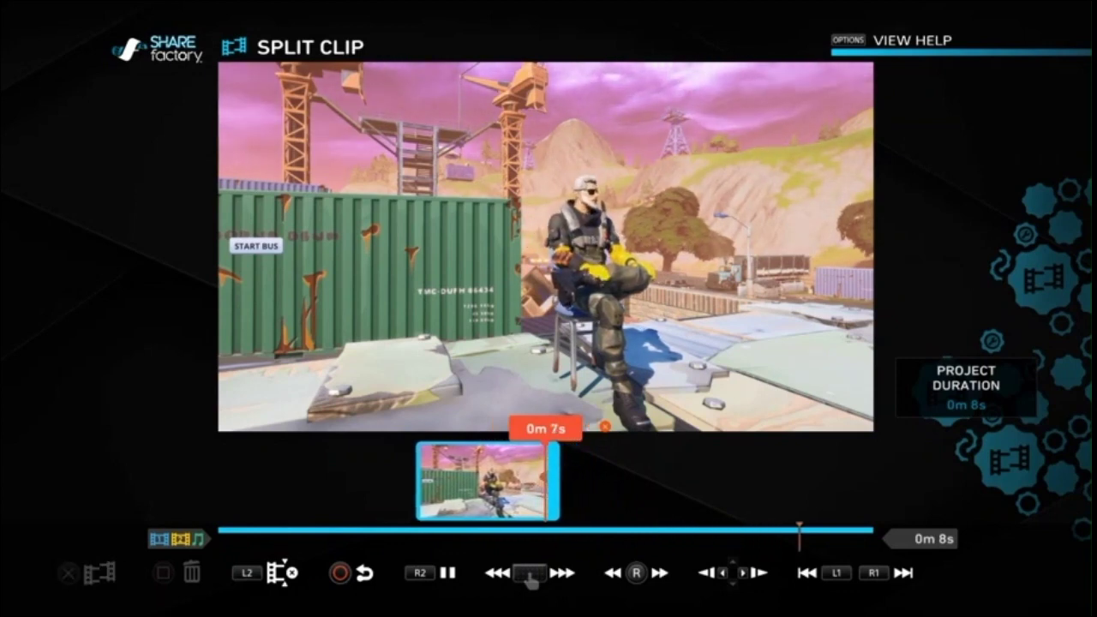
key(Left)
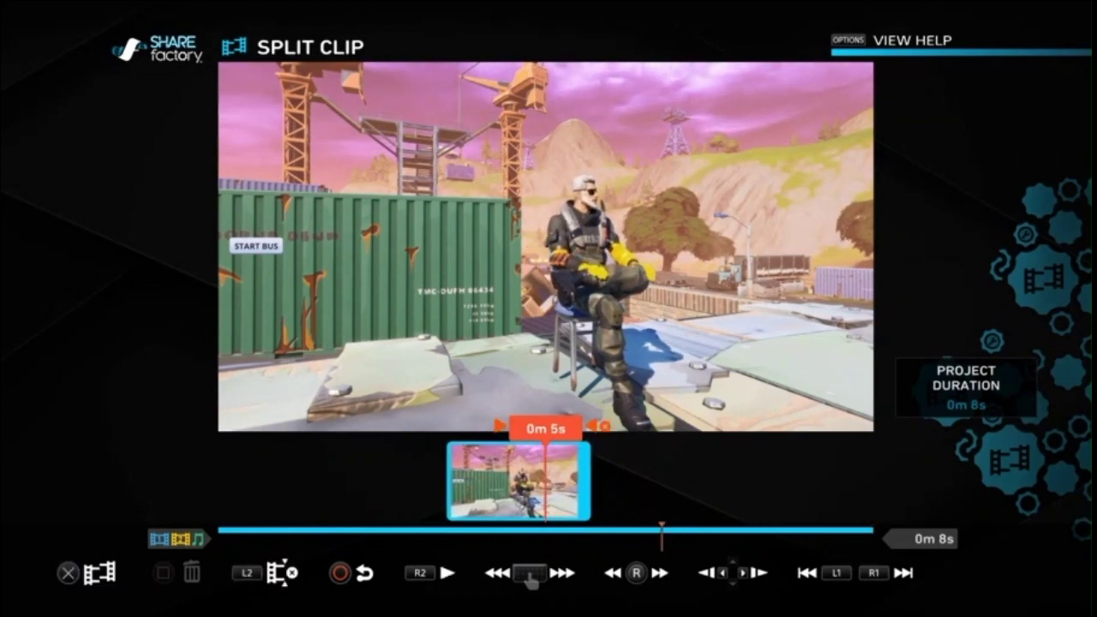
key(Left)
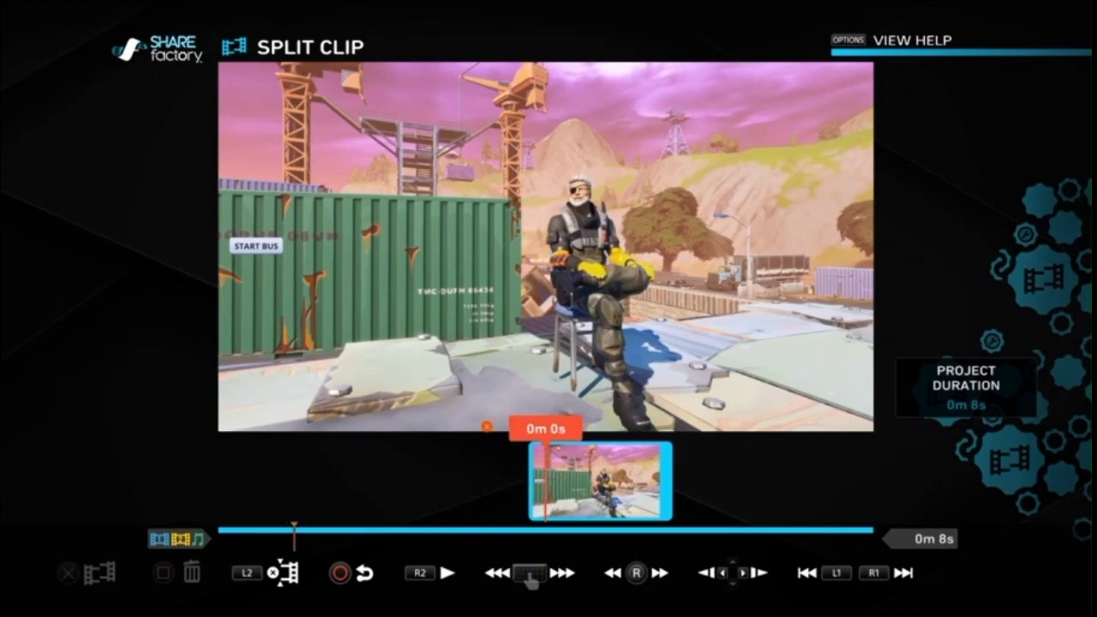
key(Right)
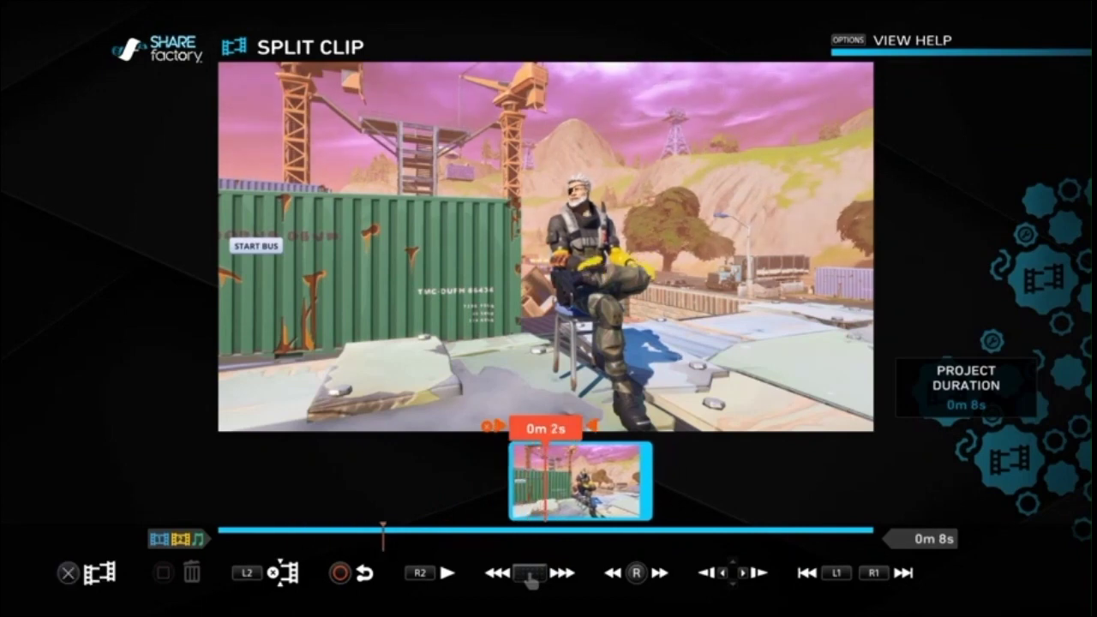
key(Return)
key(Left)
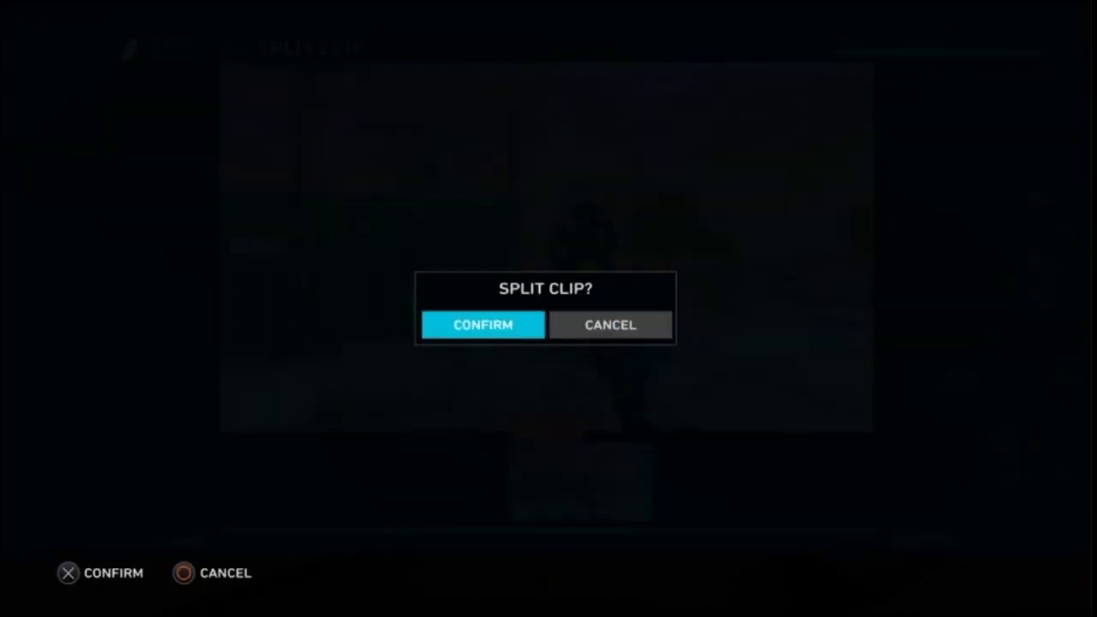
key(Return)
key(Delete)
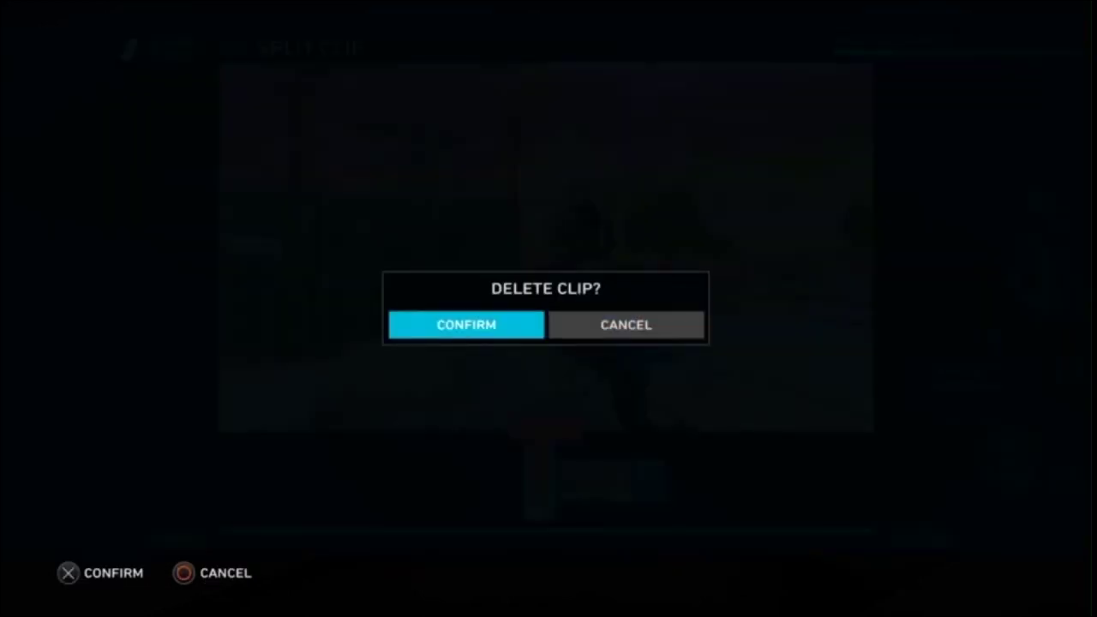
key(Return)
key(space)
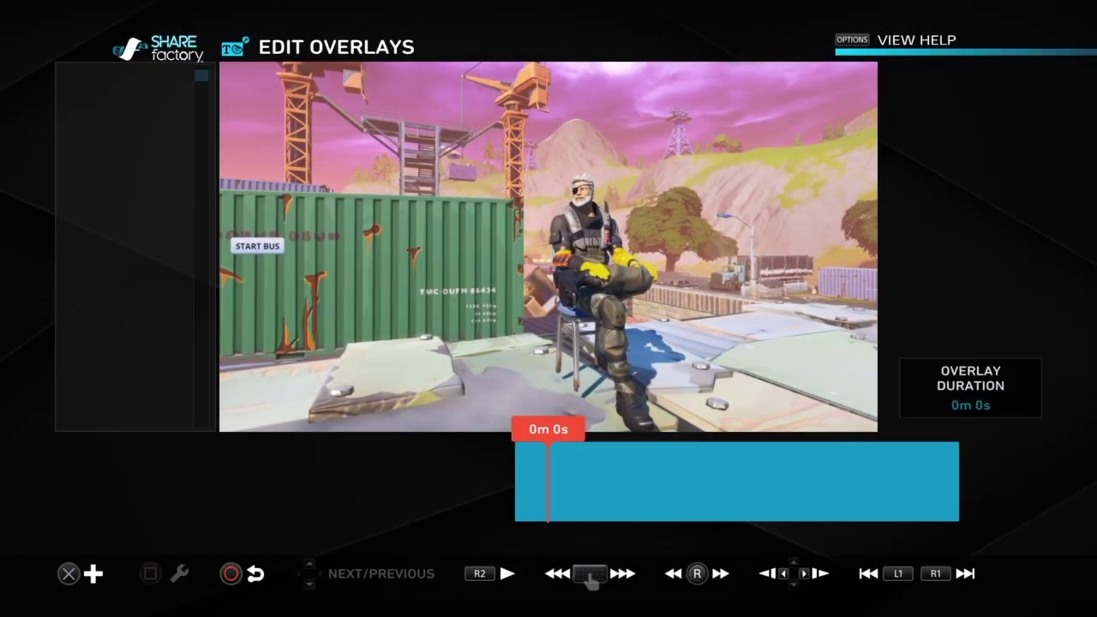
- Start adding an overlay and look through the available categories, including Stickers and Theme Stickers
key(Return)
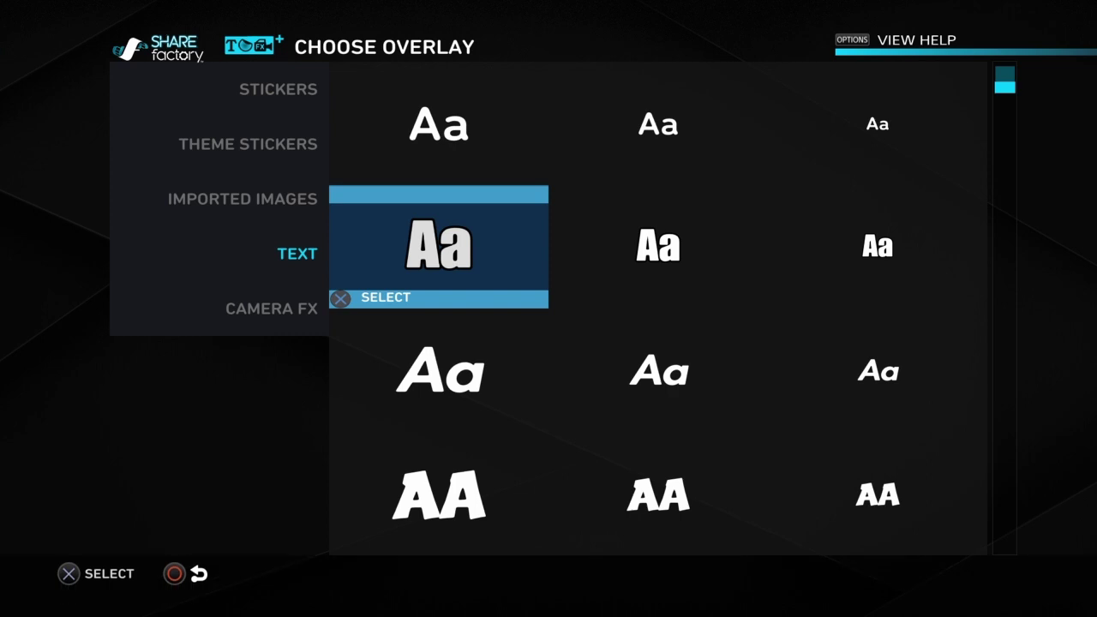
key(Left)
key(Up)
key(Up)
key(Up)
key(Down)
key(Down)
key(Down)
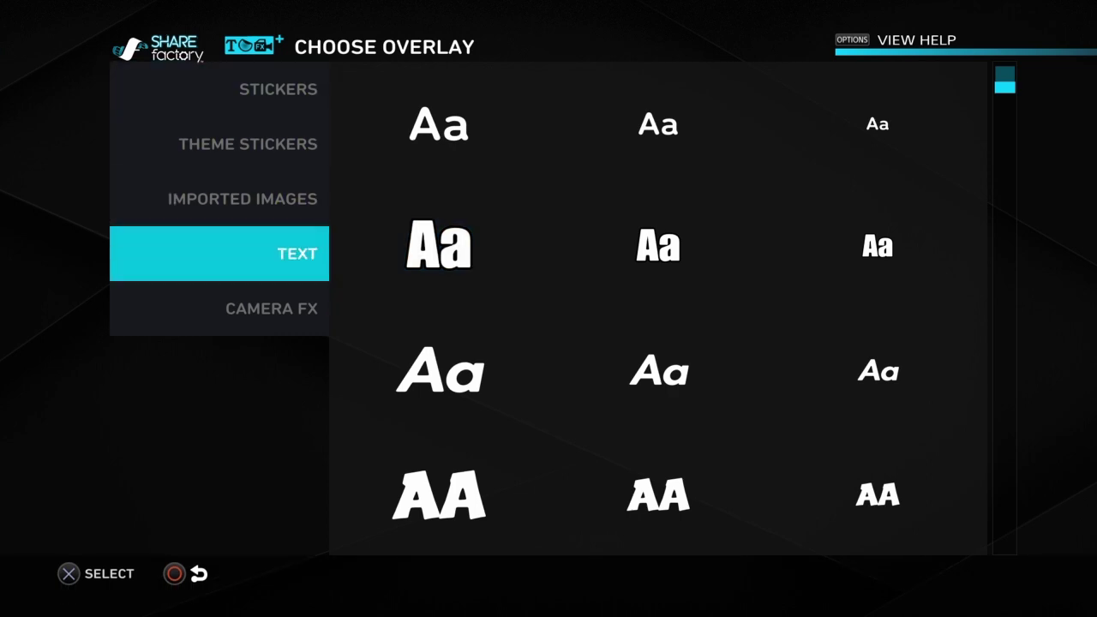
key(Up)
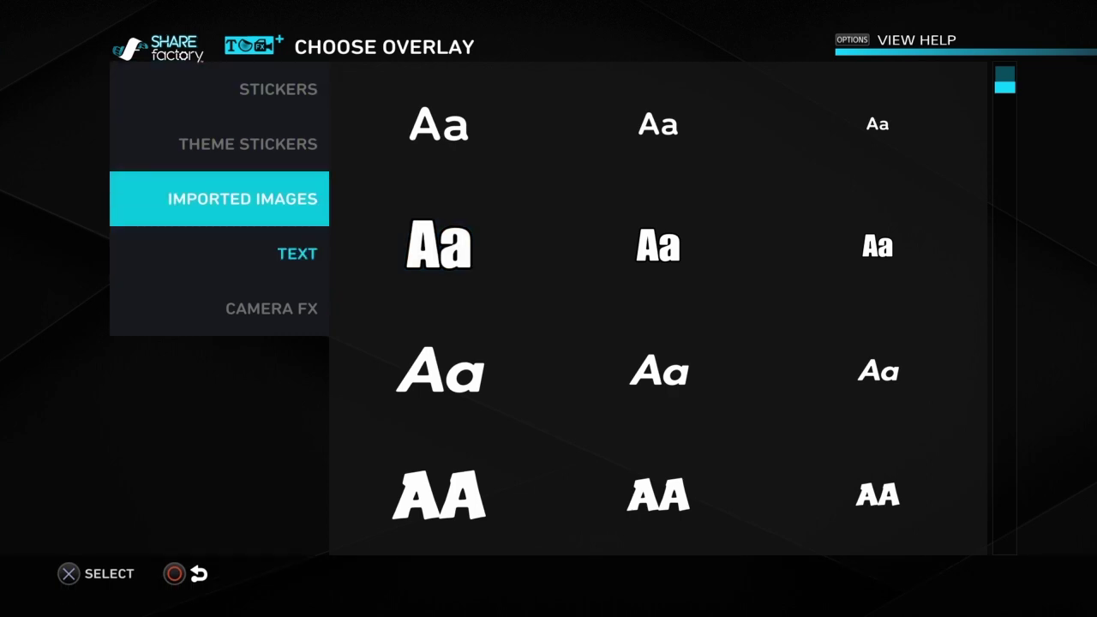
key(Up)
key(Up)
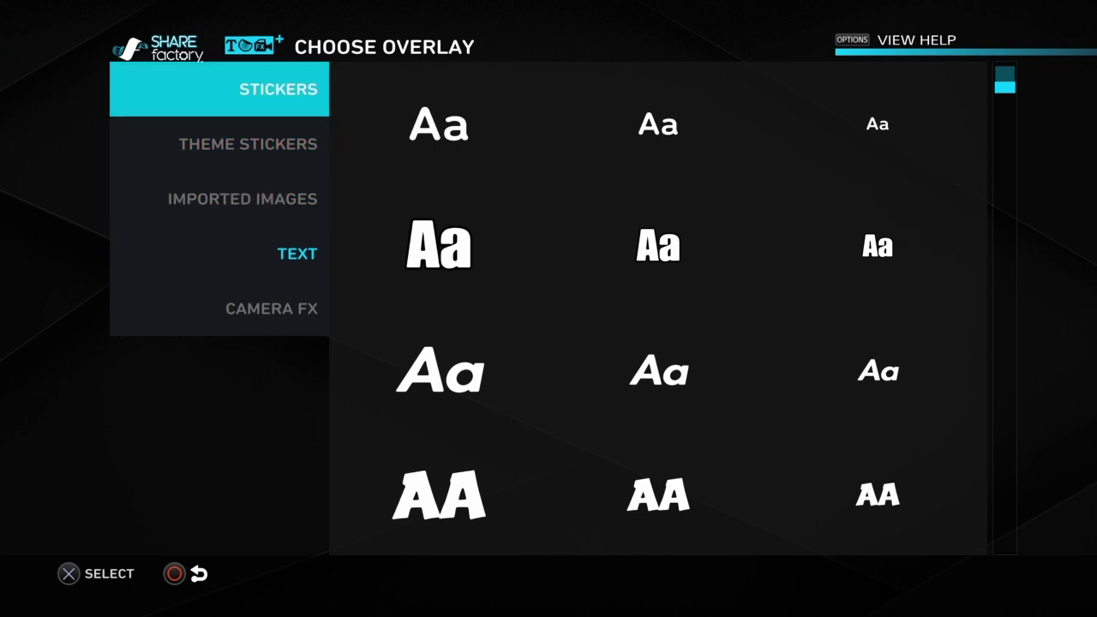
key(Return)
key(Left)
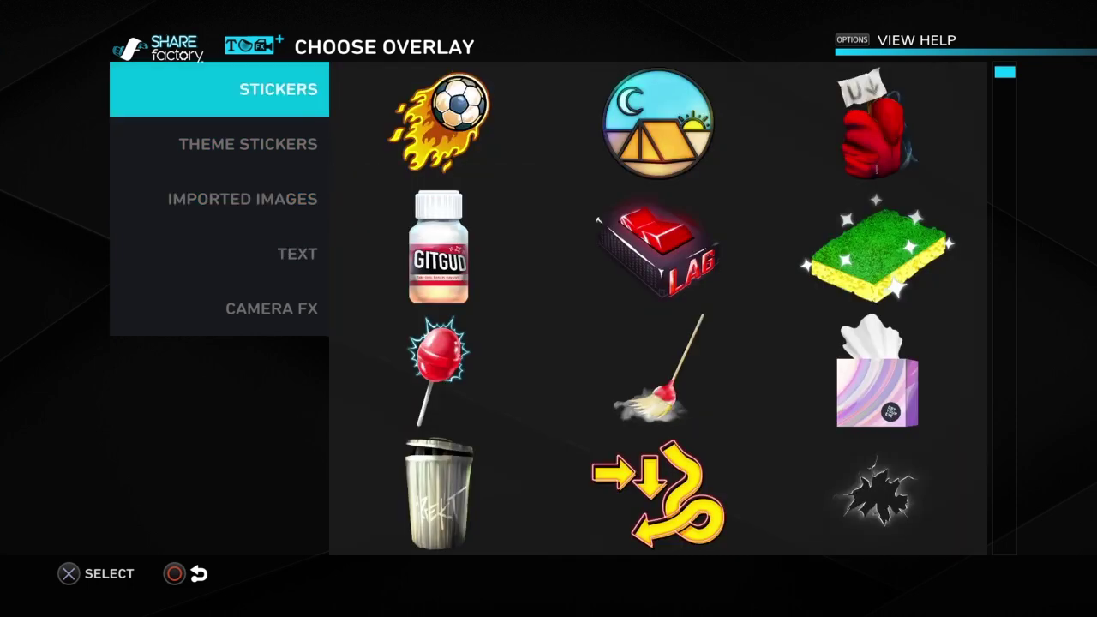
key(Down)
key(Return)
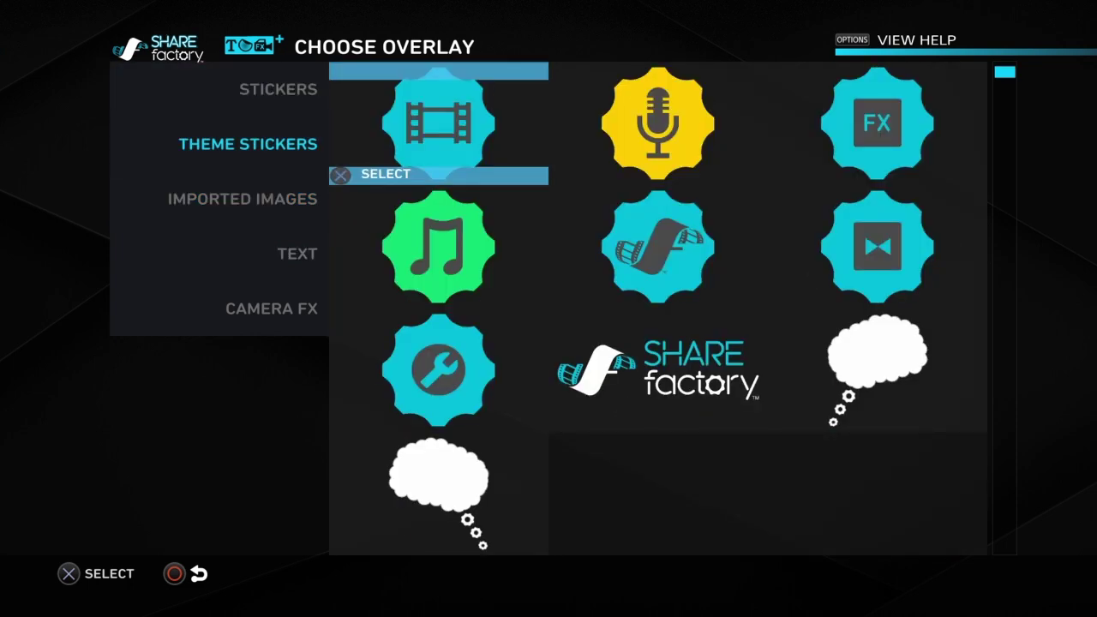
key(Left)
key(Down)
key(Down)
key(Down)
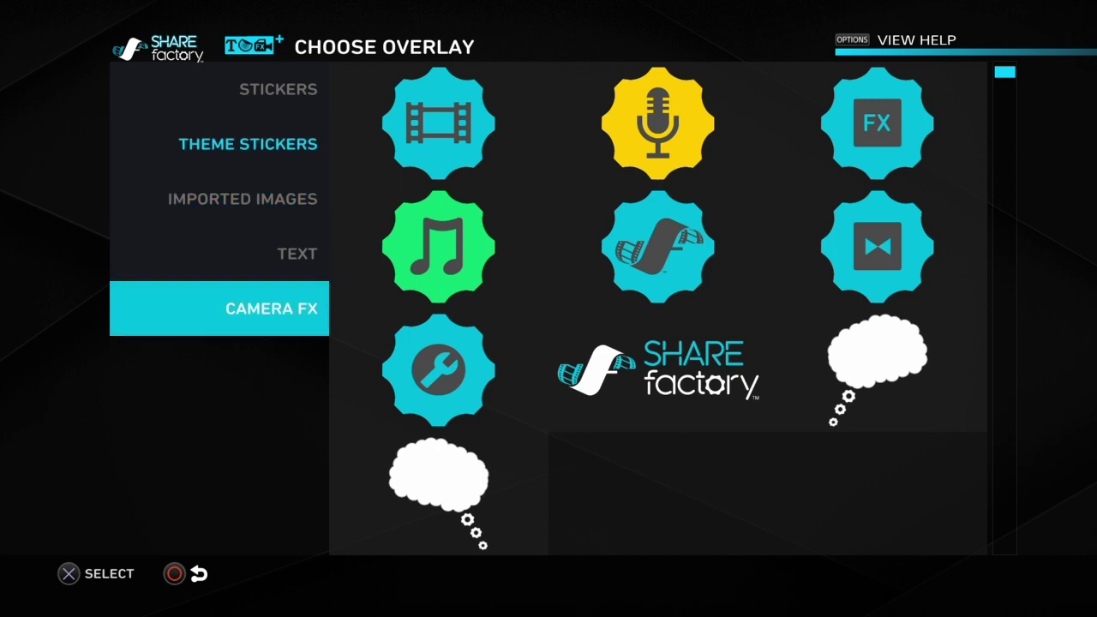
- Add a text overlay reading "No" in the largest bold, black-outlined style, with a duration of 5.0 seconds
key(Up)
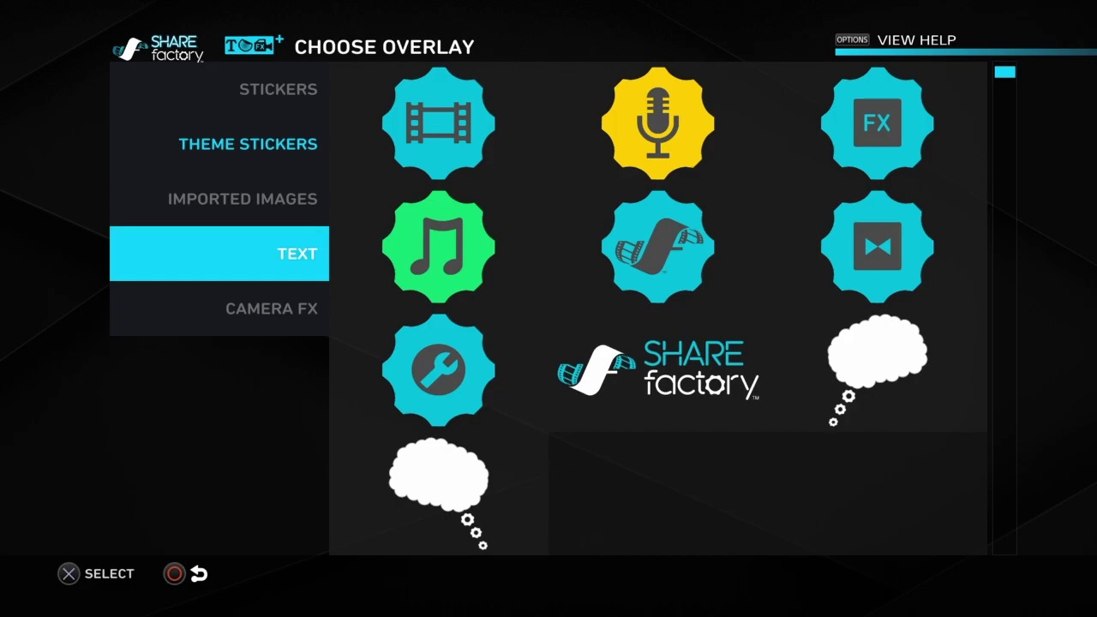
key(Right)
key(Down)
key(Return)
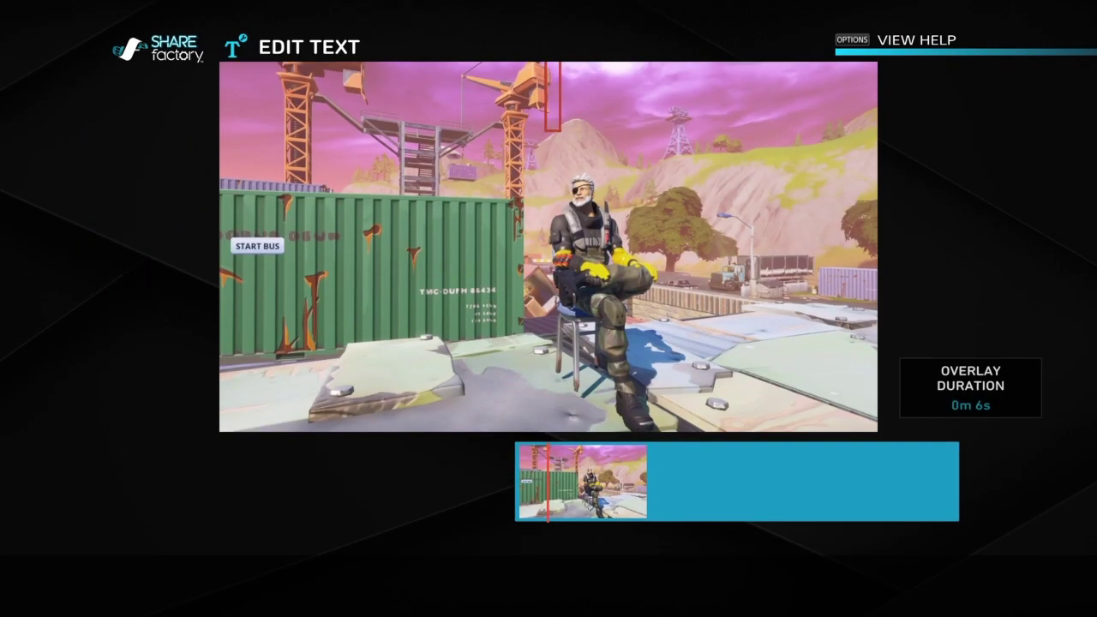
text(N)
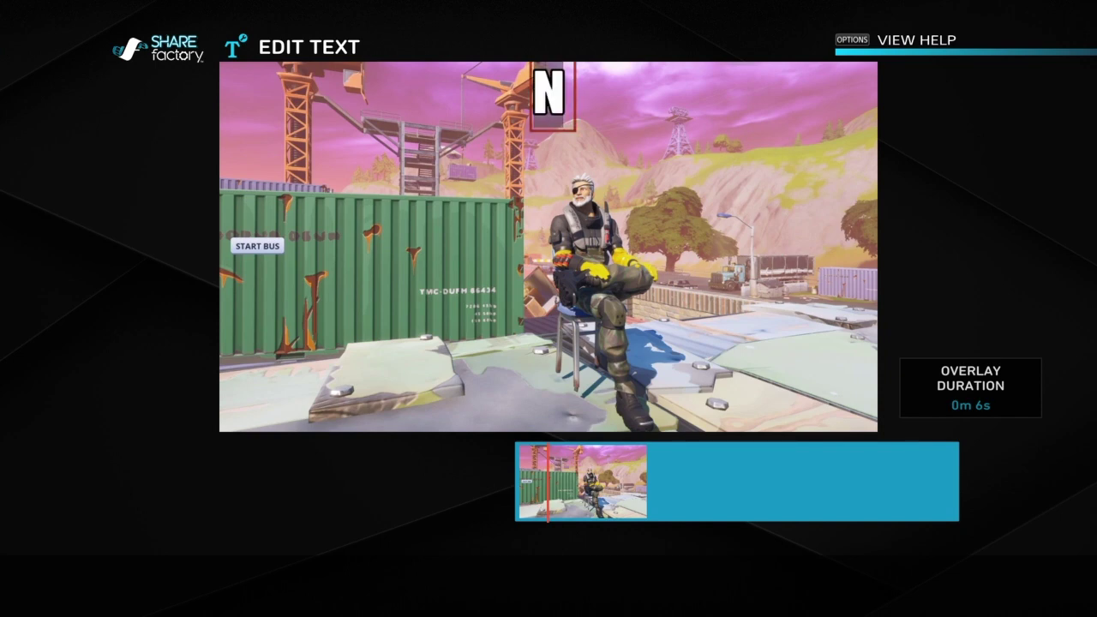
text(o)
key(Return)
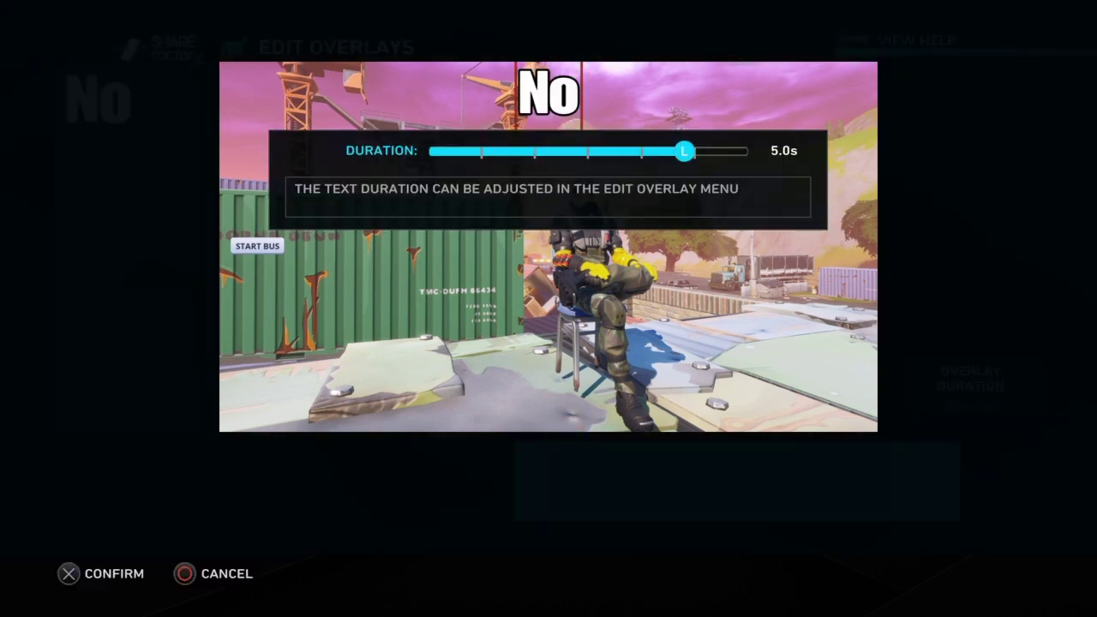
key(Return)
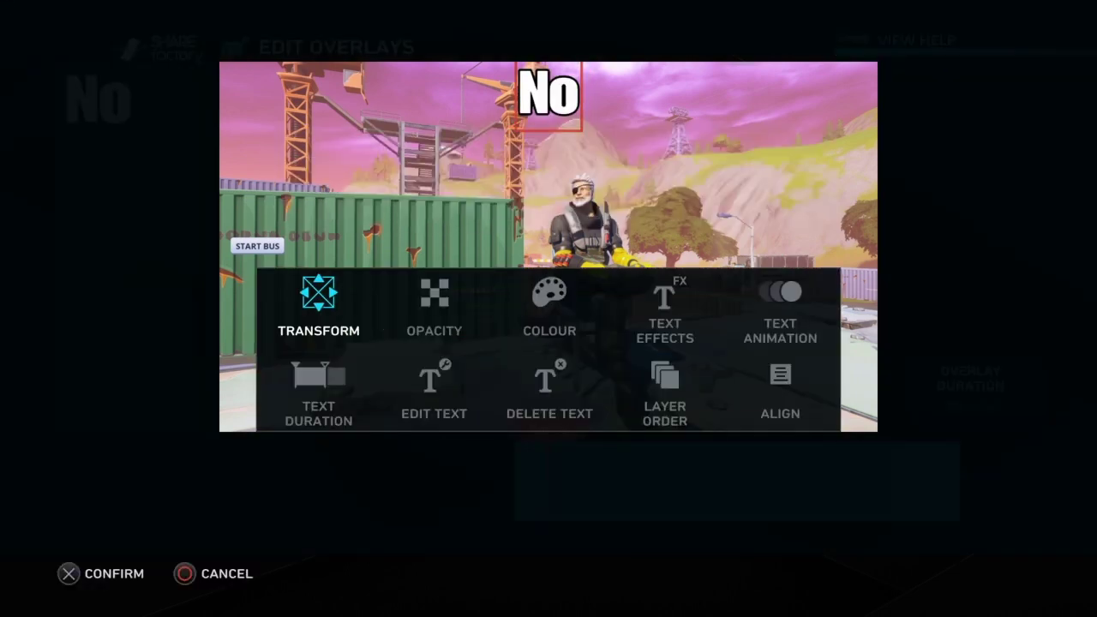
- Transform the "No" text by moving it to the upper-left area of the video frame and enlarging it
key(Return)
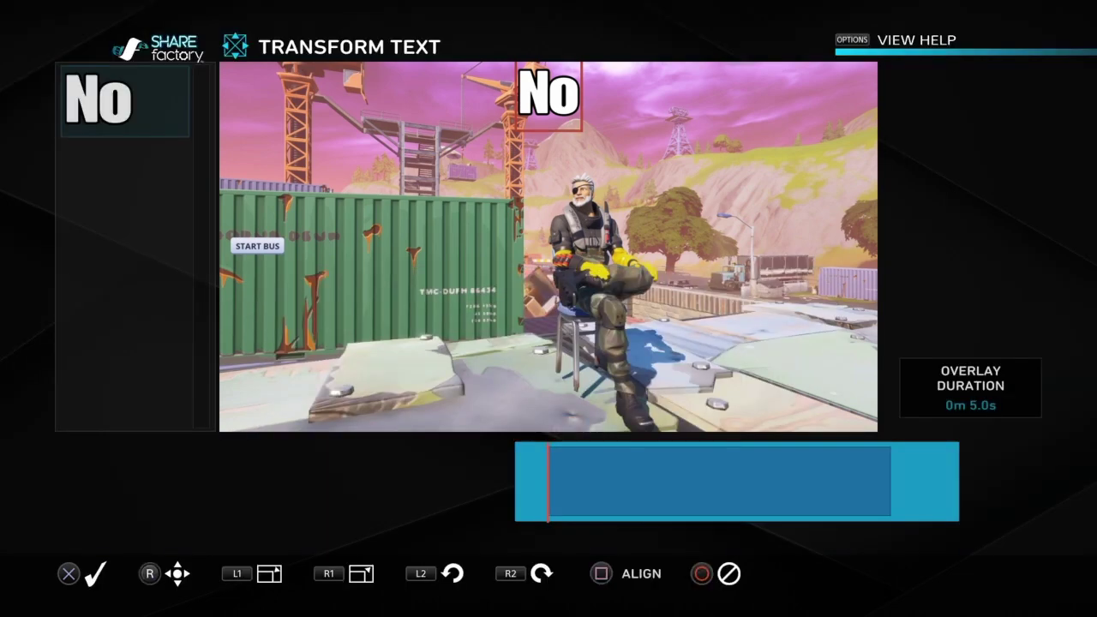
key(Left)
key(Down)
key(R1)
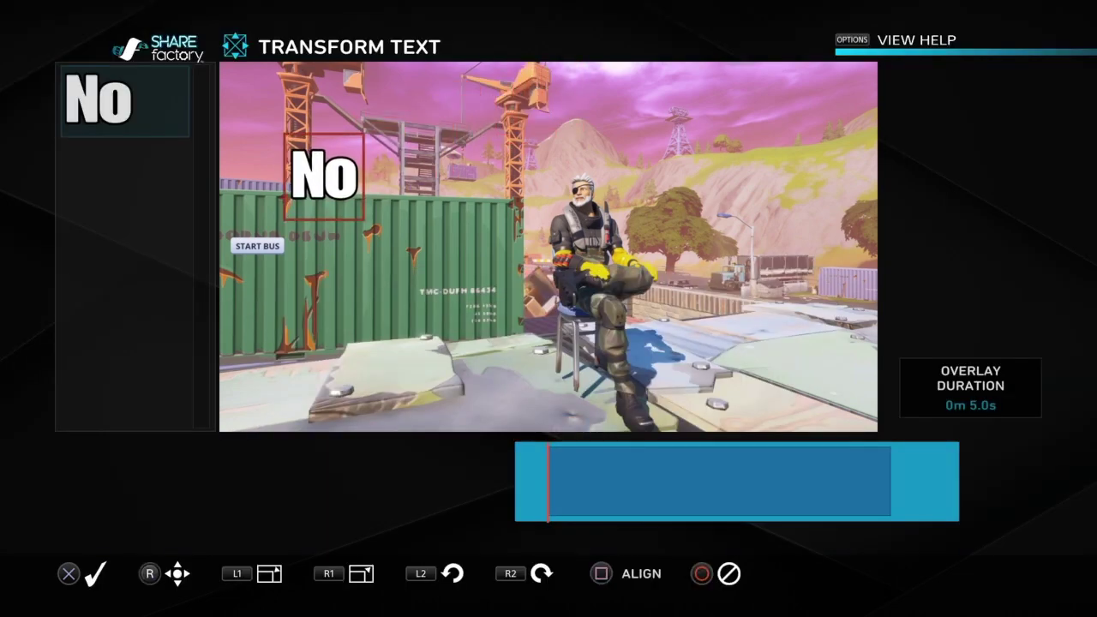
key(Up)
key(Page_Up)
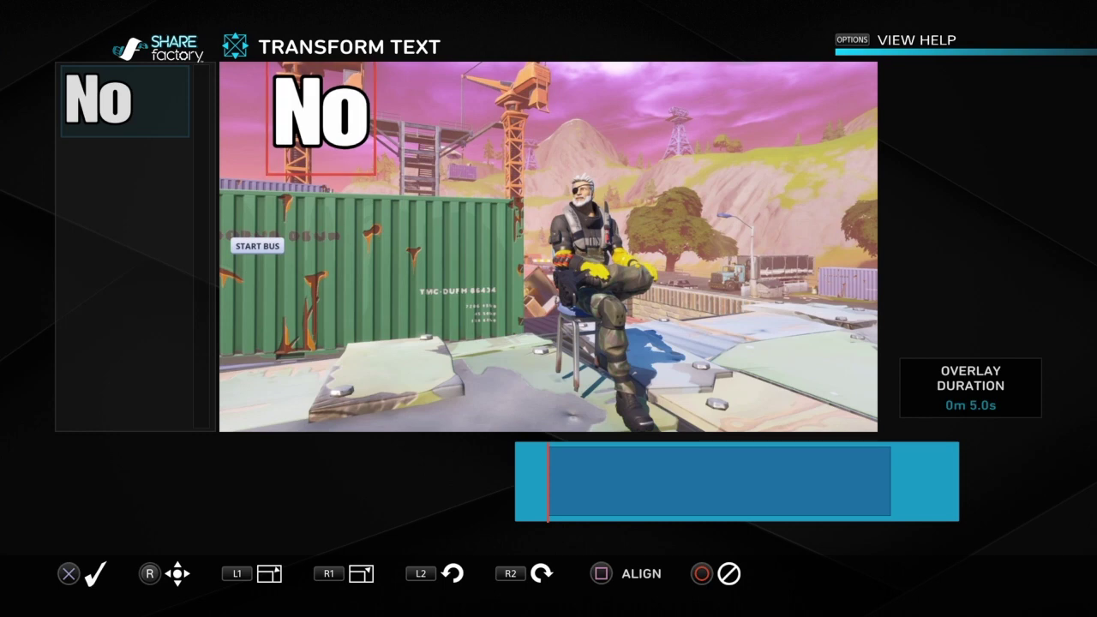
- Fine-tune the enlarged "No" text so it sits close to the frame's upper-left corner above the green container
key(Left)
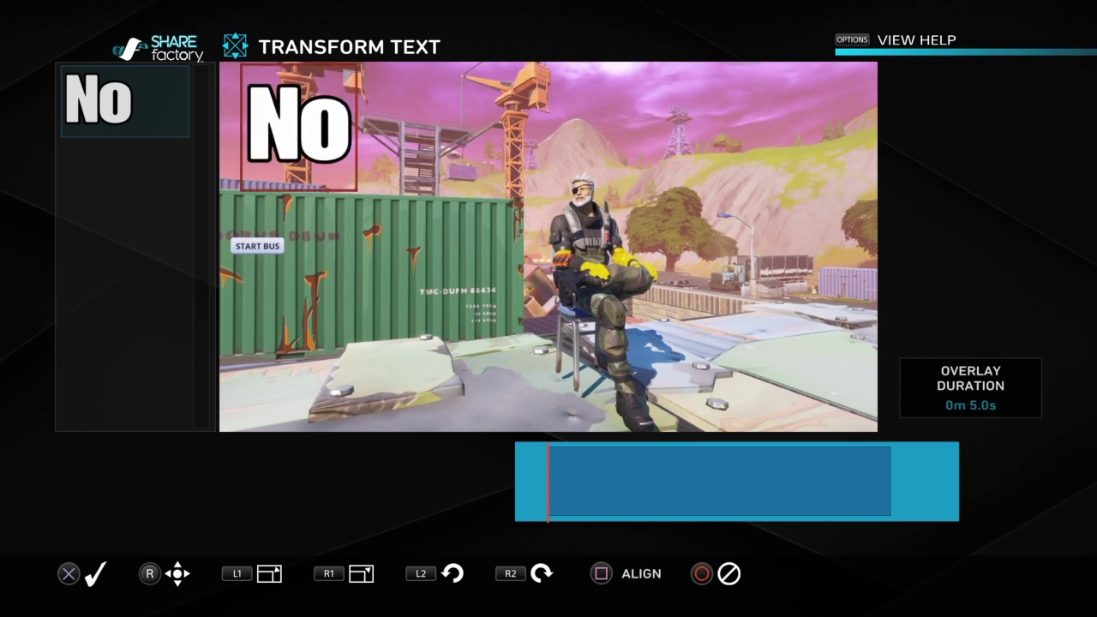
key(Down)
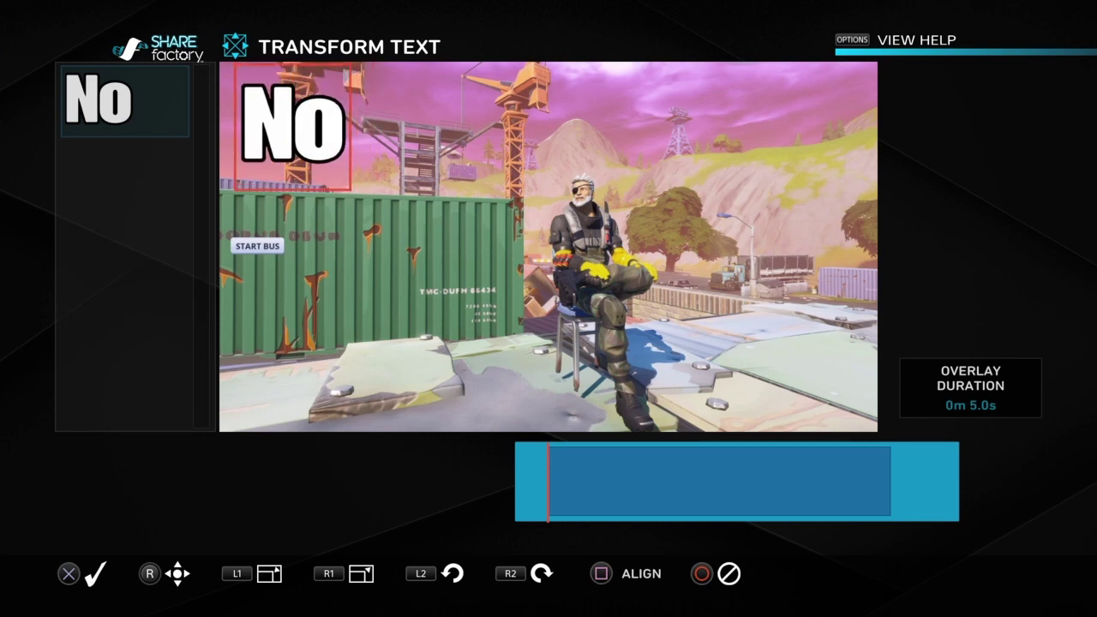
key(Left)
key(Up)
key(Down)
key(Down)
key(Down)
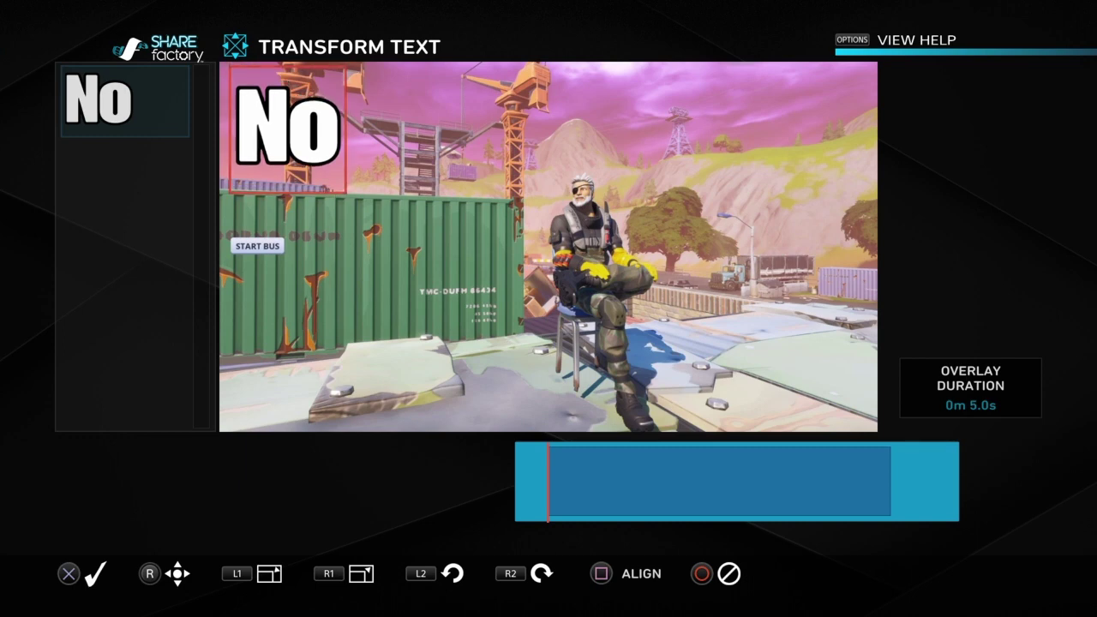
key(Return)
- Extend the "No" text's duration to 6.5 seconds so it covers the whole clip from start to end
key(Down)
key(Return)
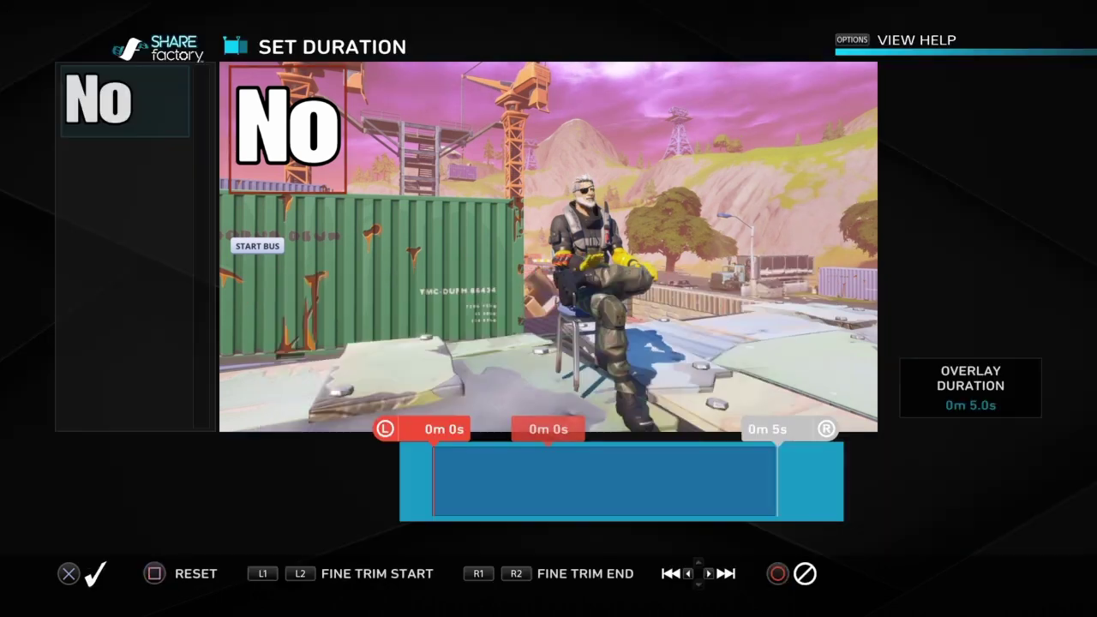
key(Left)
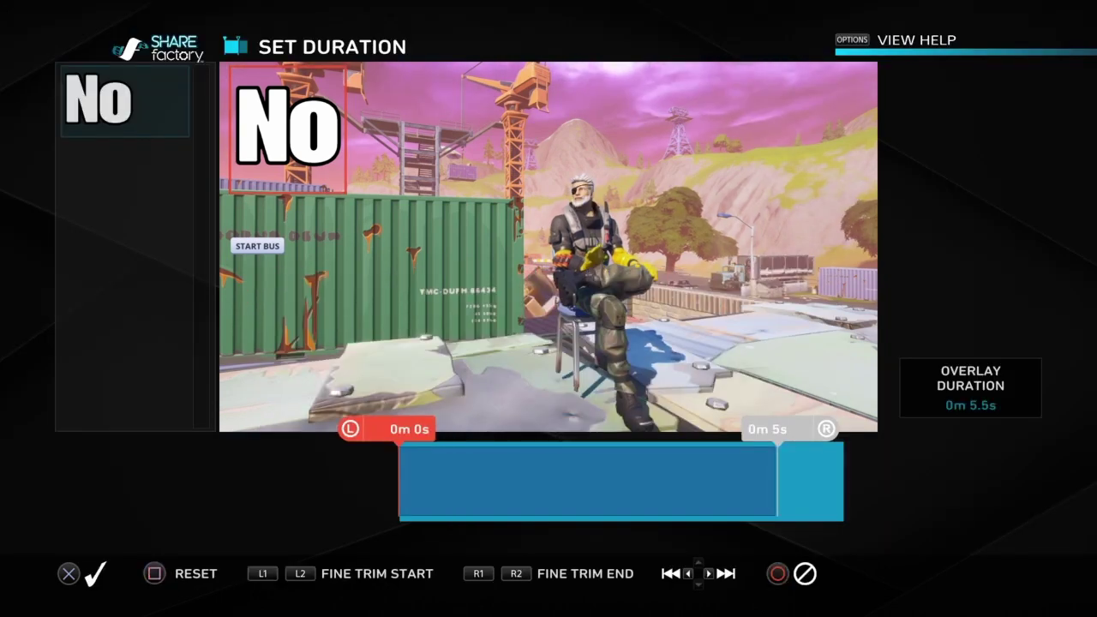
key(Right)
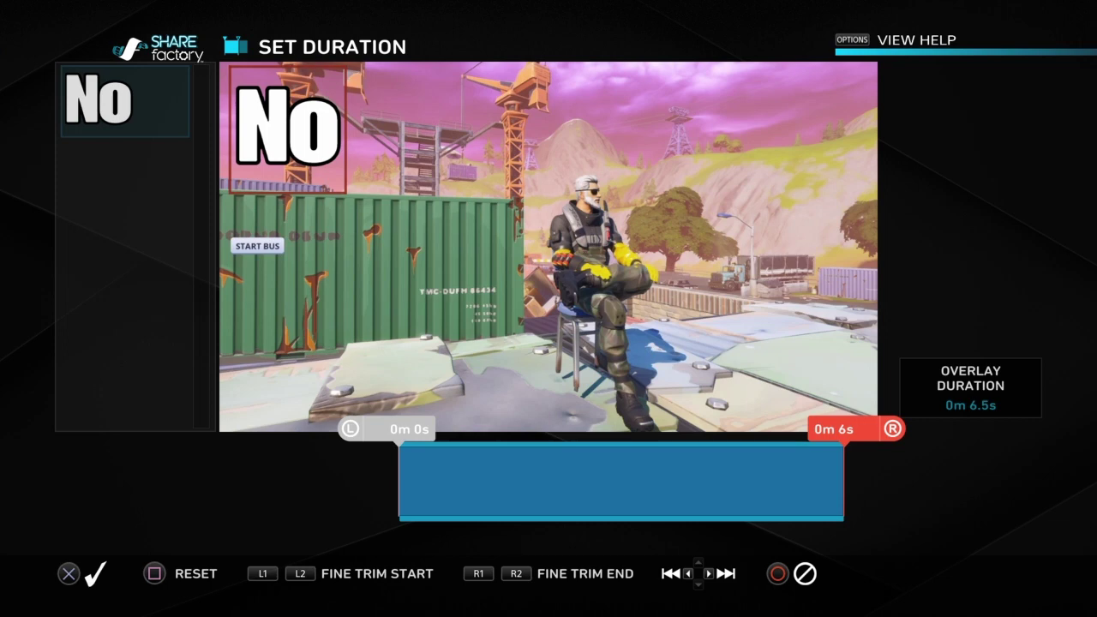
key(Return)
- Try reduced opacity on the "No" text, including 55% and 75%, and bring it back to full opacity
key(Right)
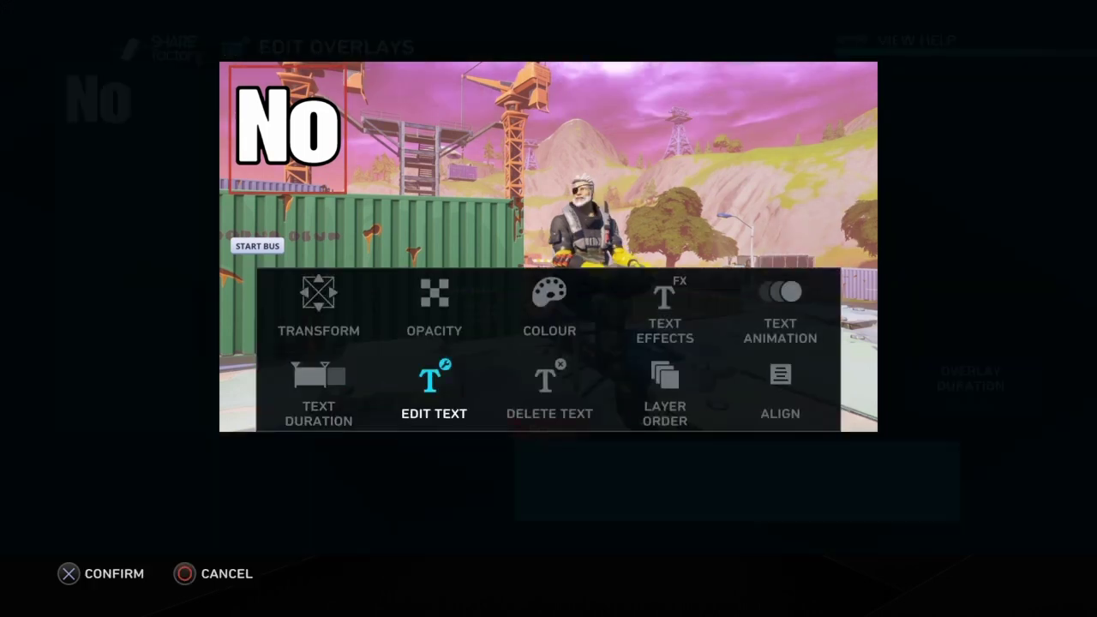
key(Up)
key(Right)
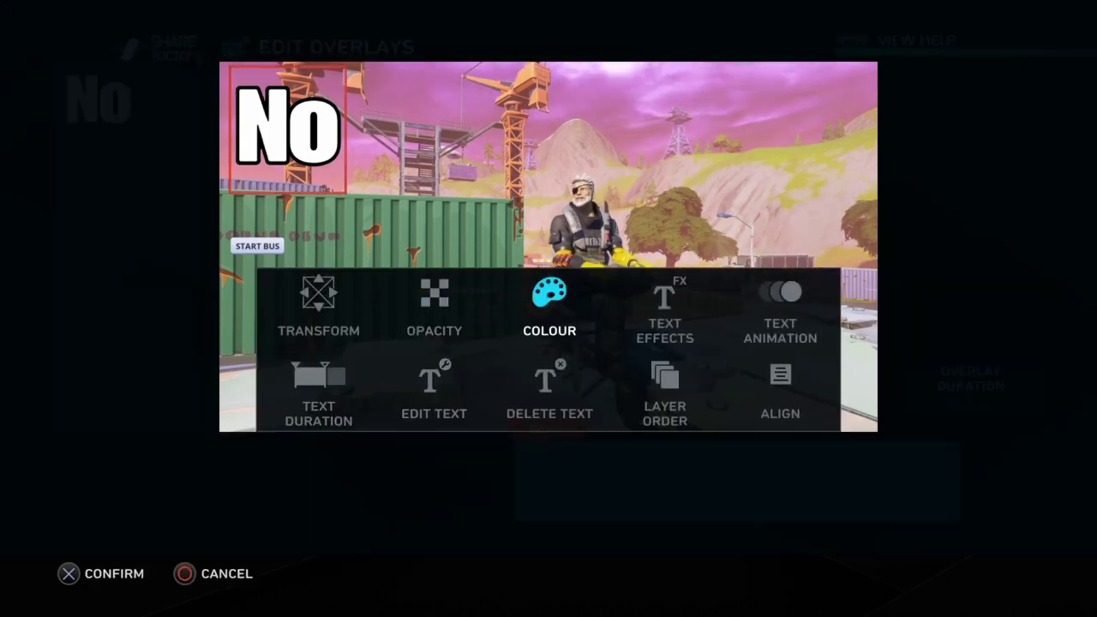
key(Right)
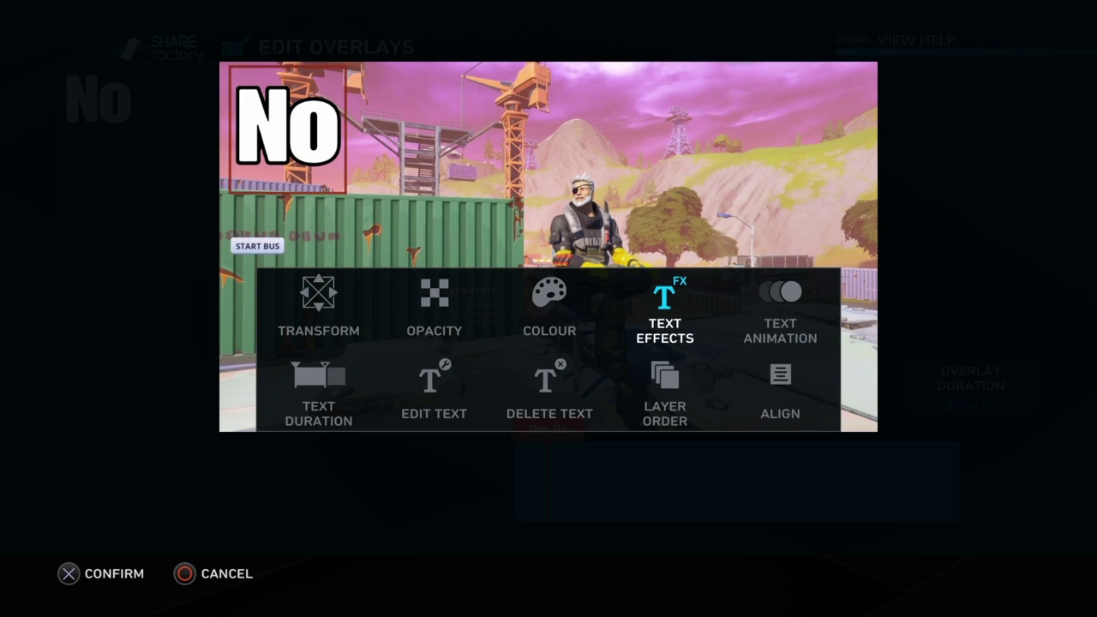
key(Left)
key(Left)
key(Left)
key(Right)
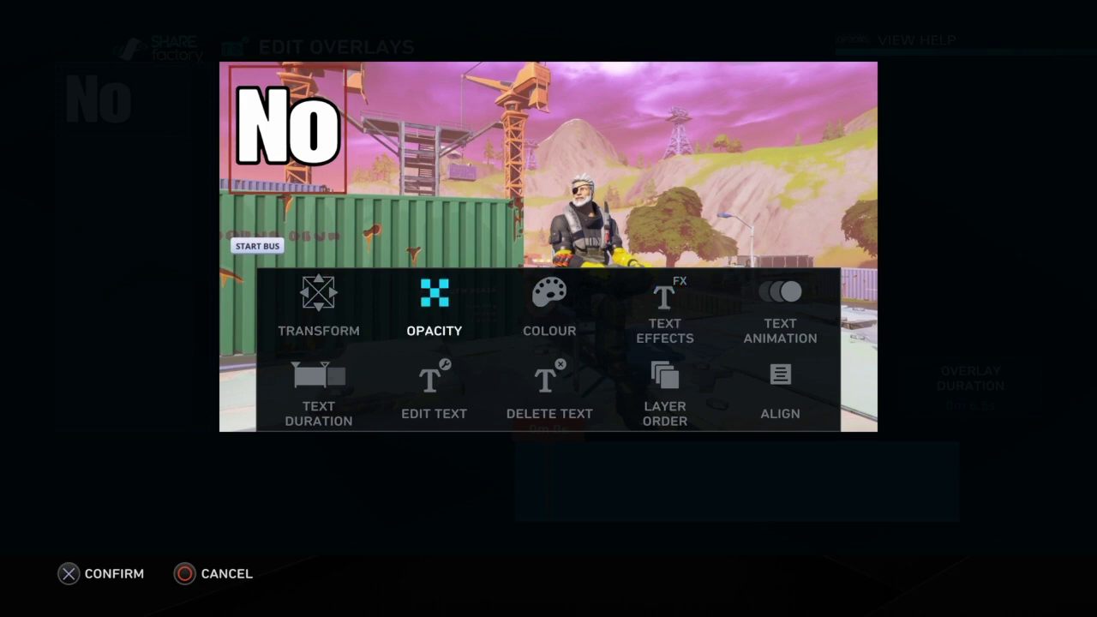
key(Return)
key(Left)
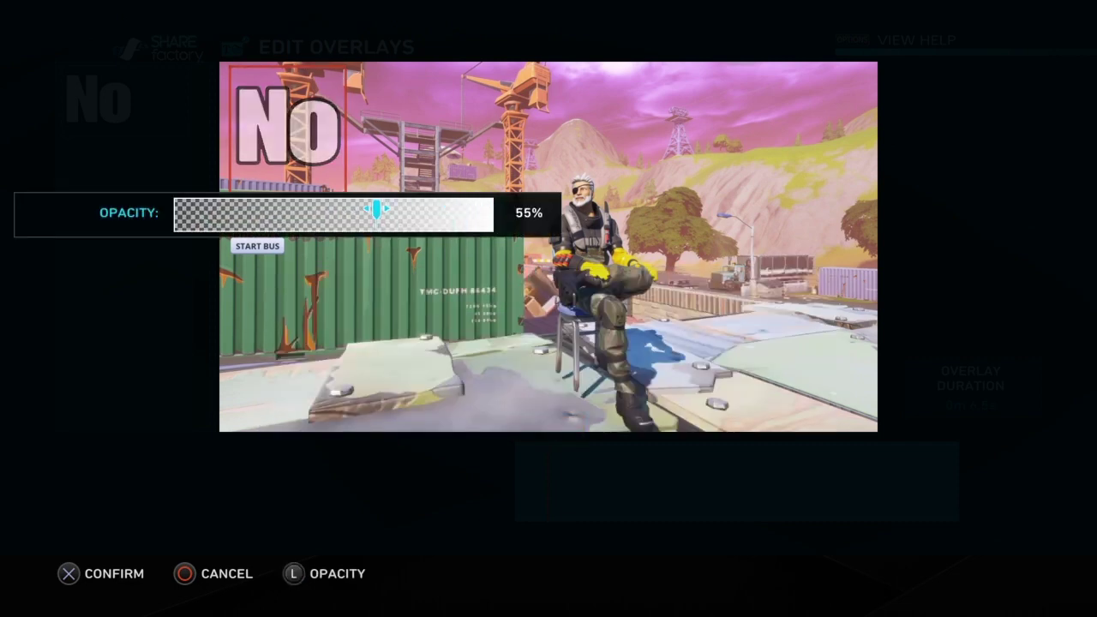
key(Right)
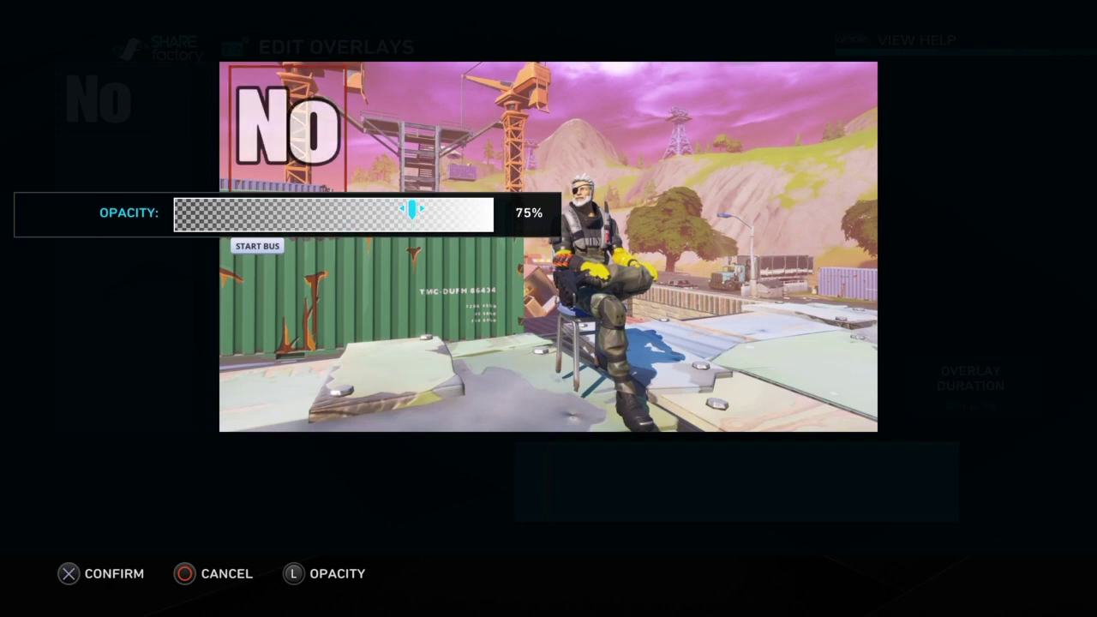
key(Right)
key(Right)
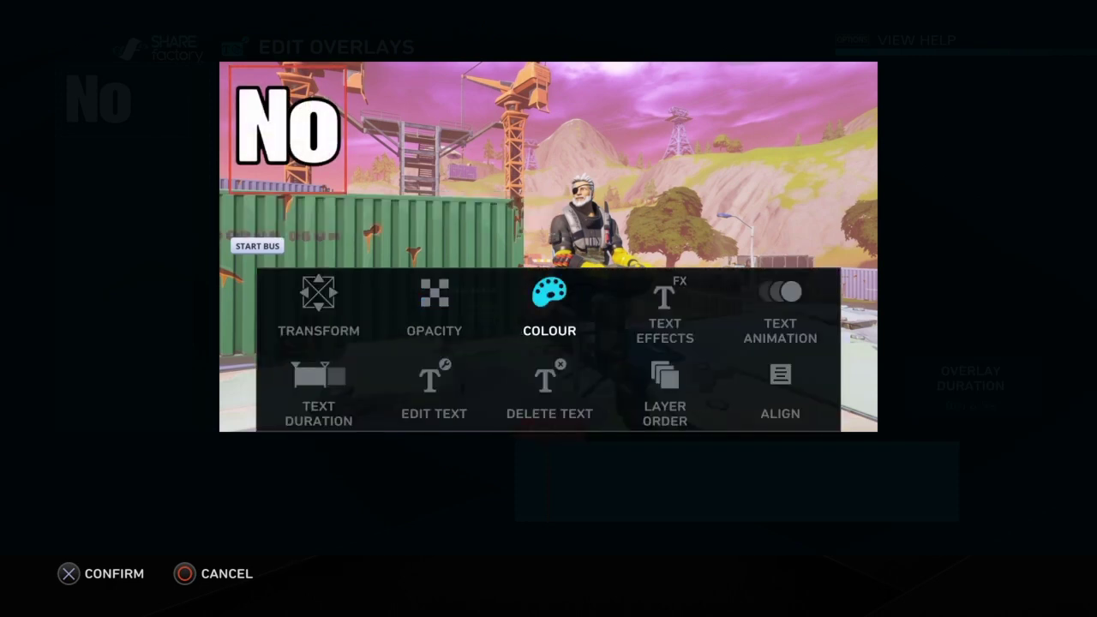
- Try other text effects on the "No" text, such as the grey bevel and chrome looks, and return to the white black-outlined style
key(Return)
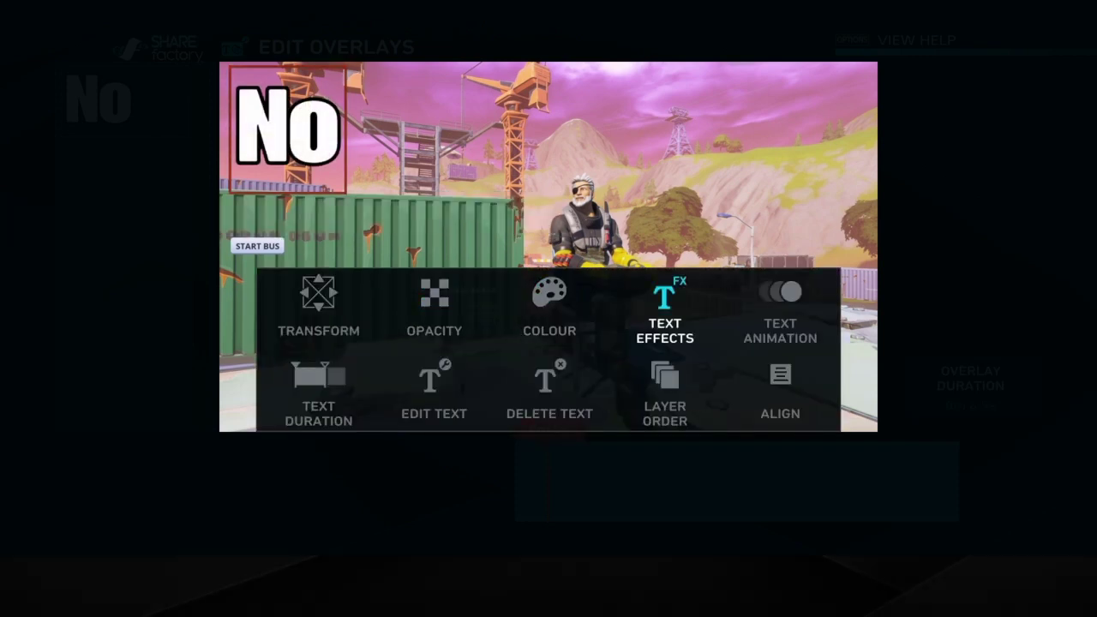
key(Down)
key(Down)
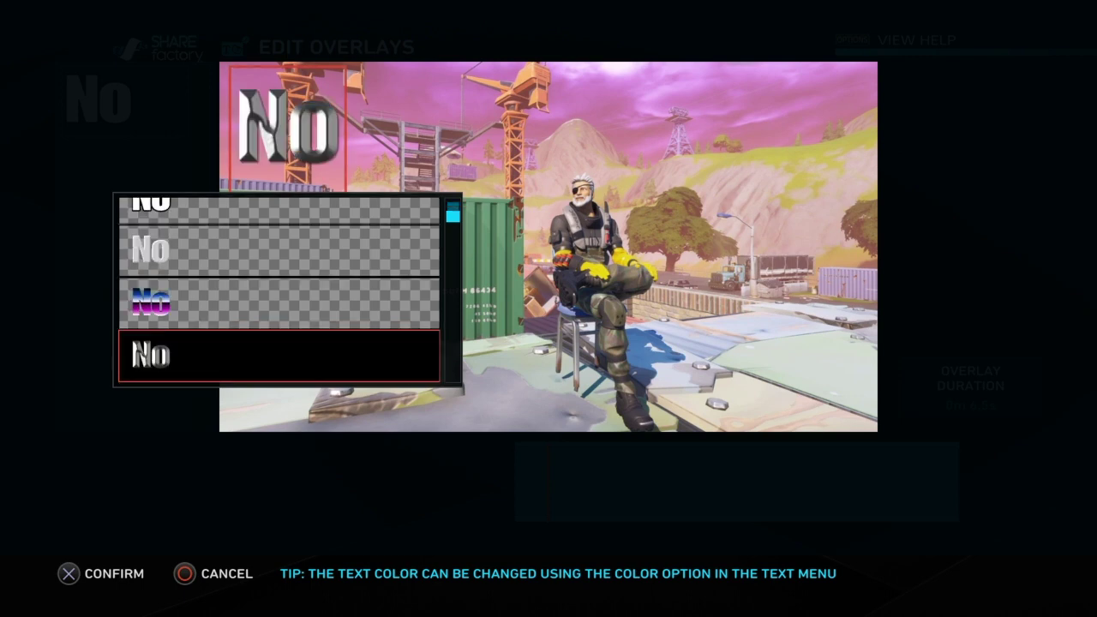
key(Up)
key(Up)
key(Up)
key(Down)
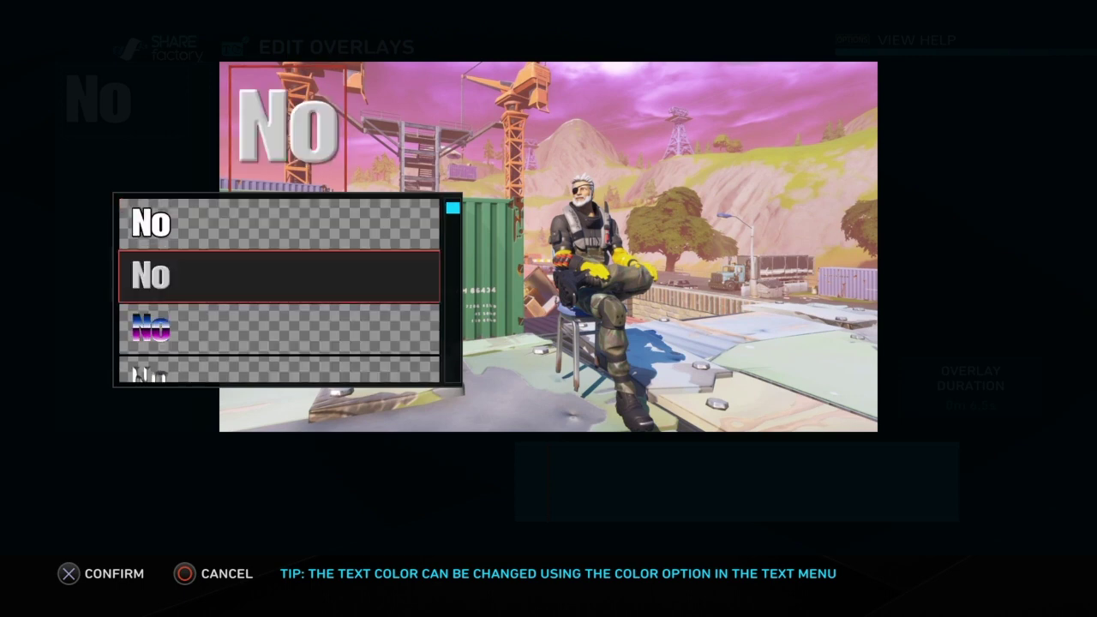
key(Up)
key(Return)
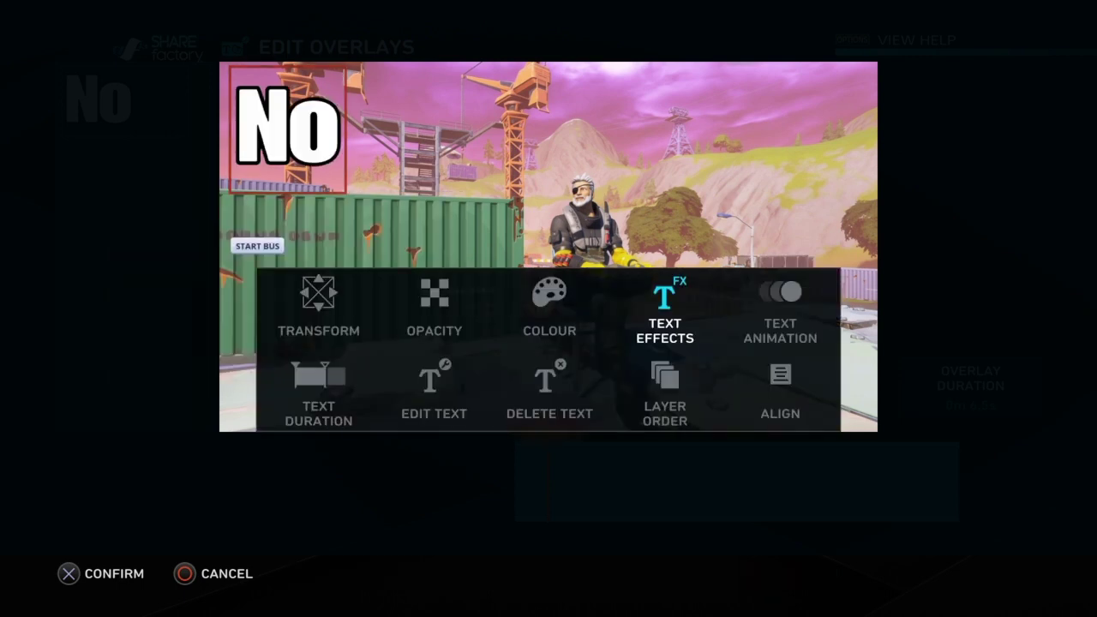
key(Escape)
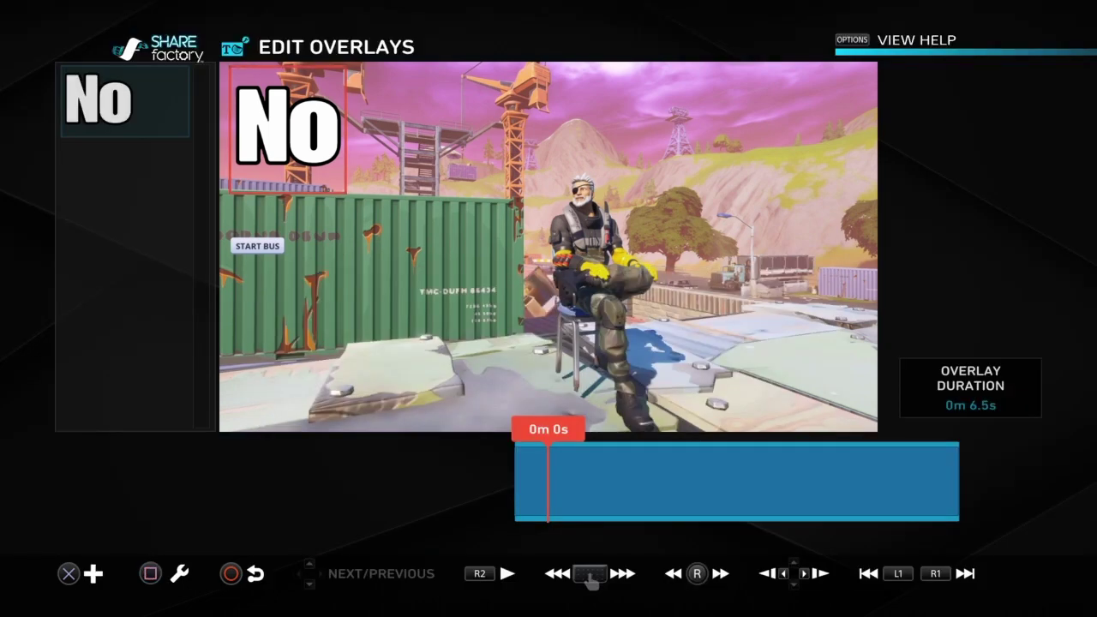
- Add a second text overlay reading "More" in the same largest bold, black-outlined style as "No"
key(Return)
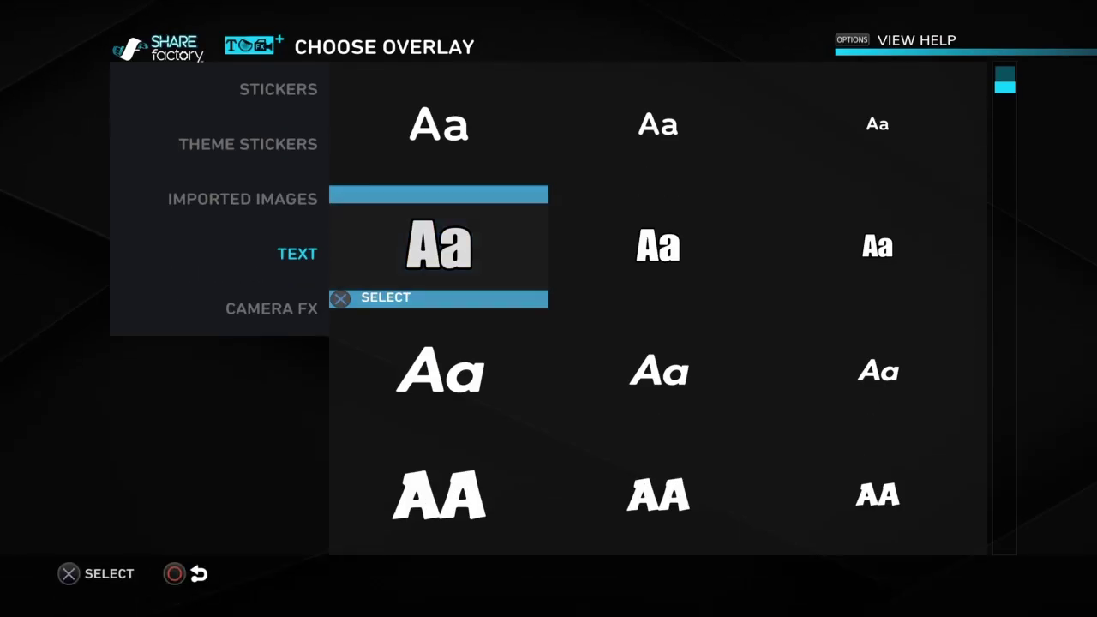
key(Return)
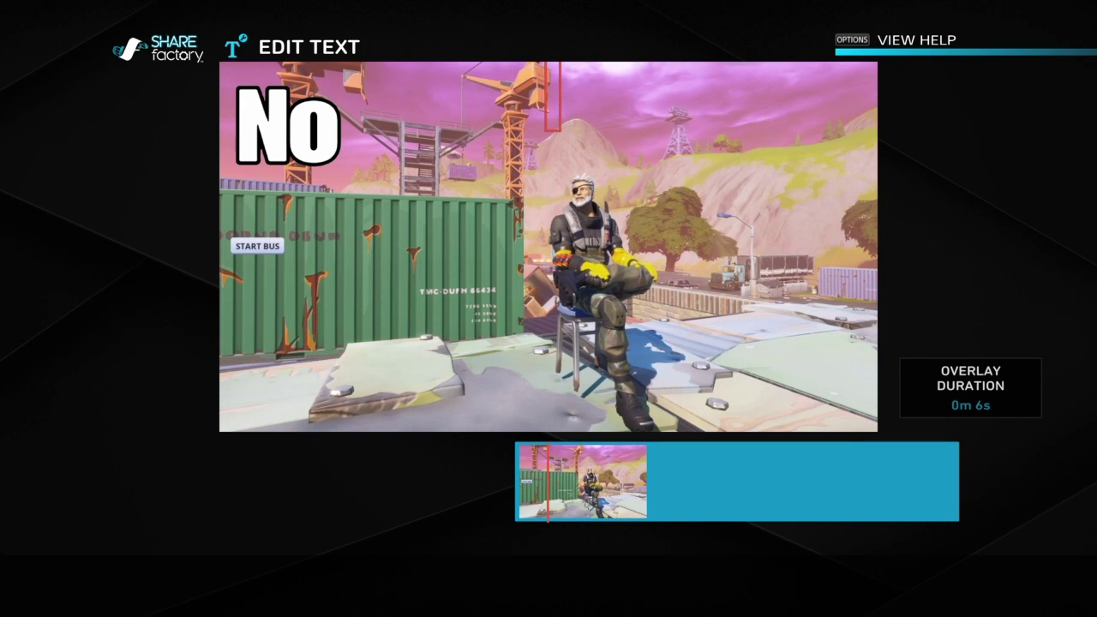
text(More)
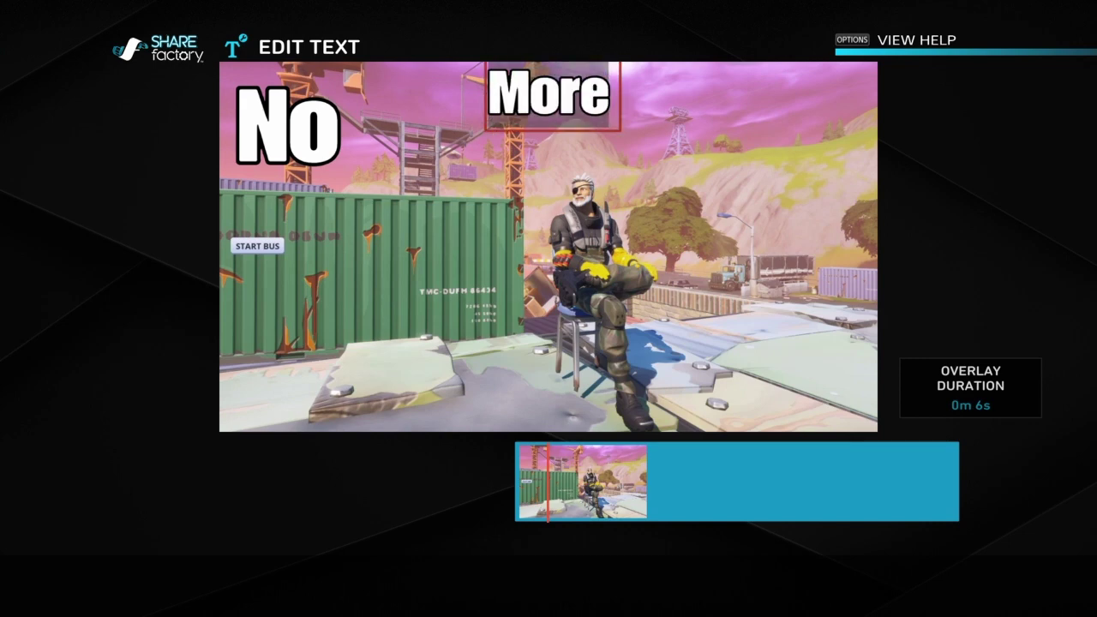
key(Return)
key(Return)
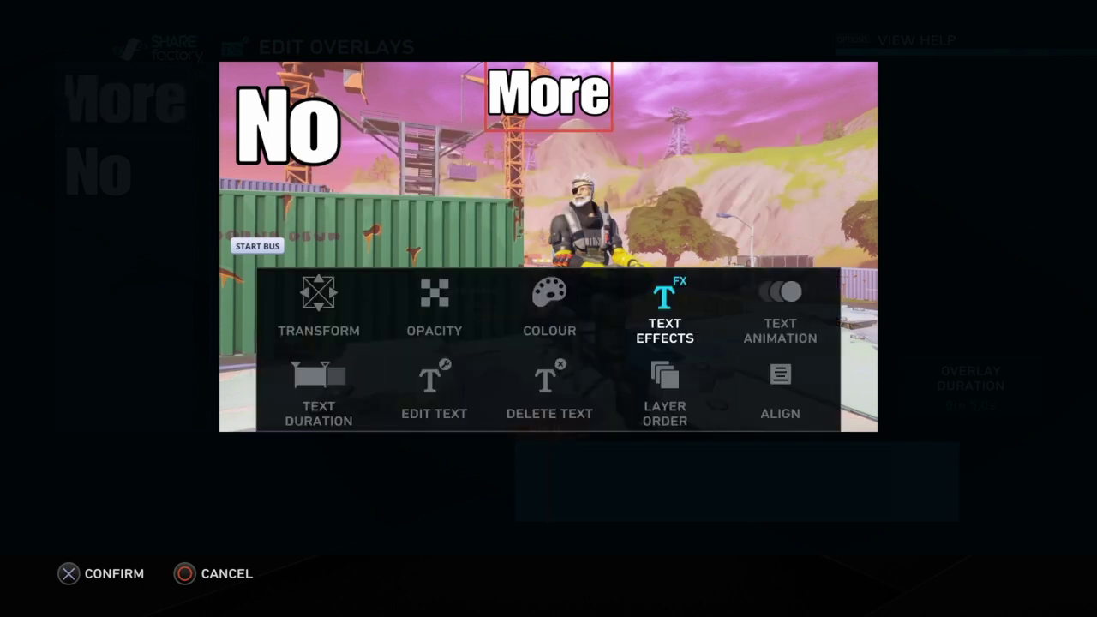
- Transform the "More" text by moving it over the "No" text and enlarging it until the letter sizes match
key(Left)
key(Left)
key(Left)
key(Return)
key(Left)
key(Down)
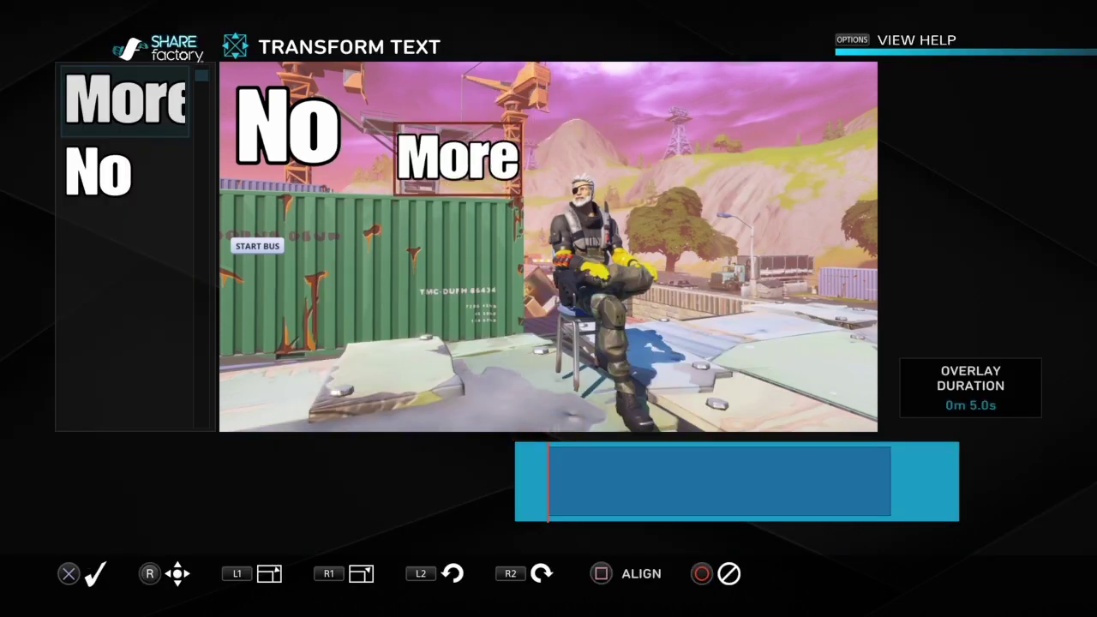
key(L1)
key(Left)
key(Up)
key(Left)
key(L1)
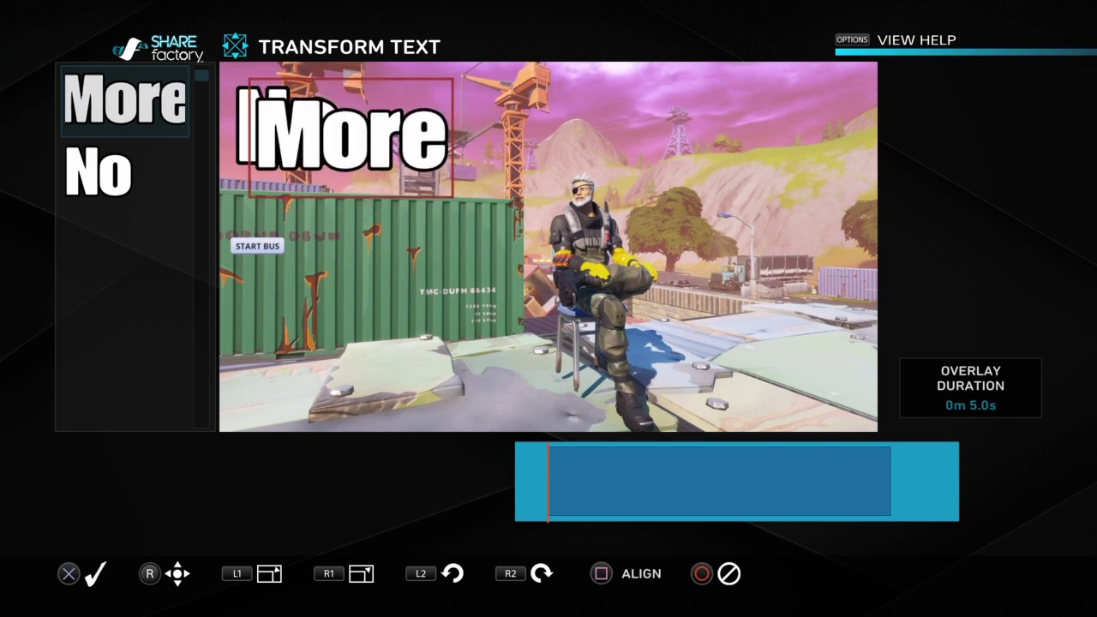
key(Up)
key(L1)
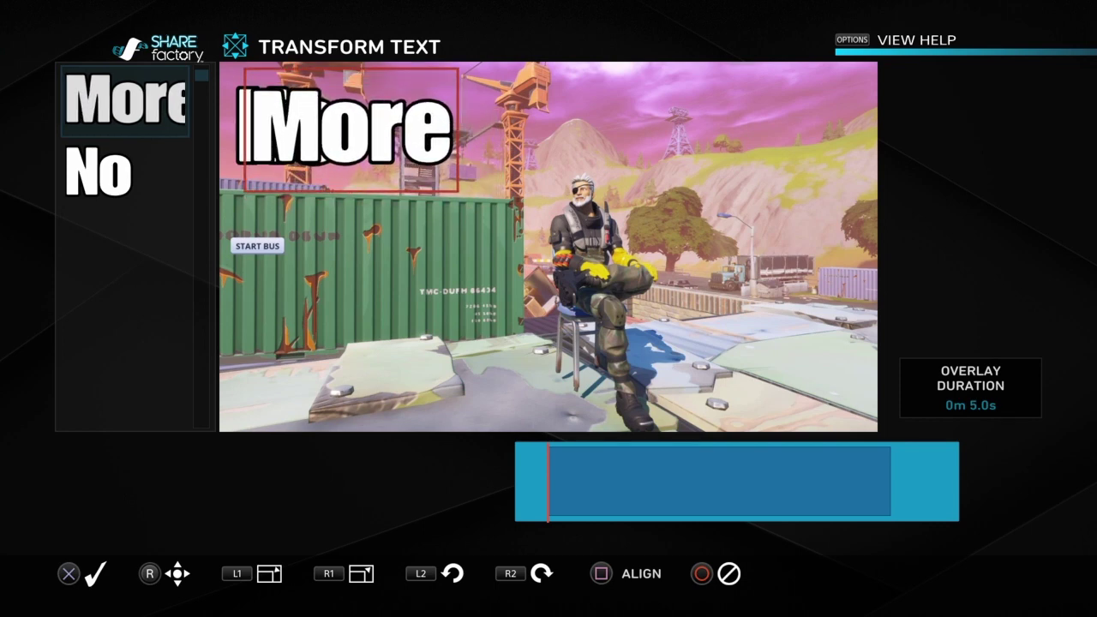
- Position the enlarged "More" text directly below "No" in the video frame, indented slightly to the right
key(Down)
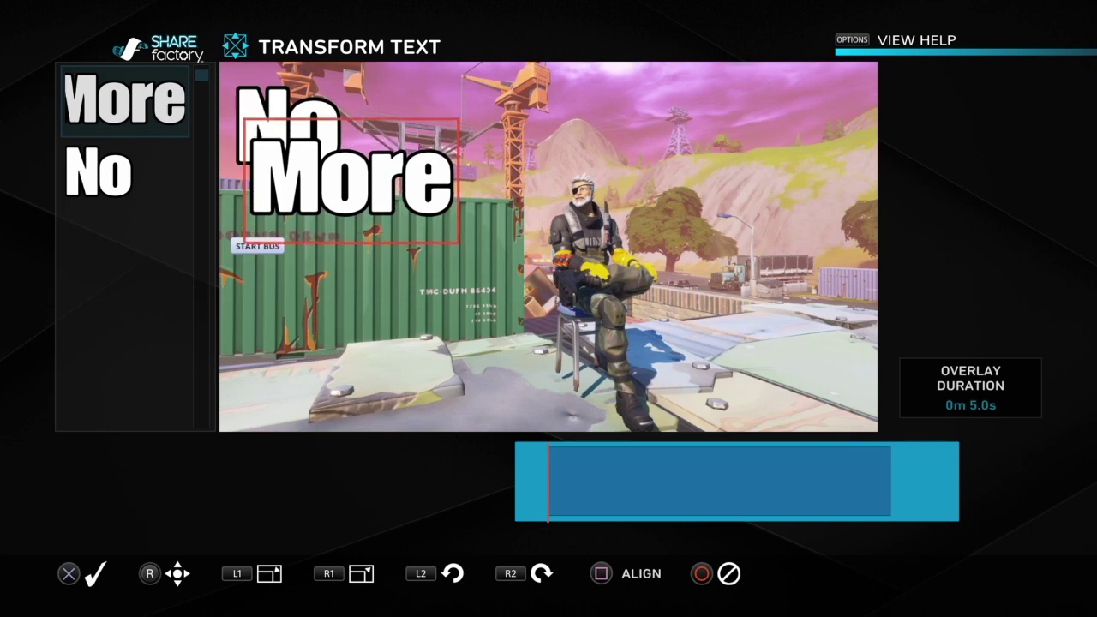
key(Down)
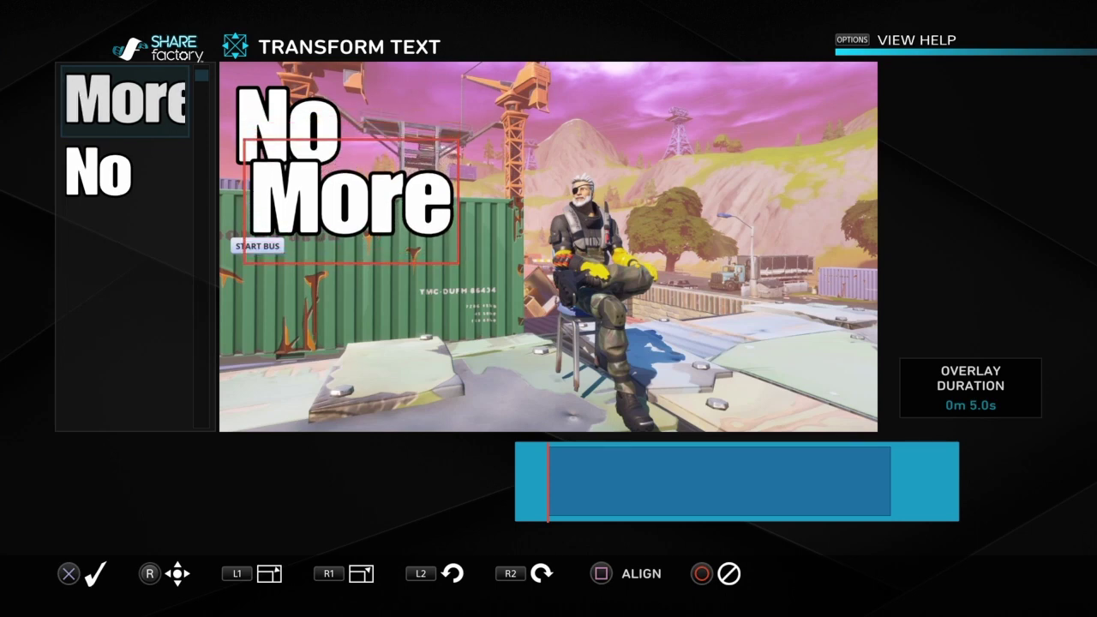
key(Left)
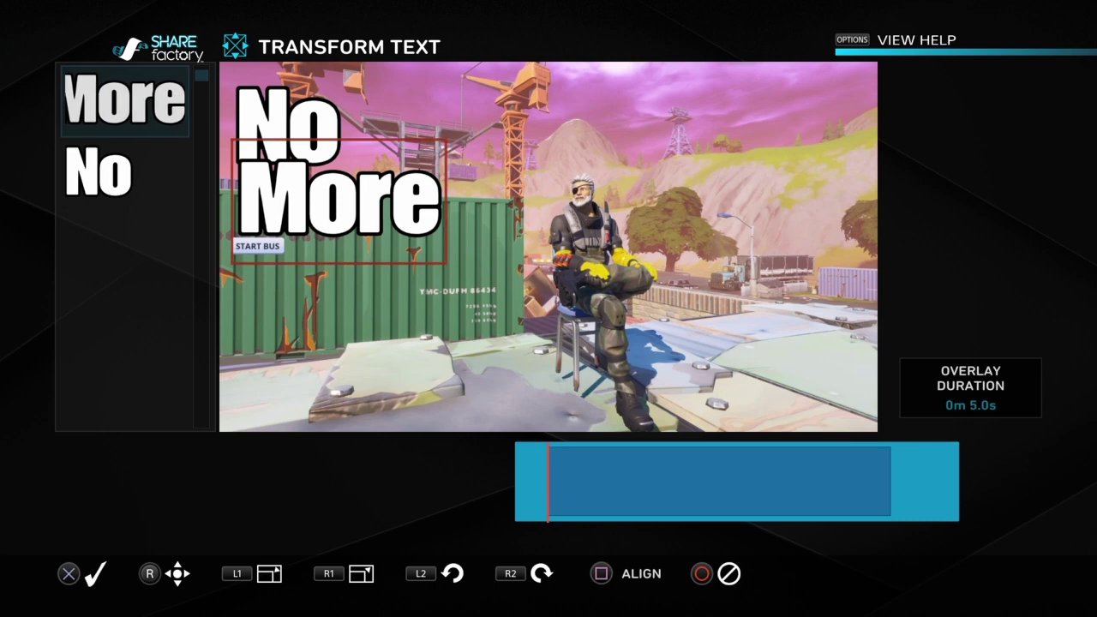
key(Right)
key(Right)
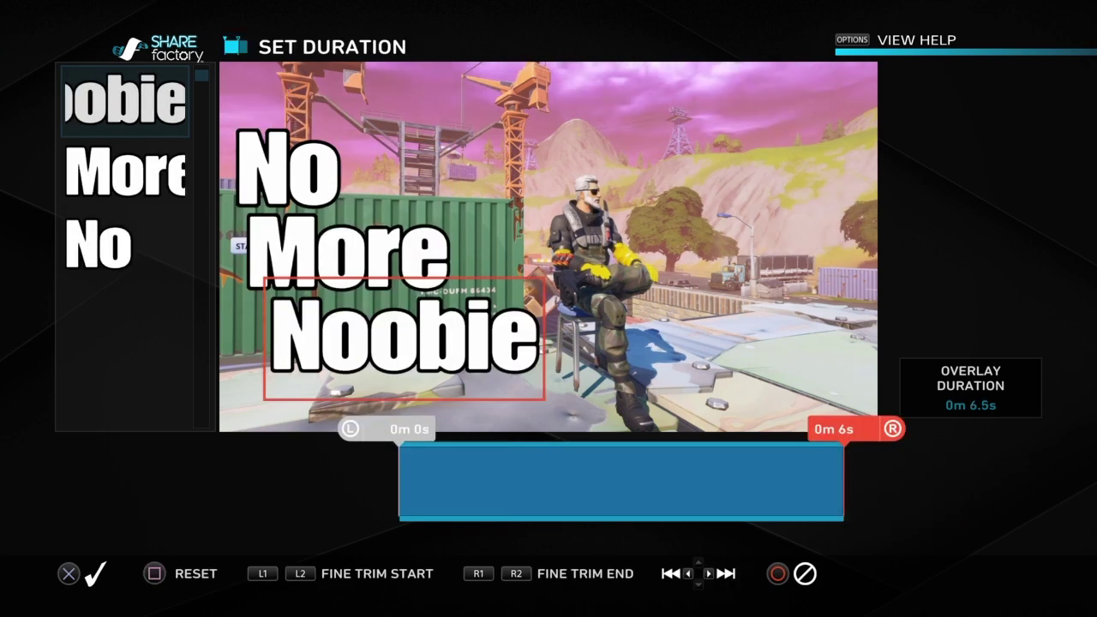
- Apply a 6.5-second duration to the "Noobie" text and go back to the start of the clip
key(Return)
key(Escape)
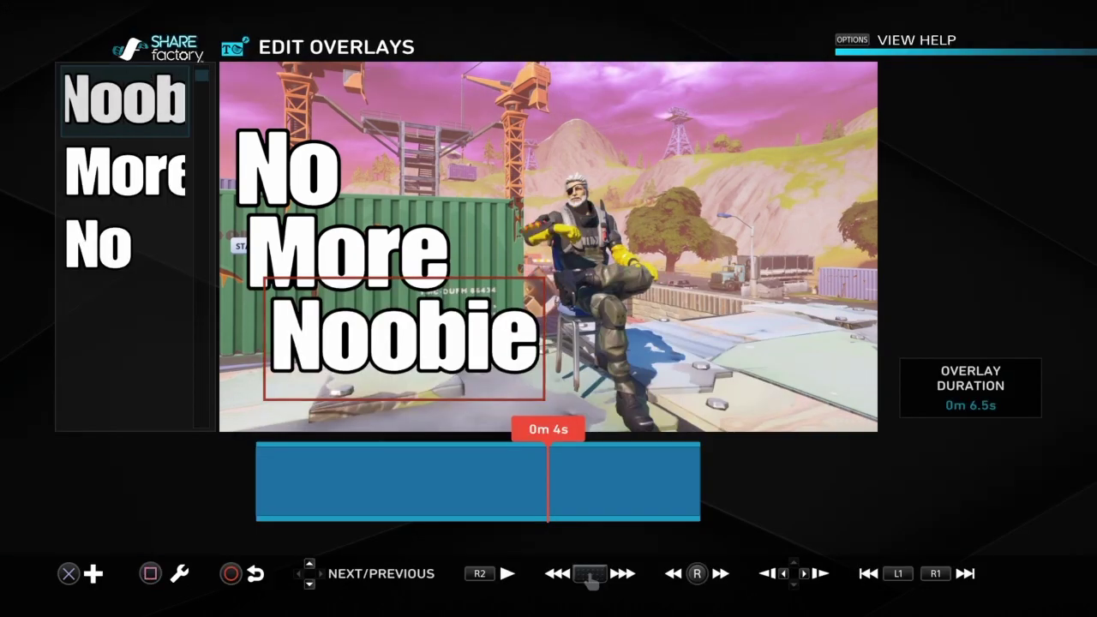
key(Left)
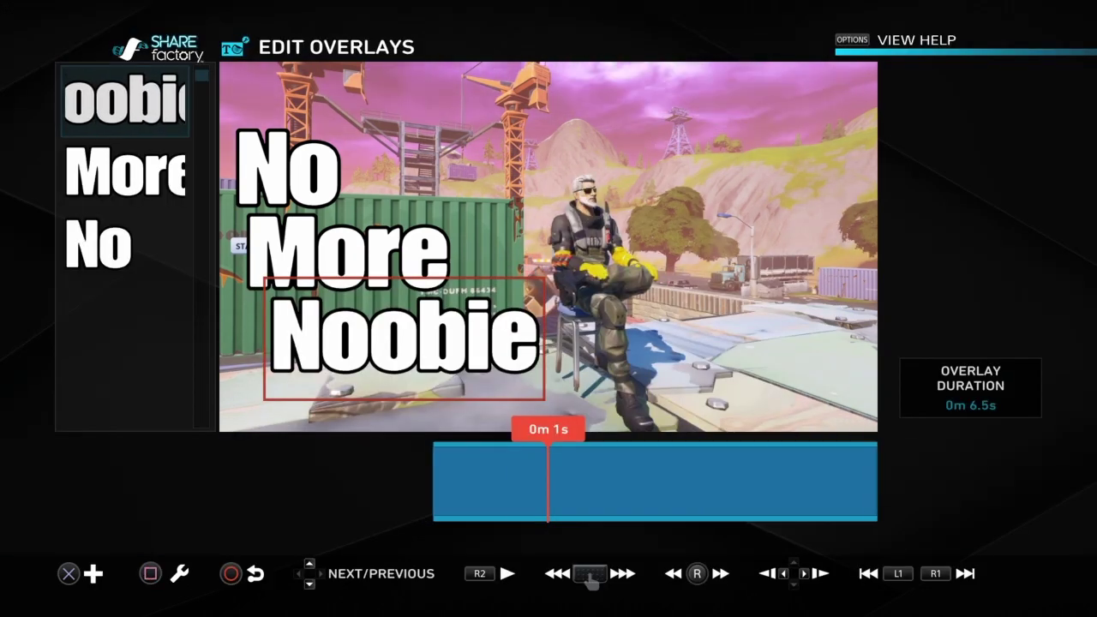
key(Escape)
key(space)
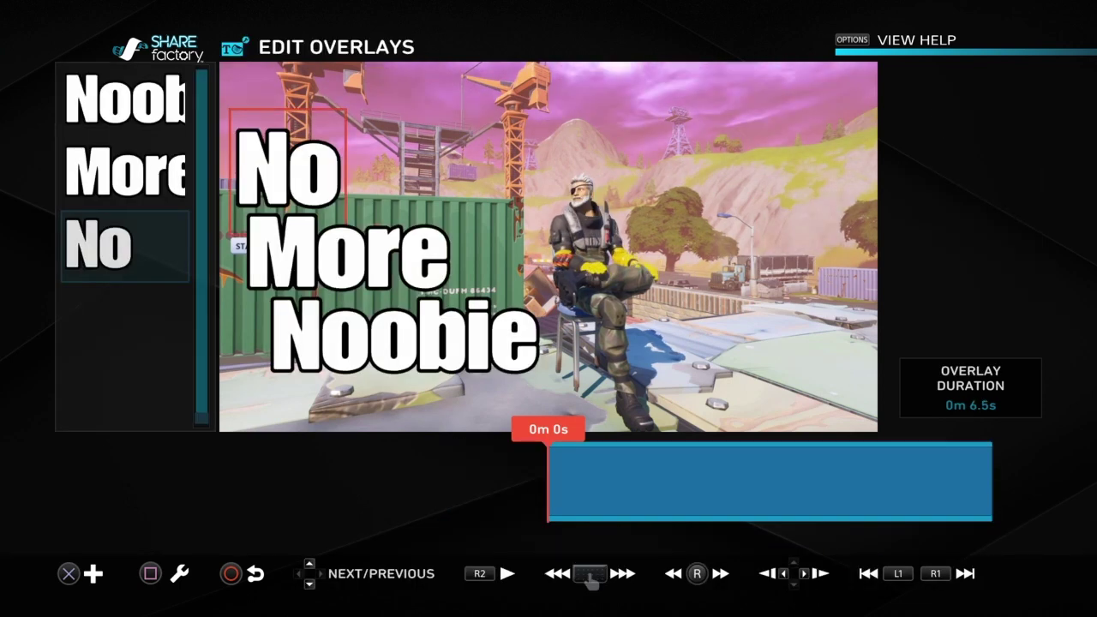
- Give the "No" text overlay a Fade In beginning animation
key(Return)
key(Right)
key(Right)
key(Right)
key(Up)
key(Right)
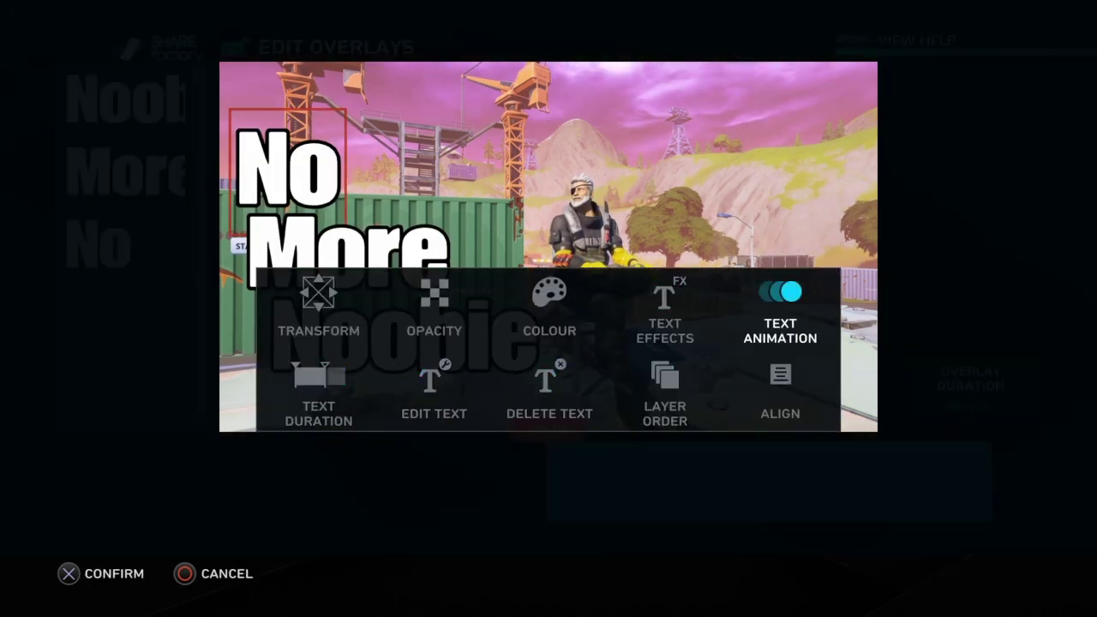
key(Return)
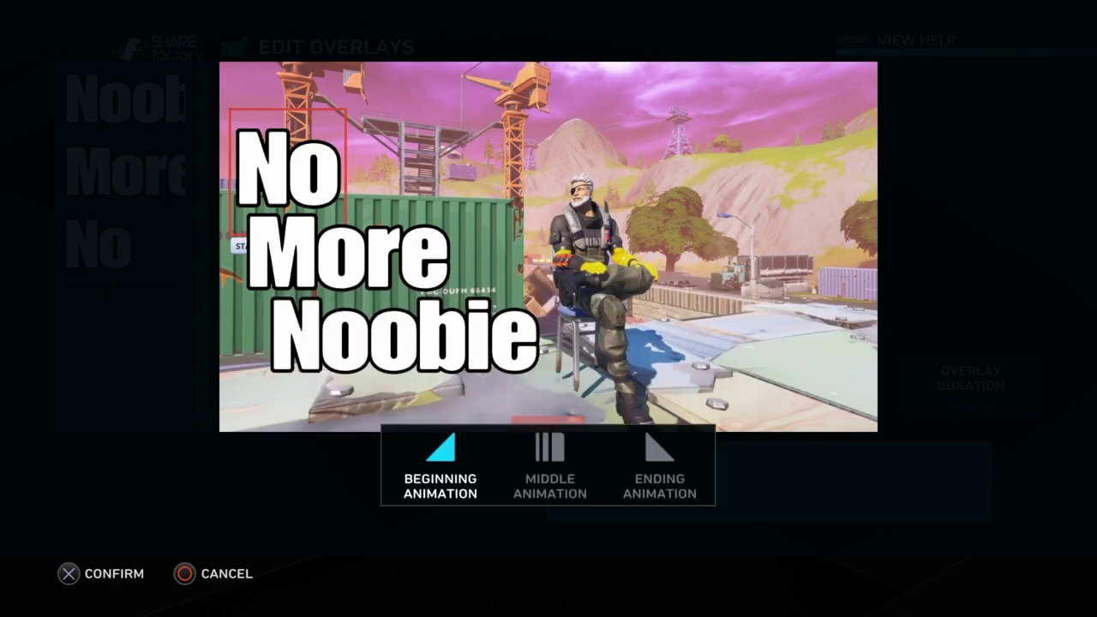
key(Return)
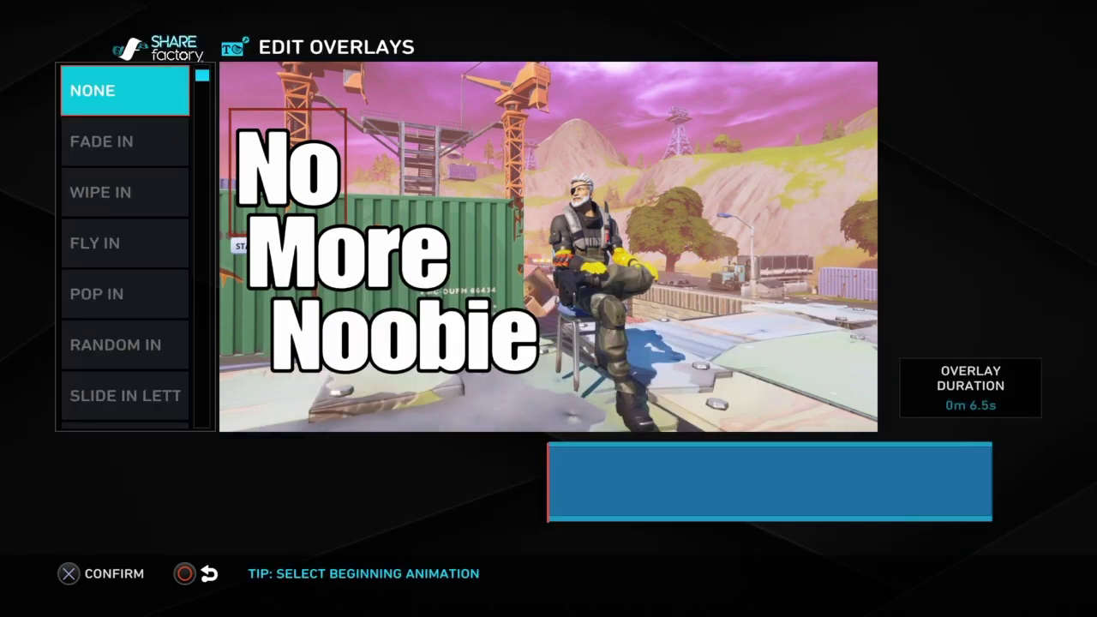
key(Down)
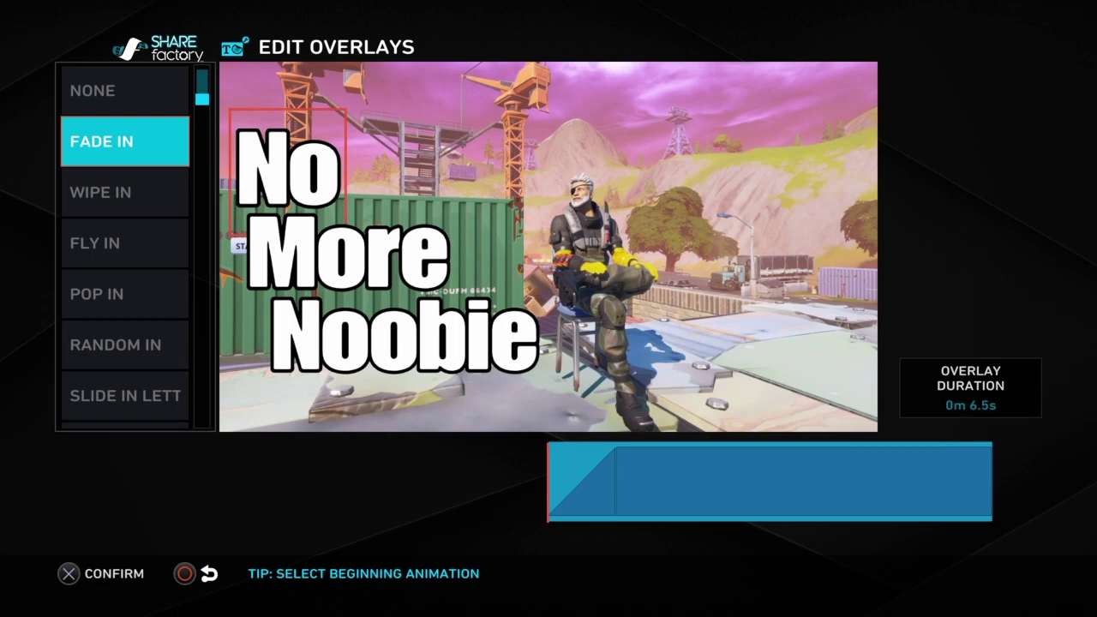
key(Return)
- Give the "No" text overlay a Fade Out ending animation
key(Right)
key(Right)
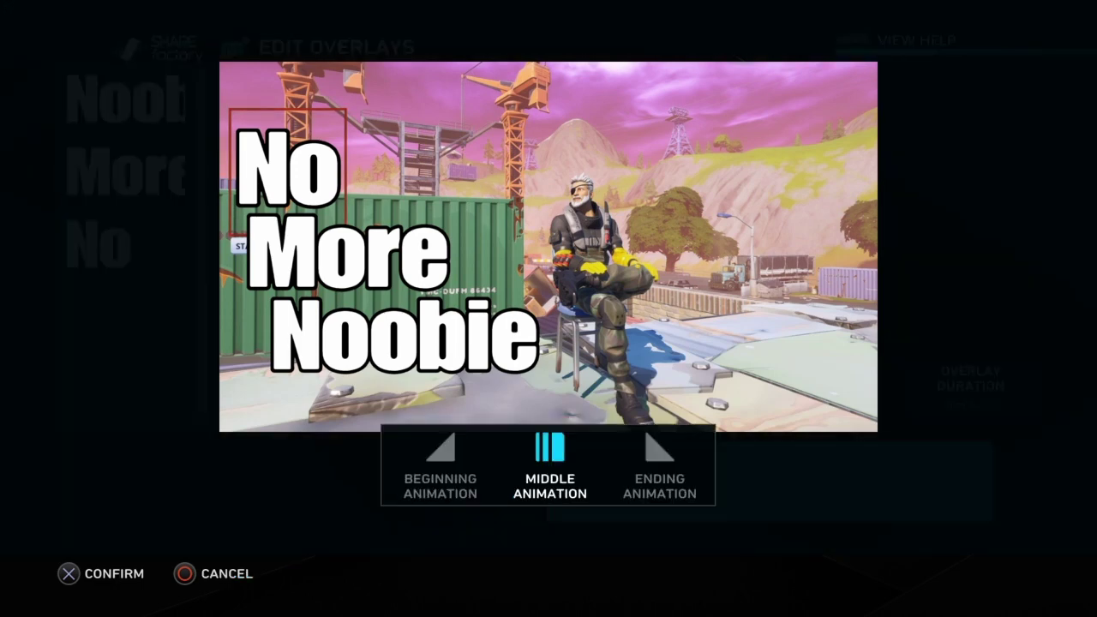
key(Return)
key(Down)
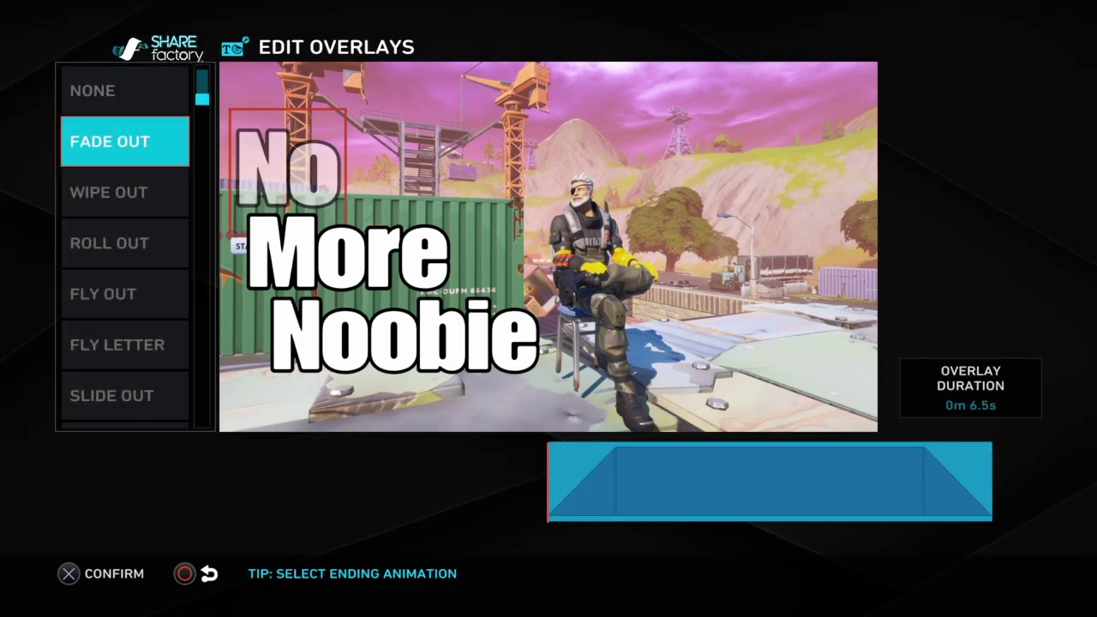
key(Return)
- Give the "No" text overlay a Drift middle animation and go back to the overlay list
key(Left)
key(Return)
key(Down)
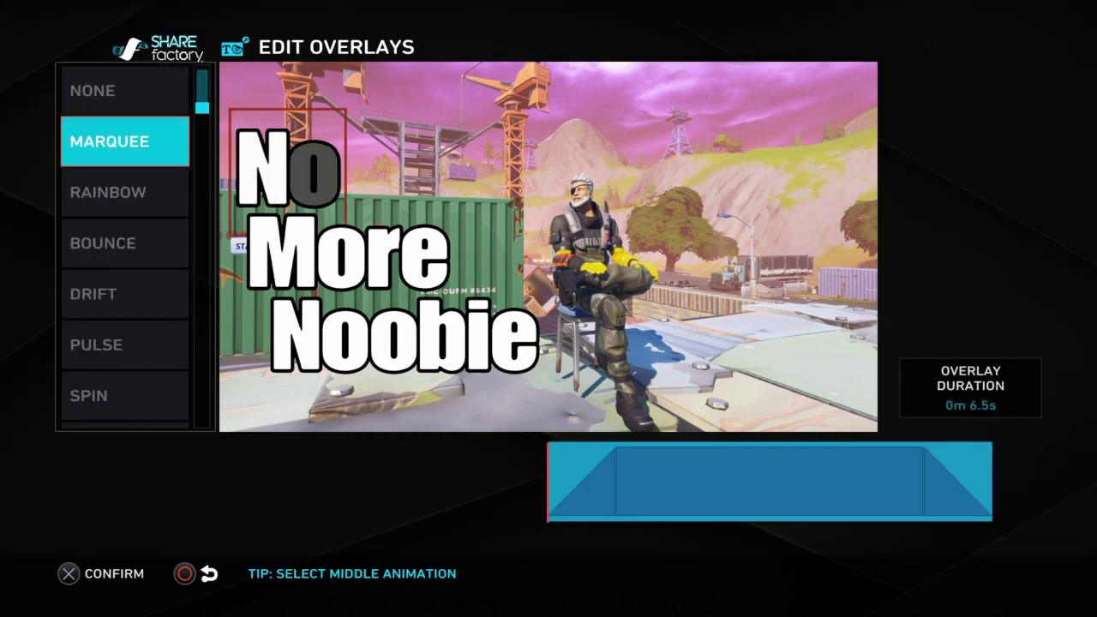
key(Down)
key(Down)
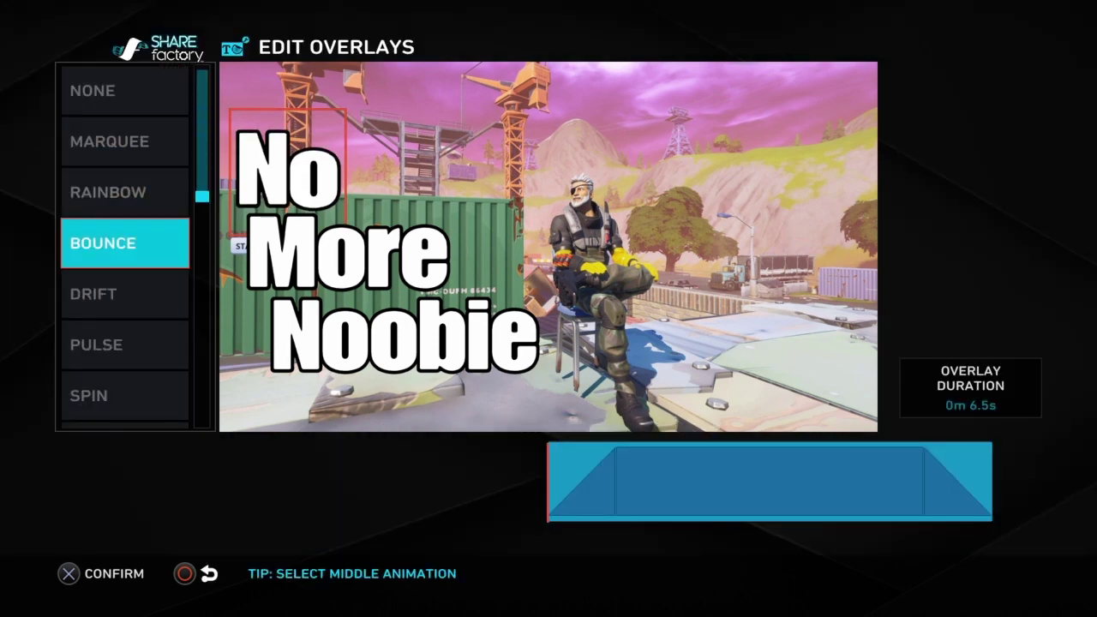
key(Down)
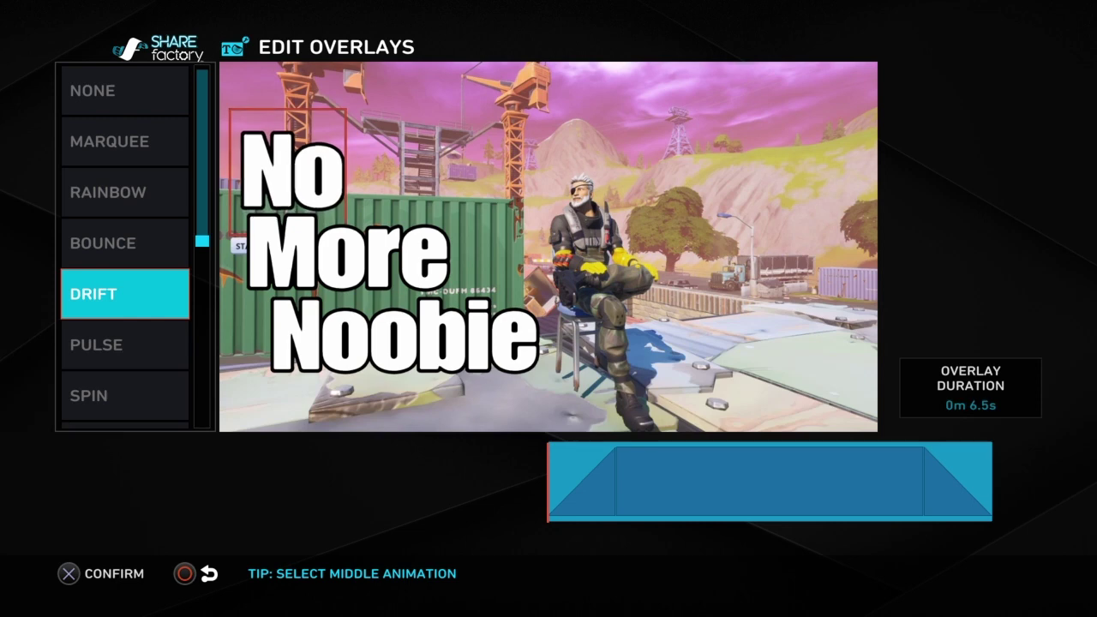
key(Down)
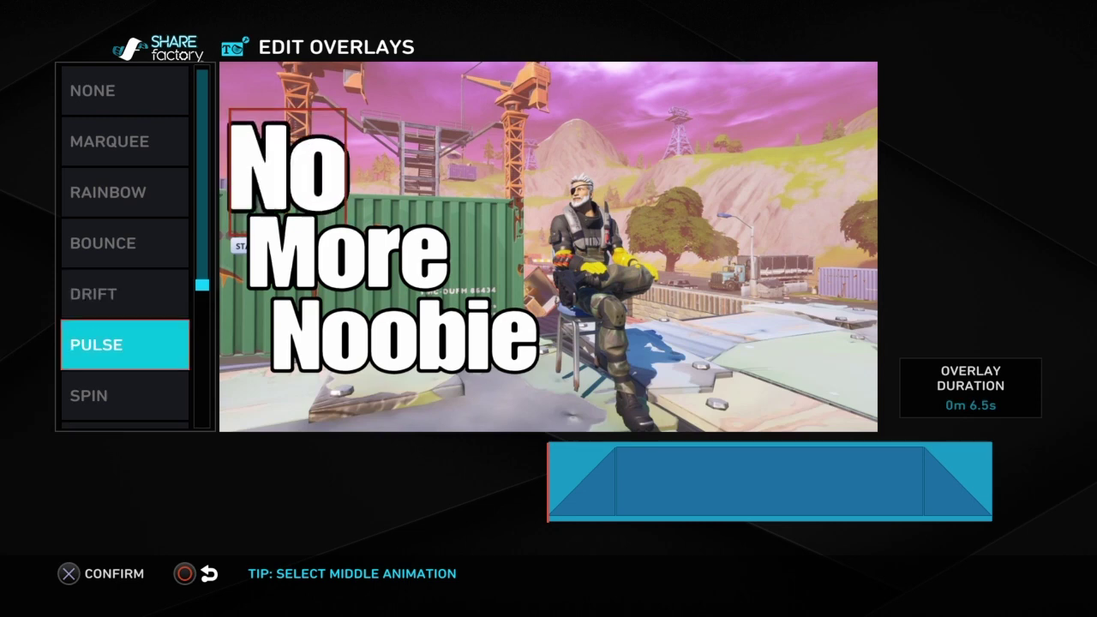
key(Up)
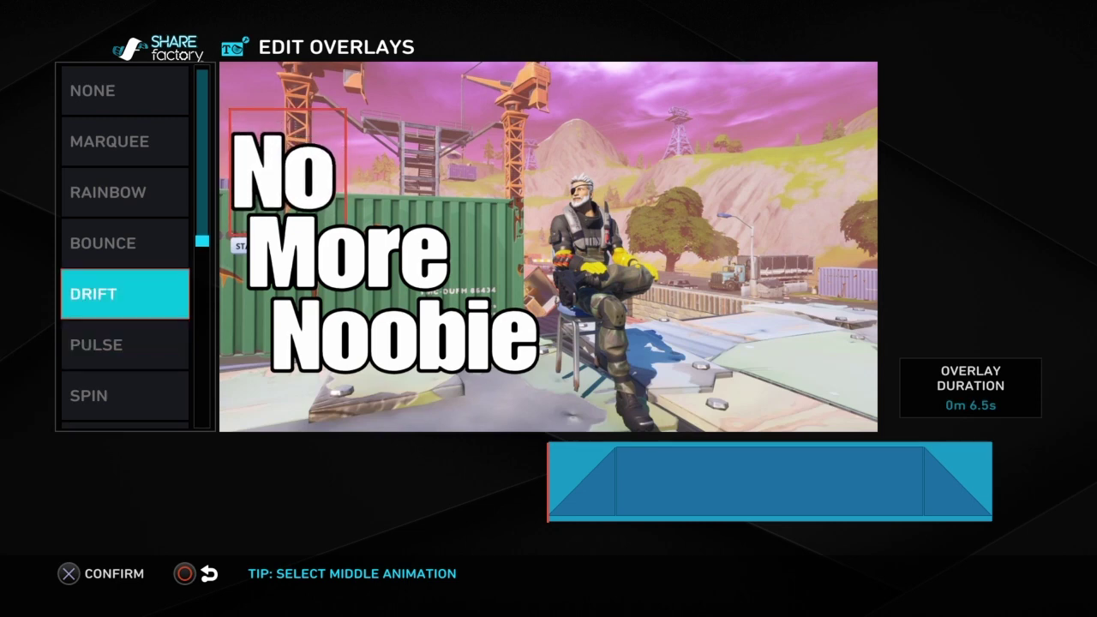
key(Return)
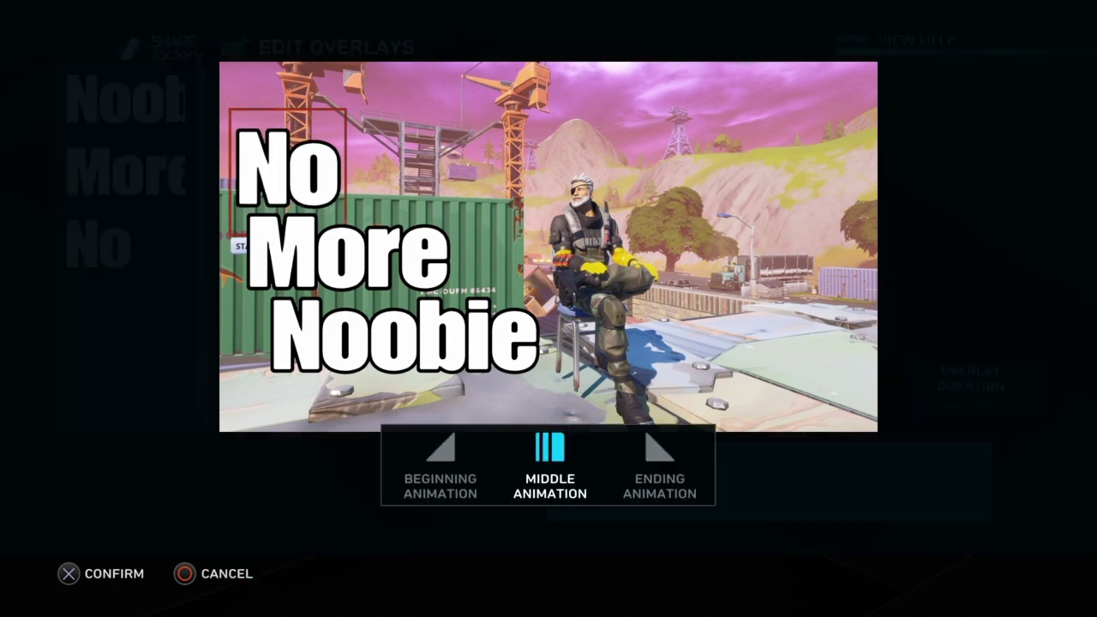
key(Escape)
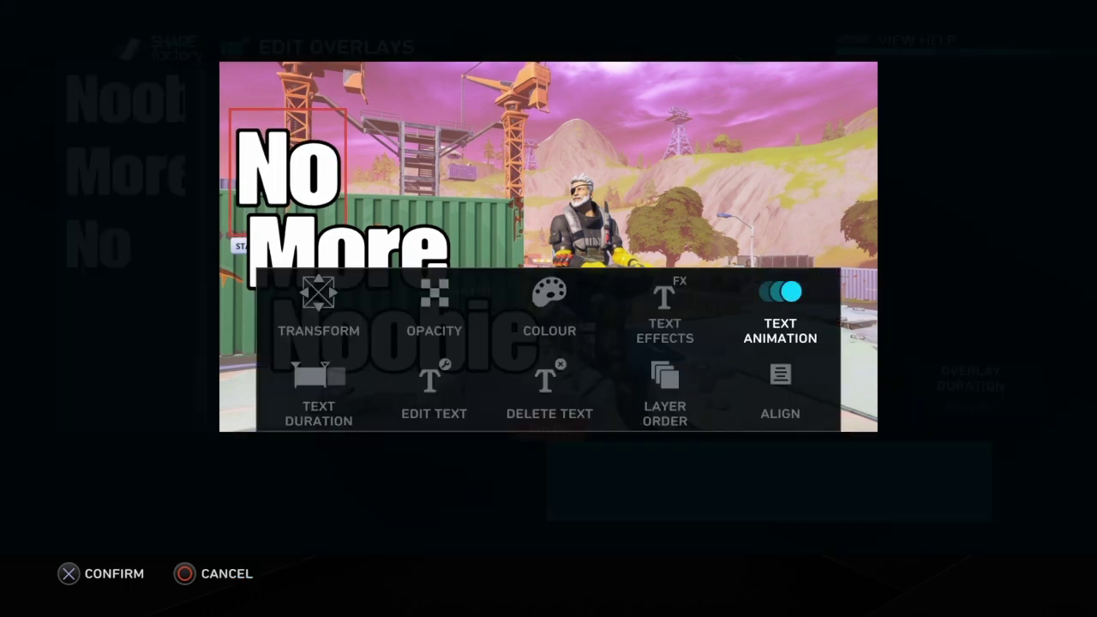
key(Escape)
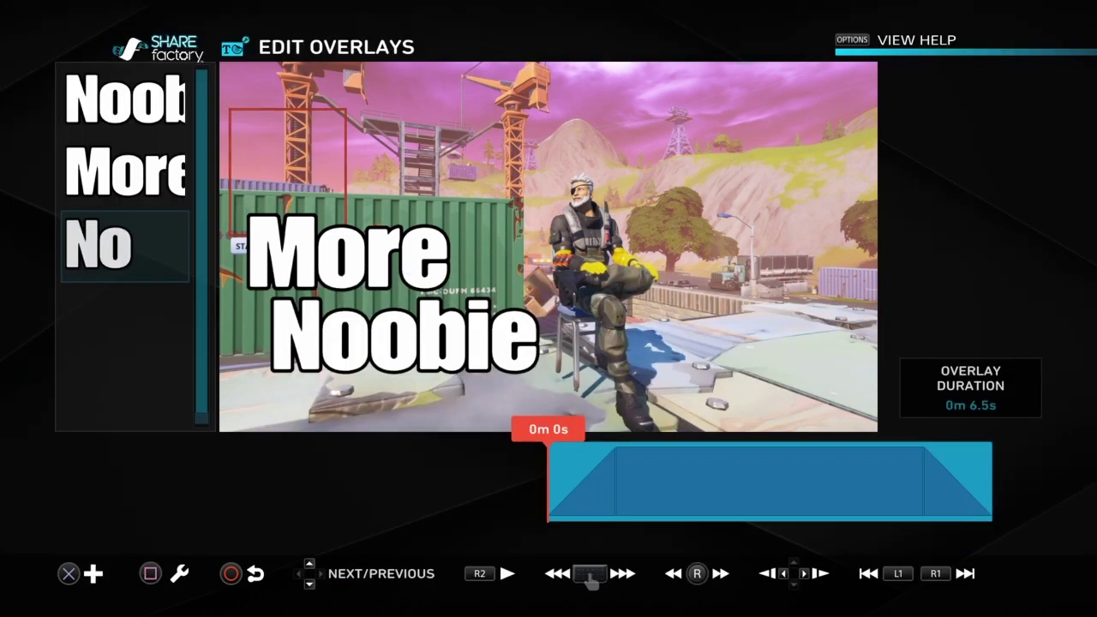
- Play through the overlays to check the text animation, return to the project timeline and go back to about 2 seconds
key(space)
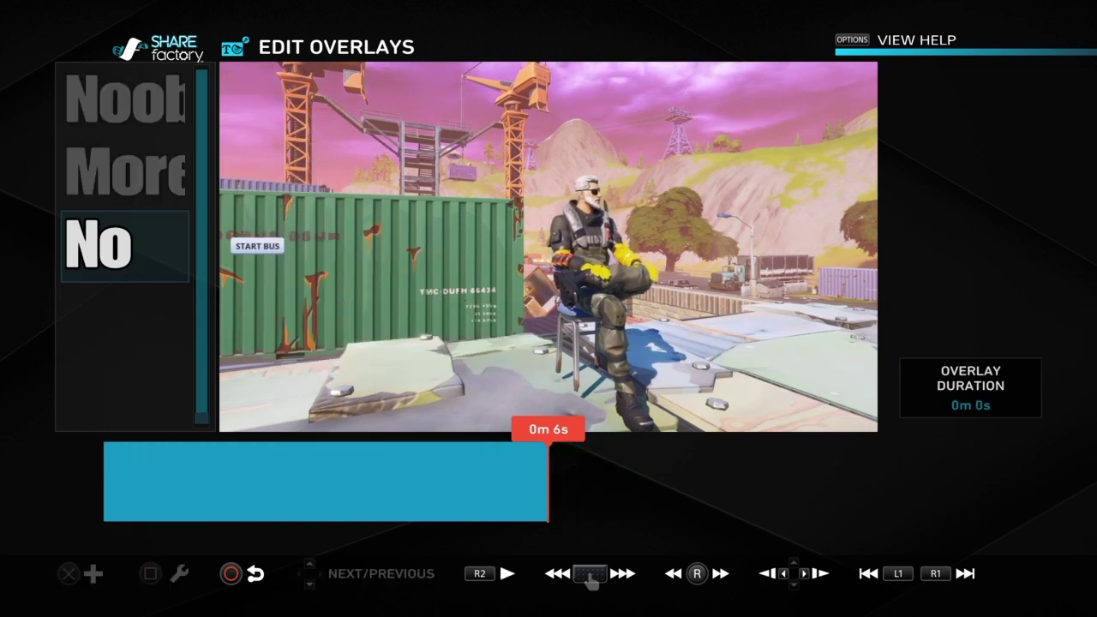
key(Escape)
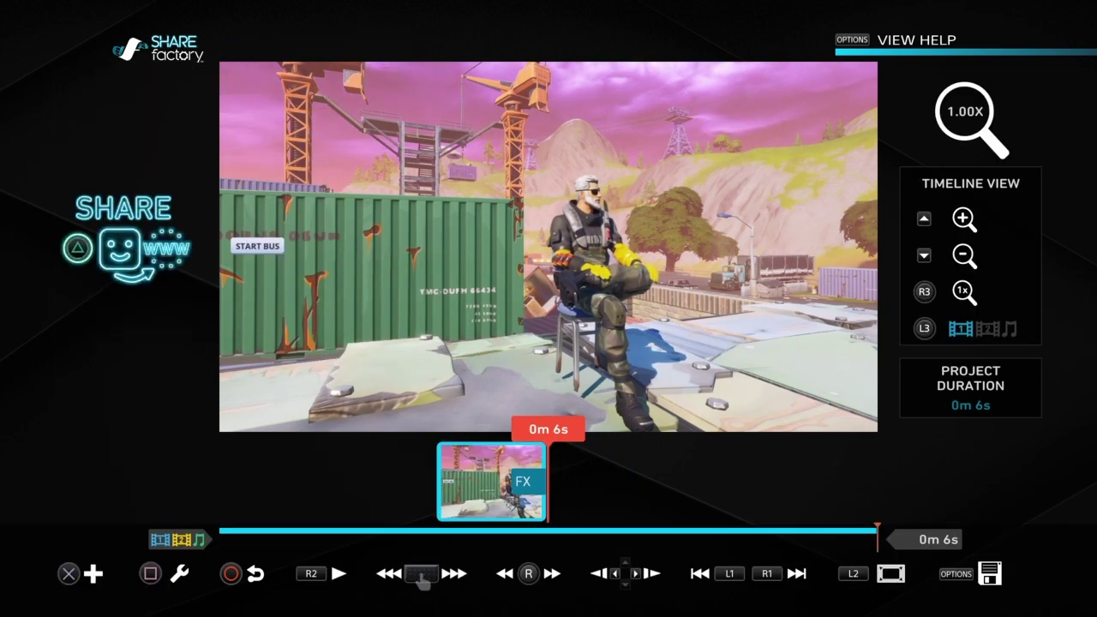
key(s)
key(Escape)
key(Left)
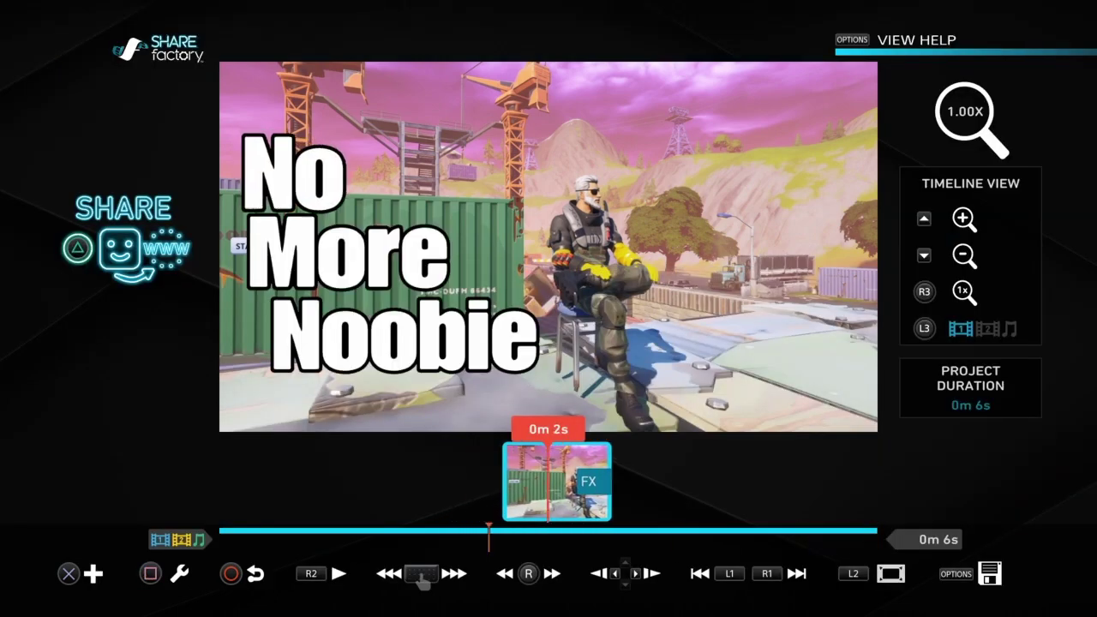
- Reopen the clip's overlays with the "More" text selected and return to the project timeline
key(Return)
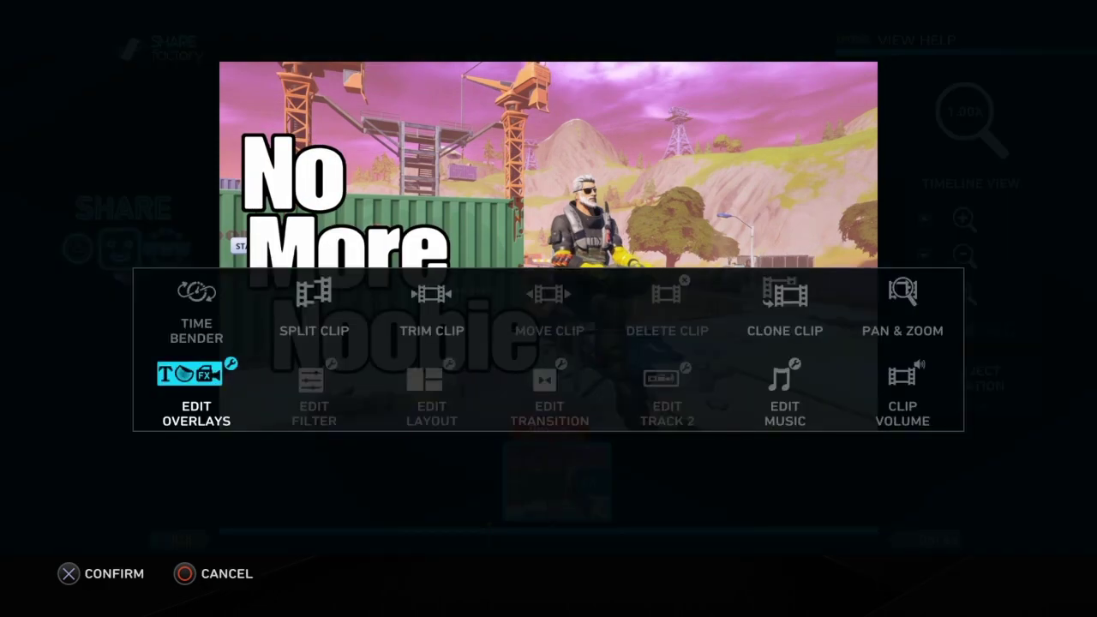
key(Return)
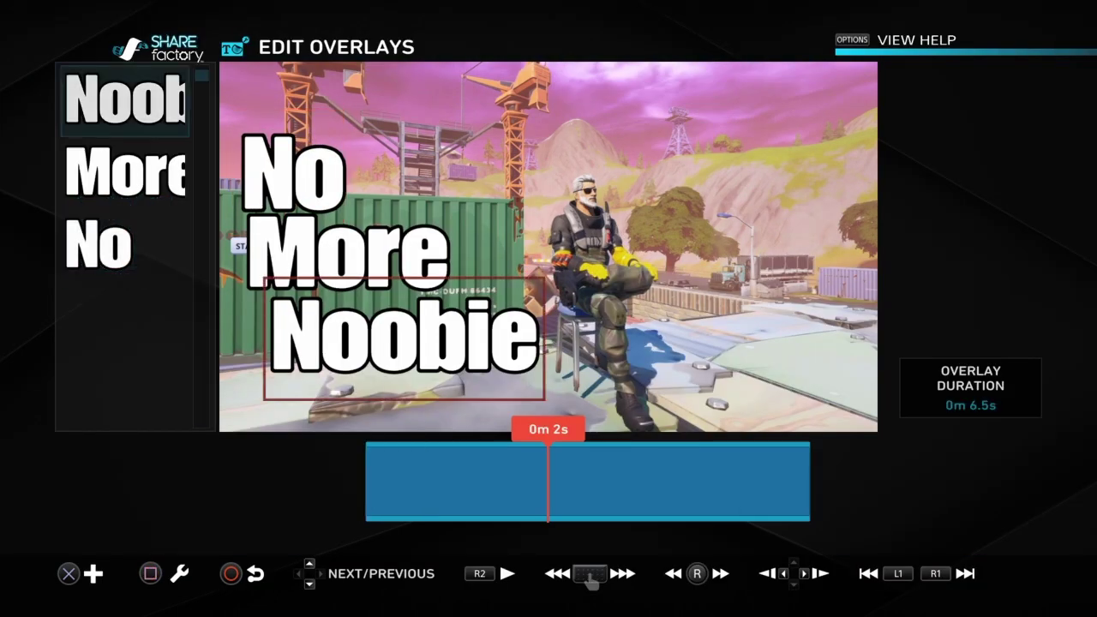
key(Down)
key(Escape)
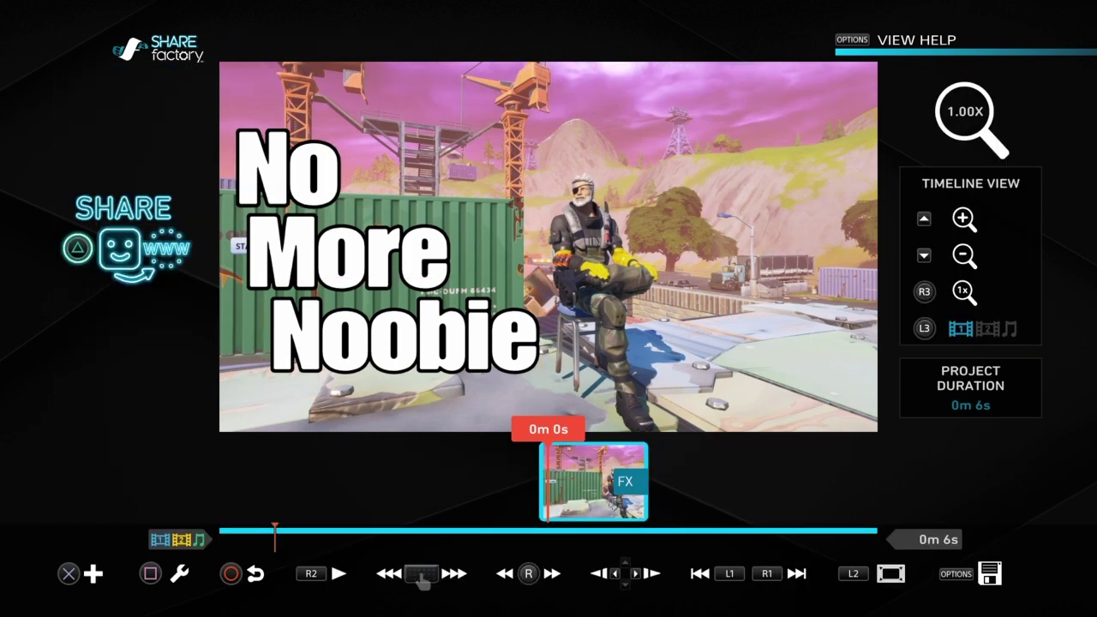
- Raise the clip's volume to 200% from the start of the timeline, without applying it to all clips
key(Return)
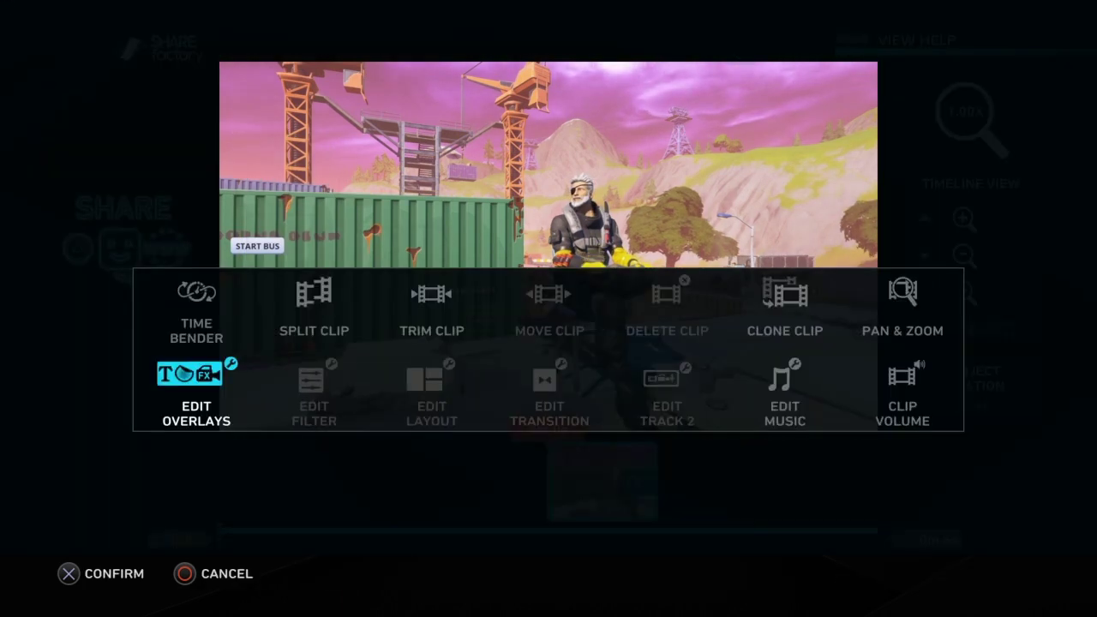
key(Right)
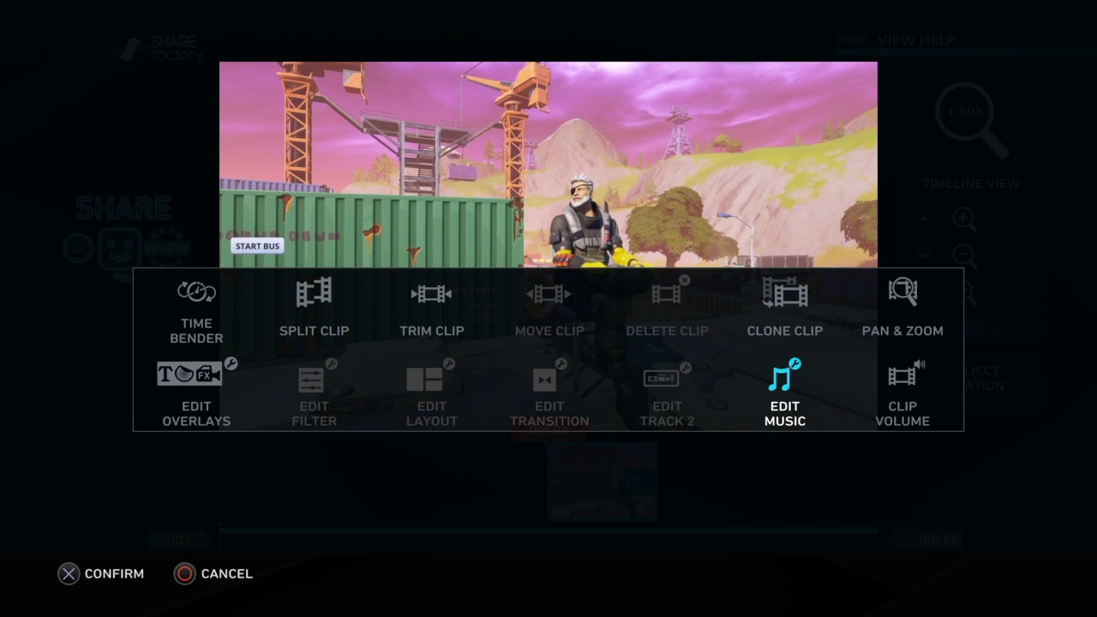
key(Right)
key(Return)
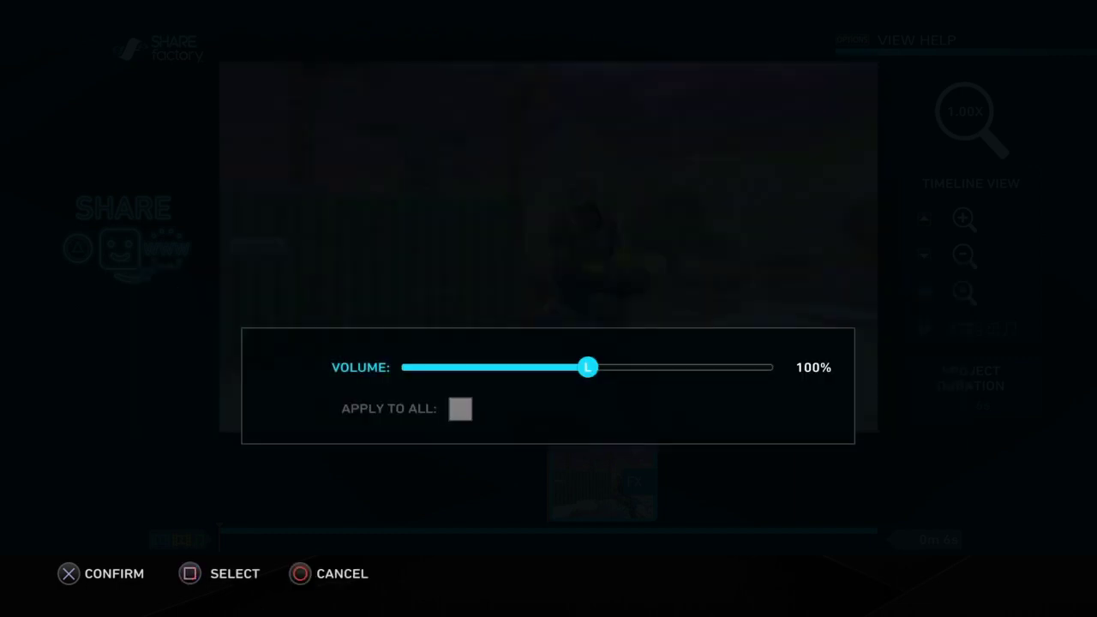
key(Right)
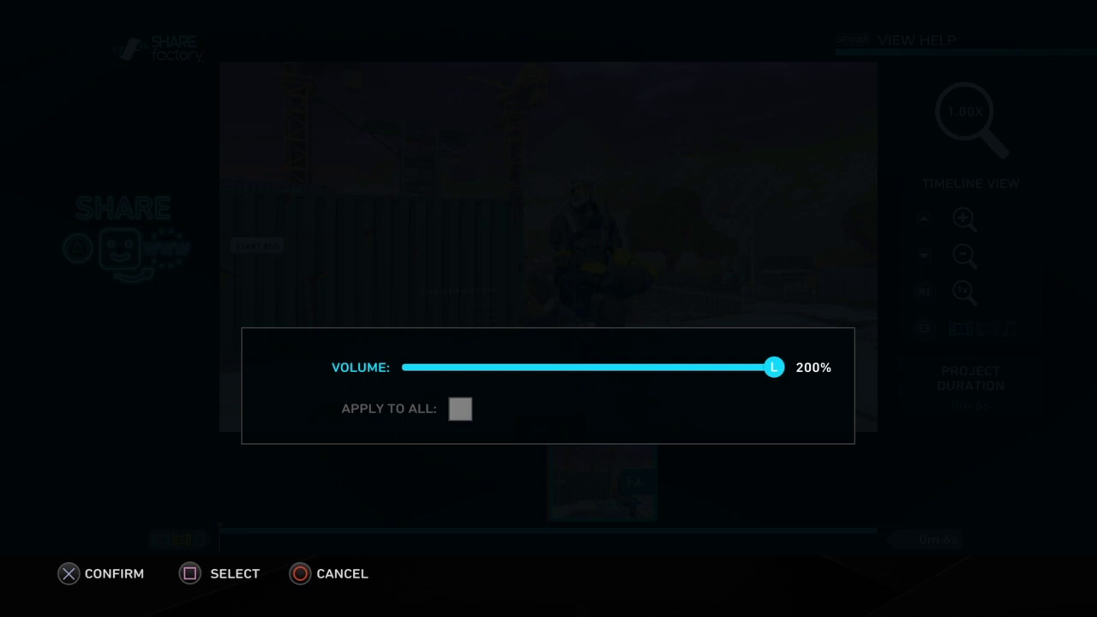
key(Return)
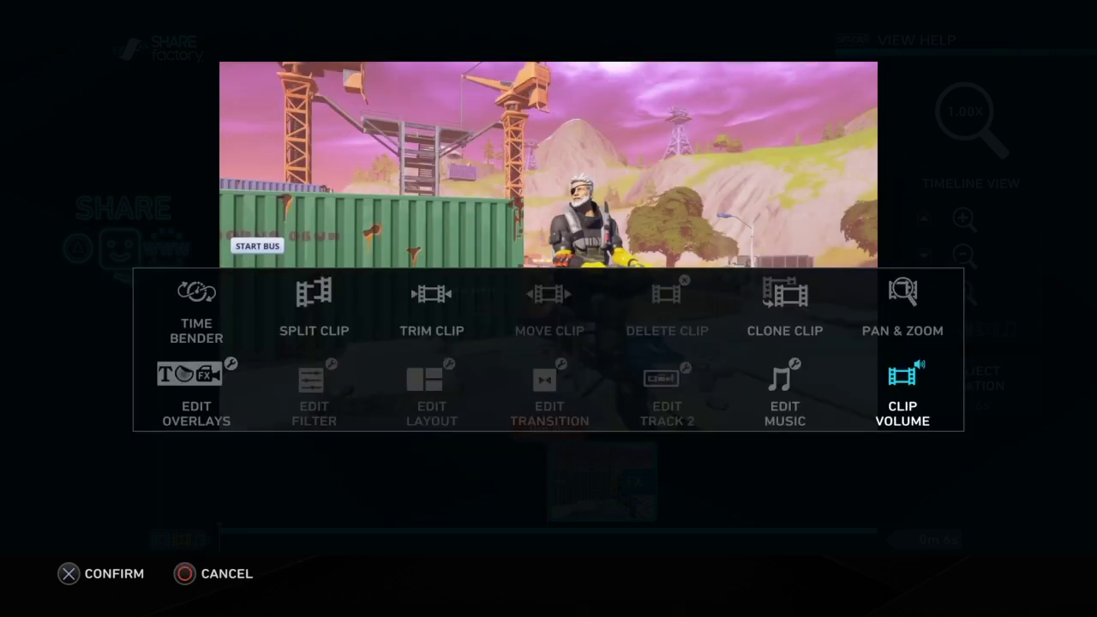
- Apply Pan & Zoom to the clip at 122%, with the framing kept on the lower-left part of the image
key(Up)
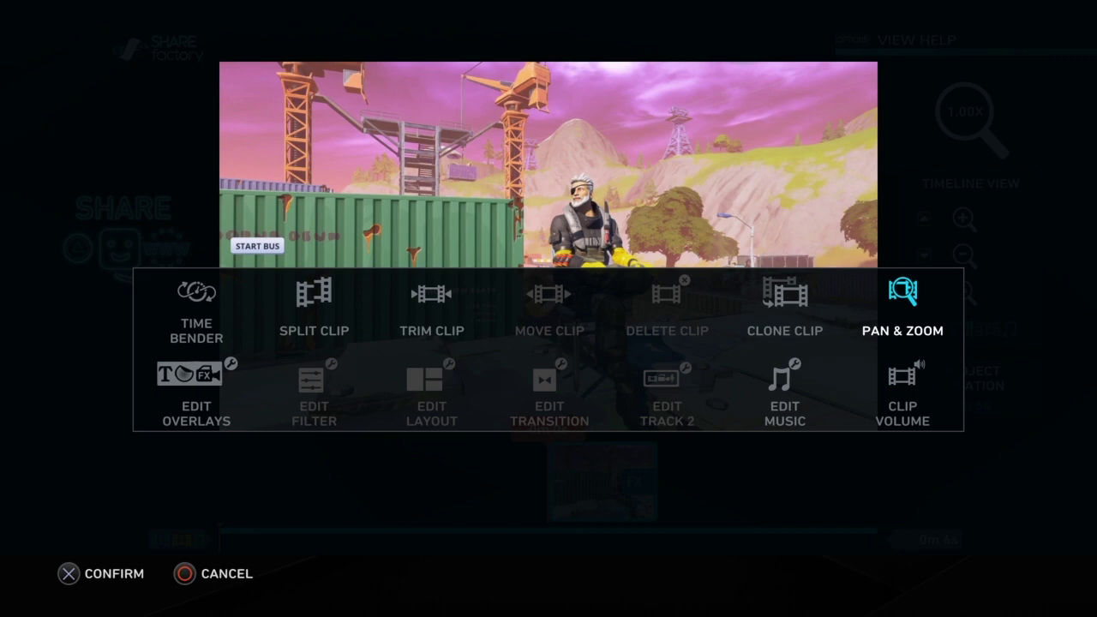
key(Return)
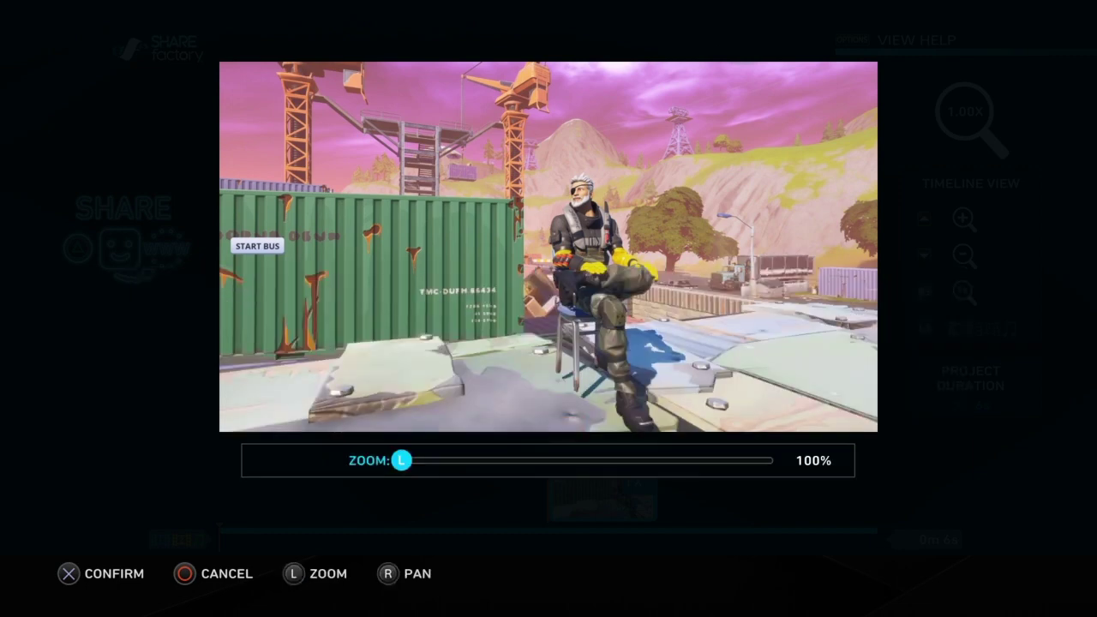
key(Right)
scroll(548, 247, left, 1)
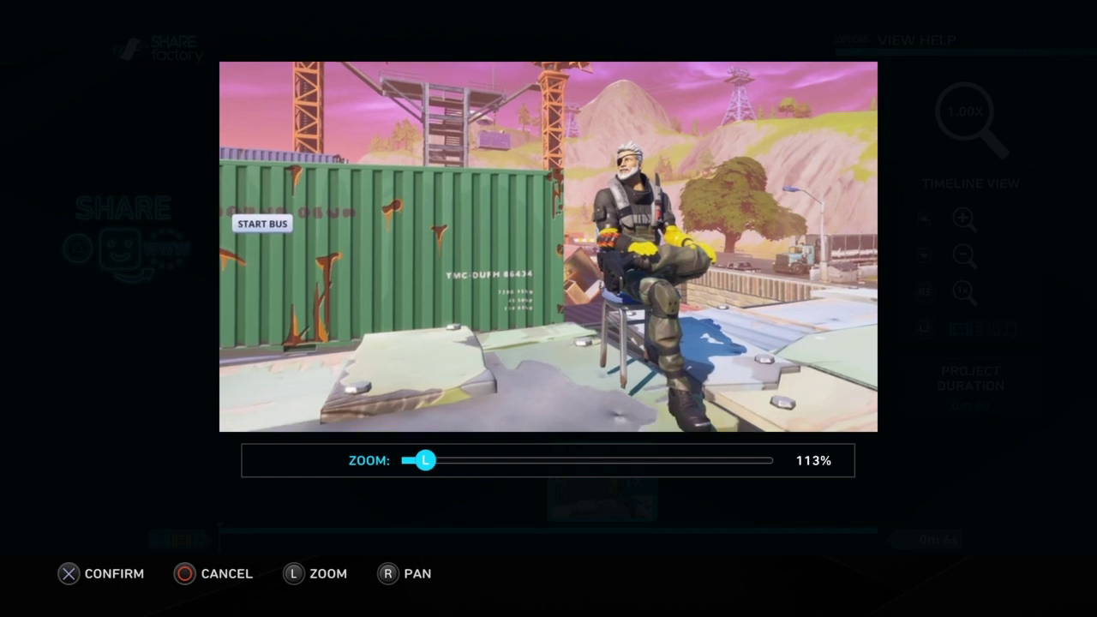
key(Right)
key(Right)
key(Right)
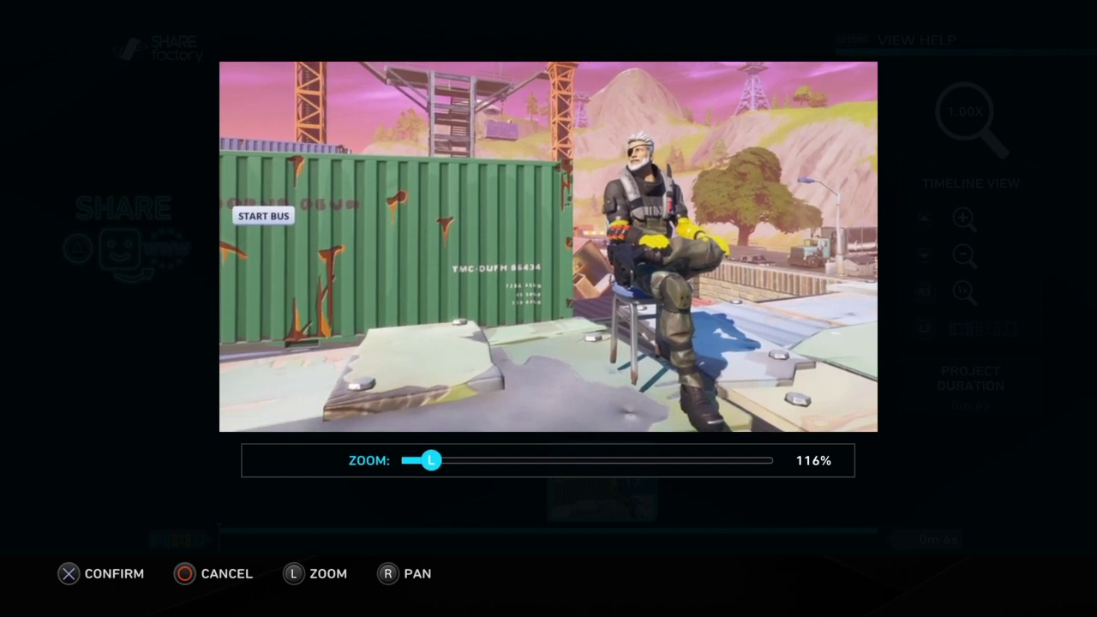
key(Right)
key(Right)
key(Right)
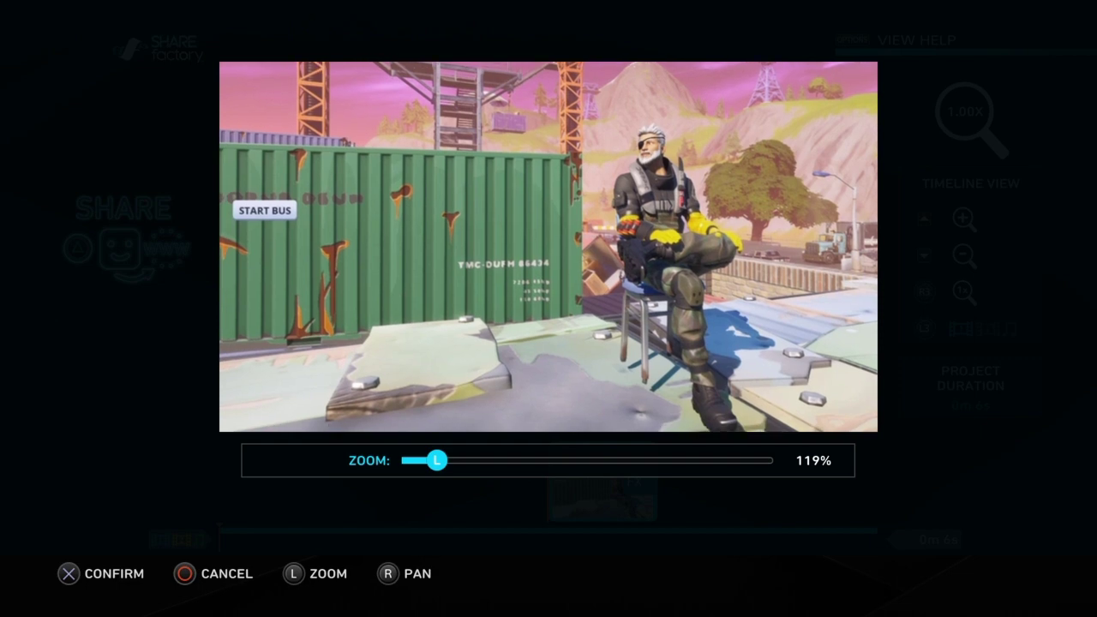
key(Right)
key(Right)
key(Right)
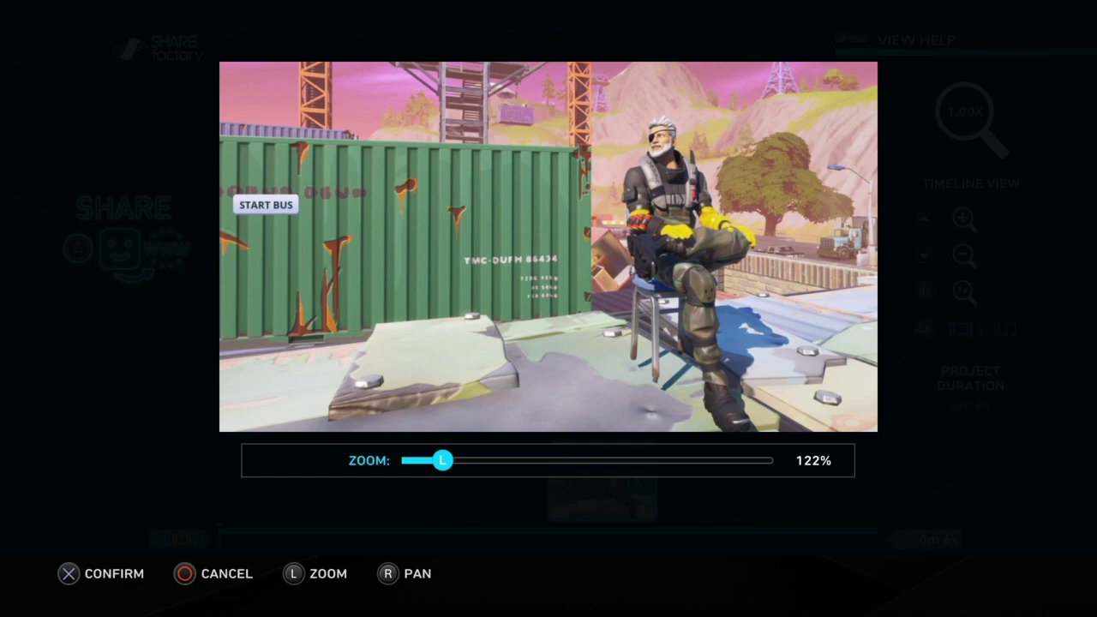
key(Return)
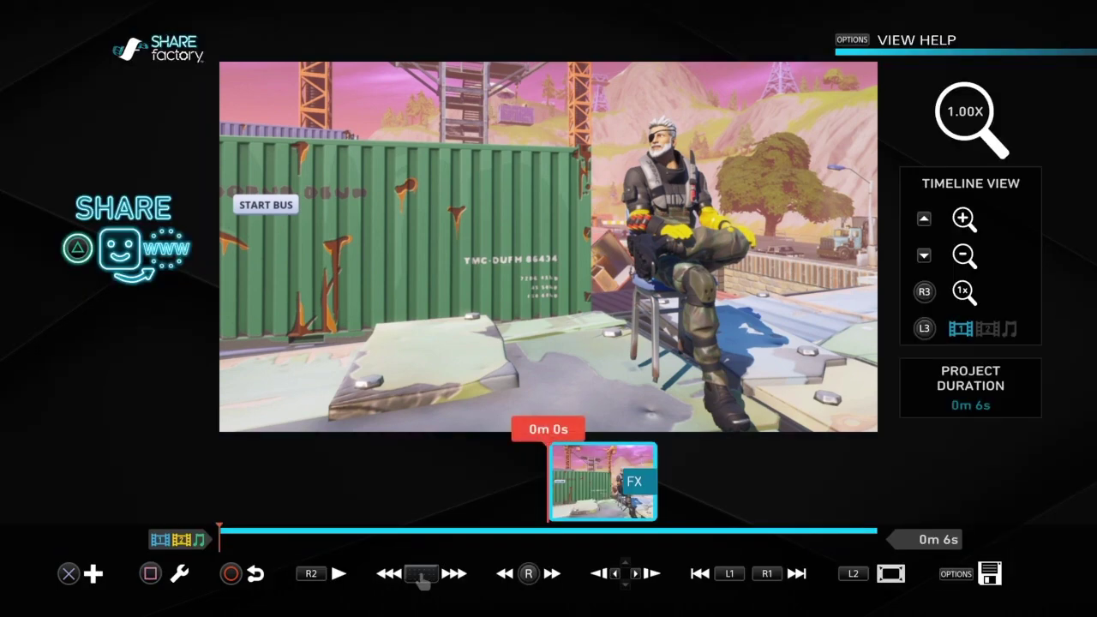
- Export the finished movie to the gallery and choose to share it later
key(Right)
key(space)
key(Menu)
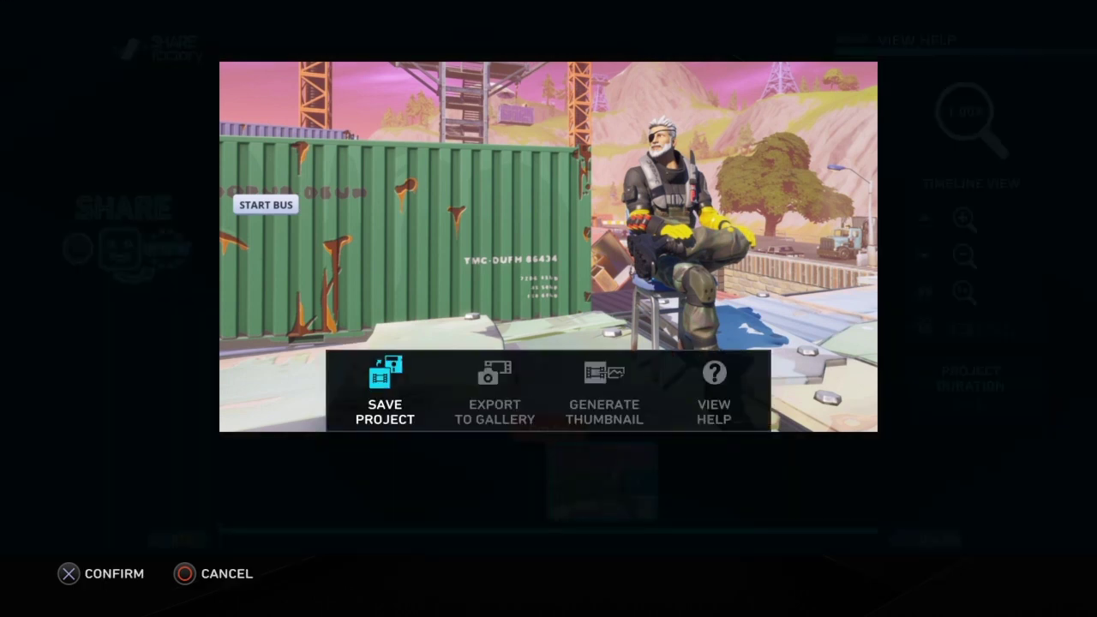
key(Right)
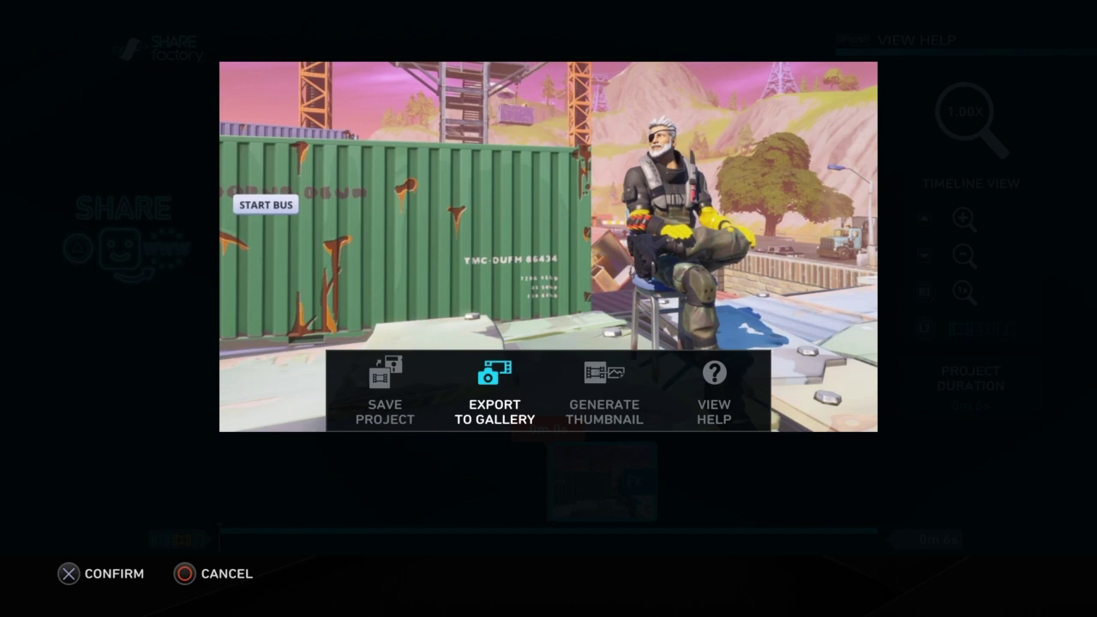
key(Return)
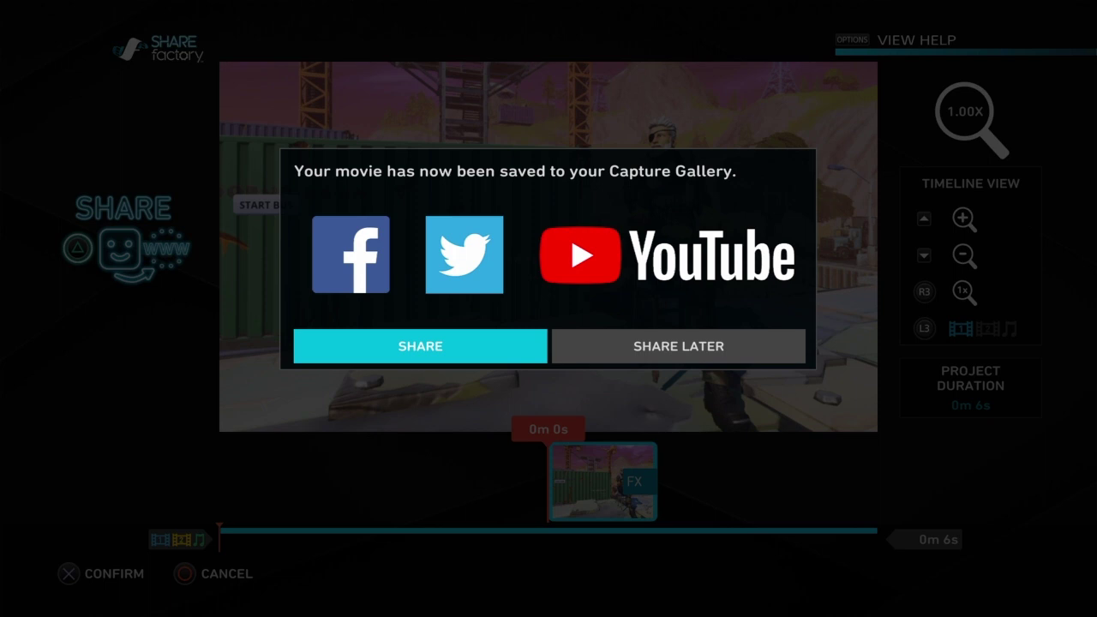
key(Right)
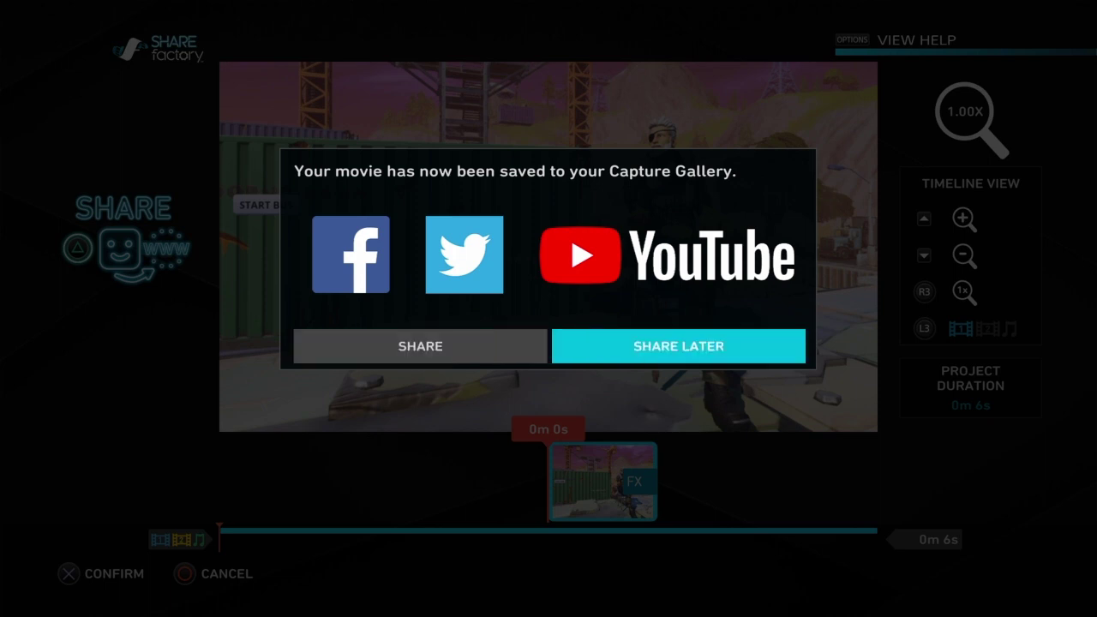
key(Return)
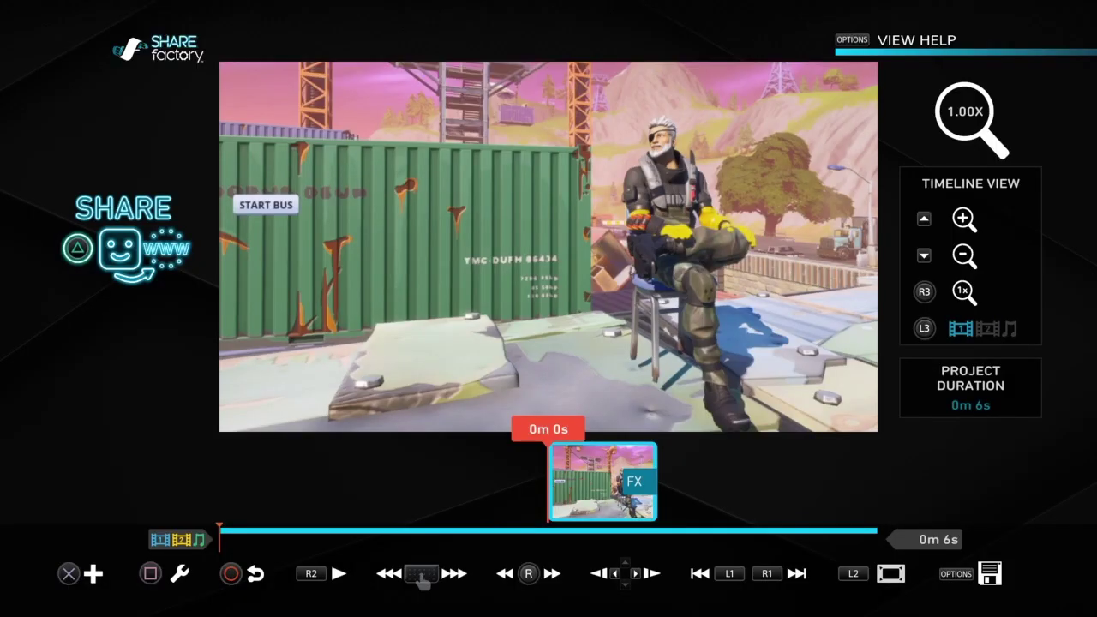
- Save the project and exit to the main screen, with My Projects highlighted
key(Escape)
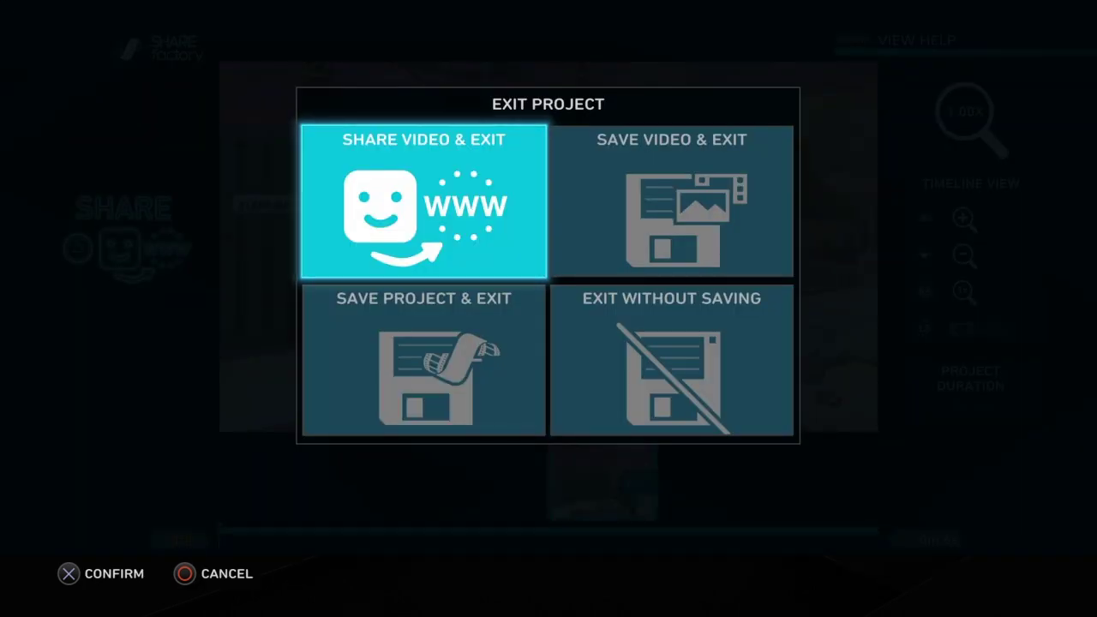
key(Down)
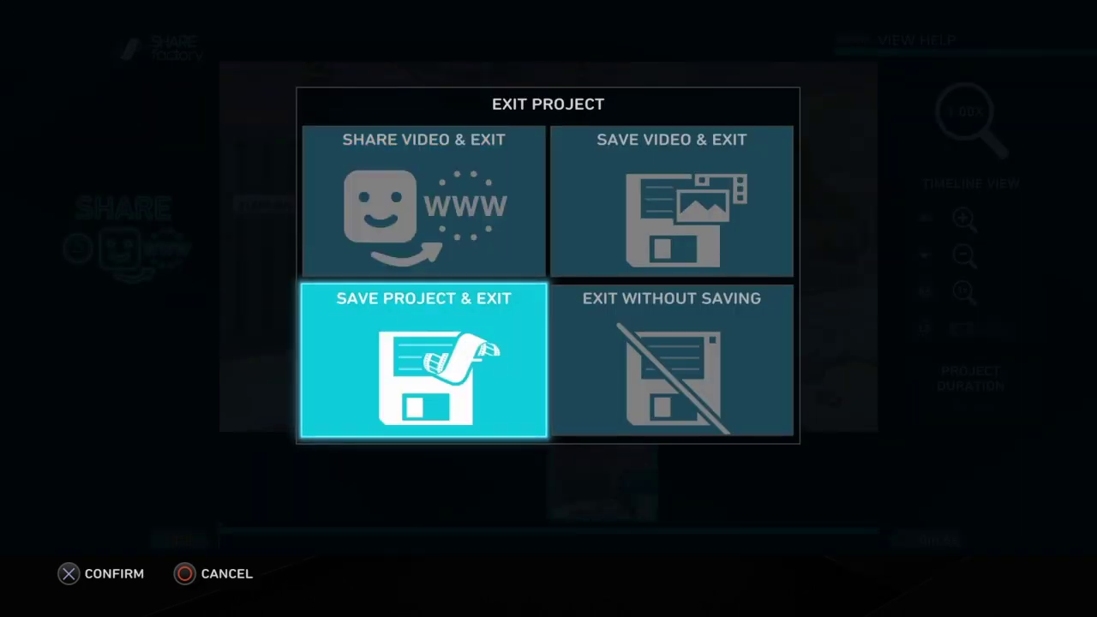
key(Return)
key(Return)
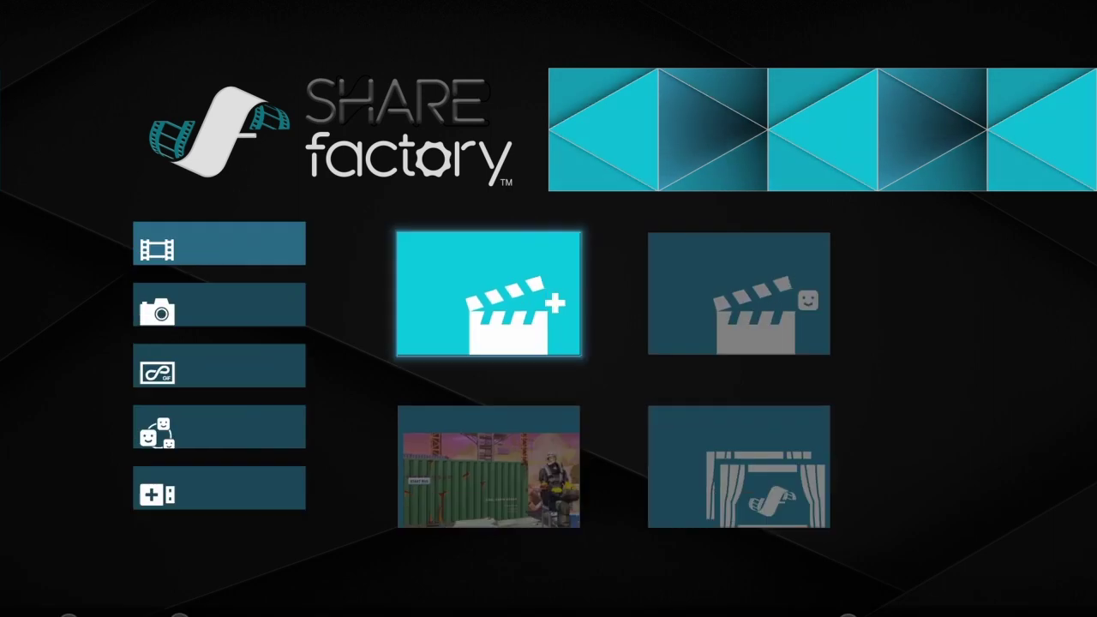
key(Right)
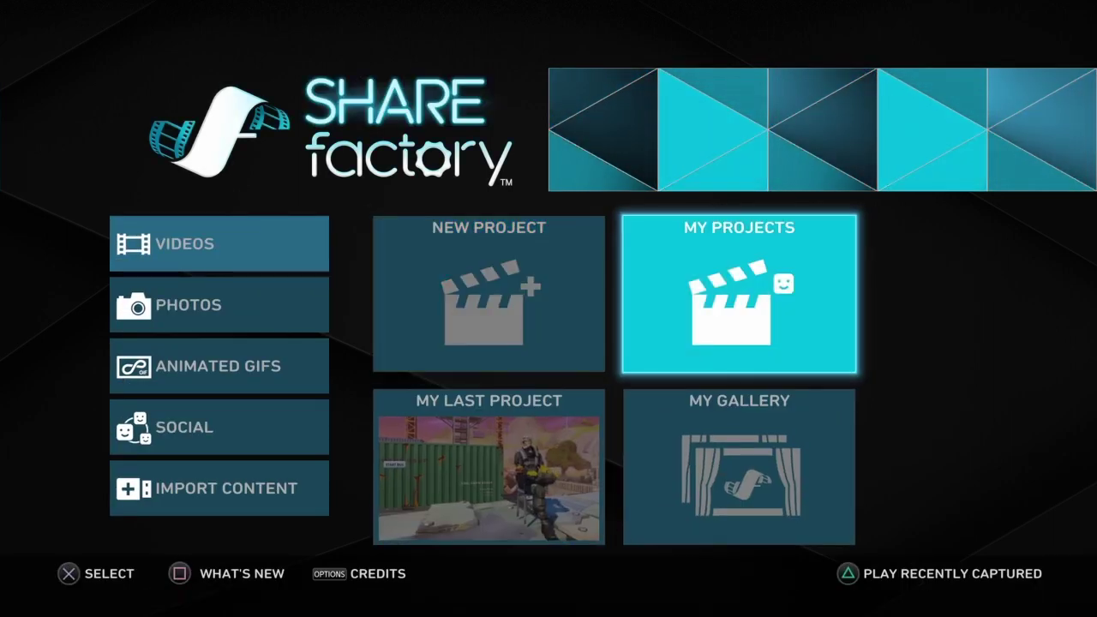
- Create a new video project with the SHAREfactory Theme
key(Left)
key(Return)
key(Right)
key(Down)
key(Down)
key(Down)
key(Down)
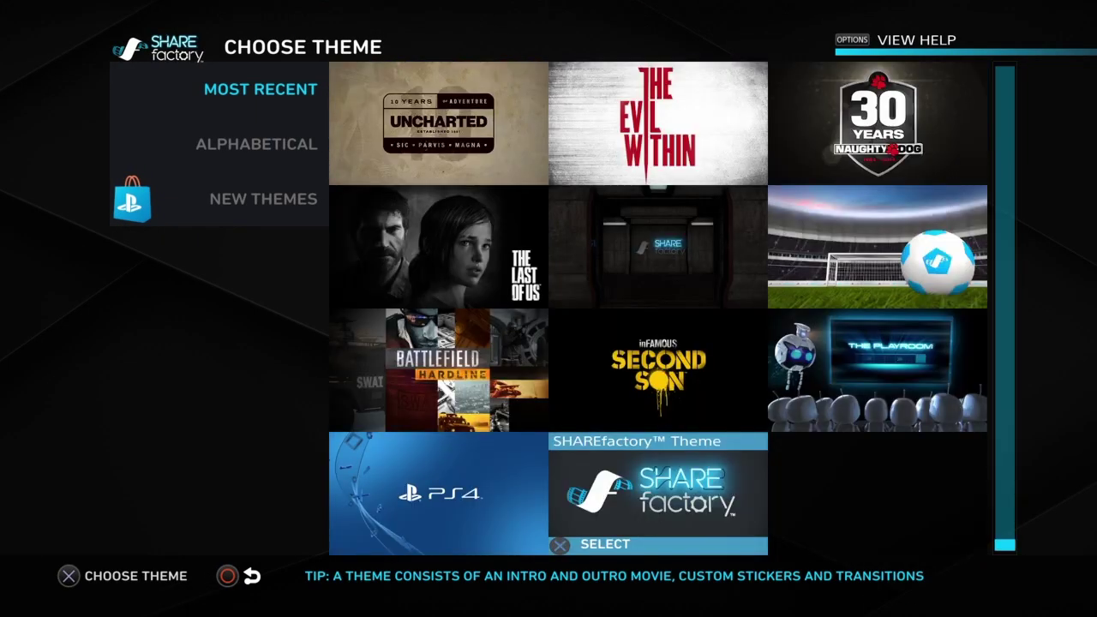
key(Return)
- Choose the 6-second SHAREfactory Outro as the project's only clip and start the project
key(Down)
key(Up)
key(Return)
key(Right)
key(Return)
key(Right)
key(Left)
key(Left)
key(Down)
key(Down)
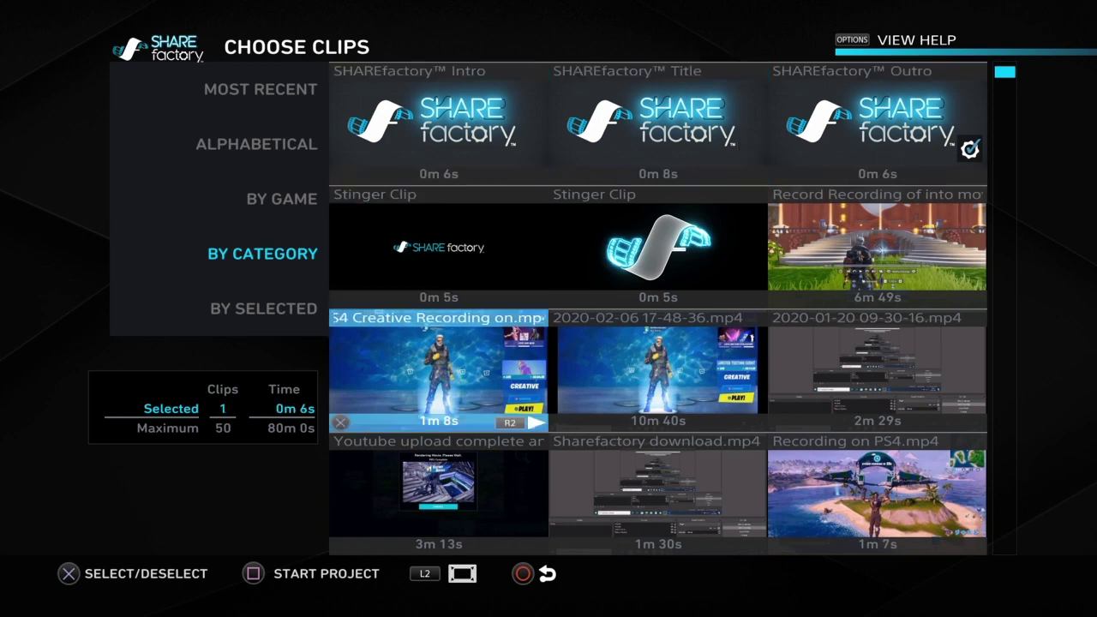
key(square)
key(Return)
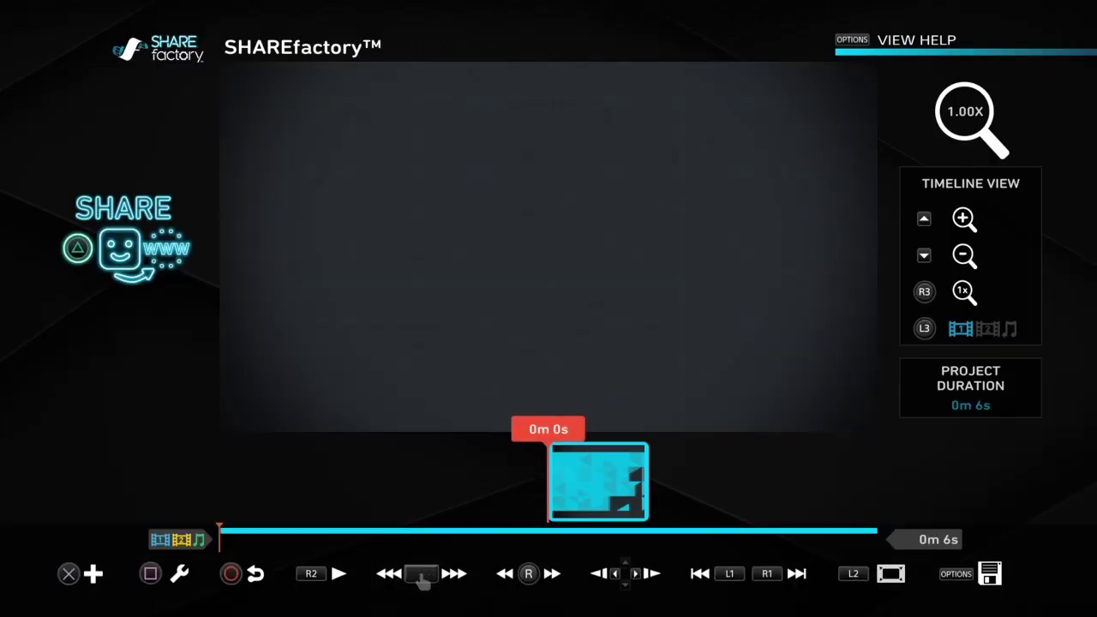
- Add the most recent clip, New Intro Dirty Docks, at the end of the timeline after the SHAREfactory Outro clip
key(R1)
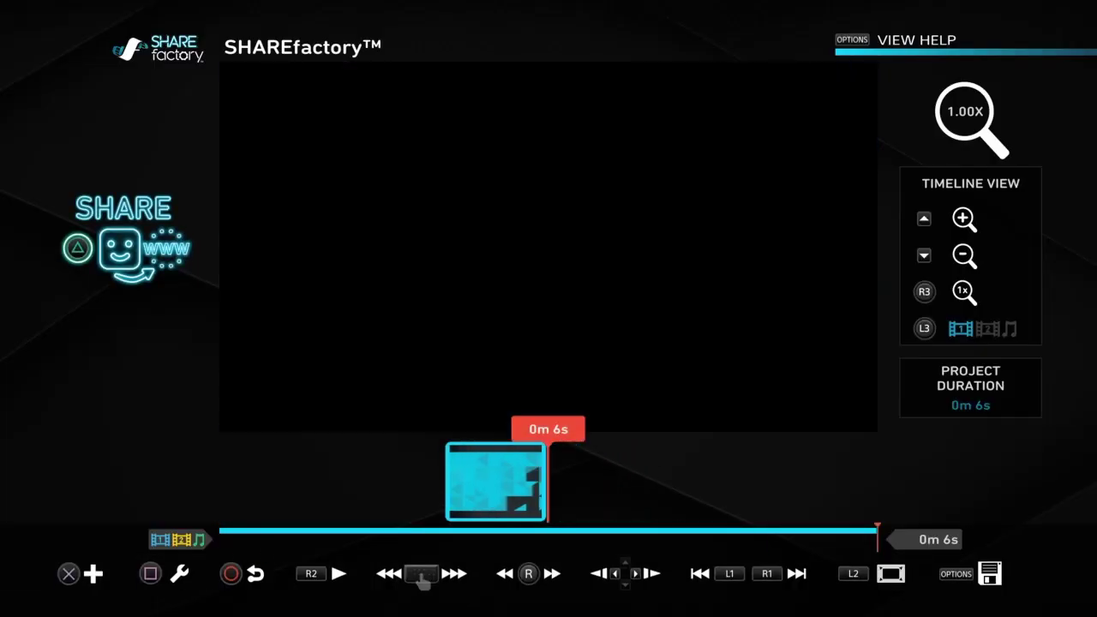
key(Return)
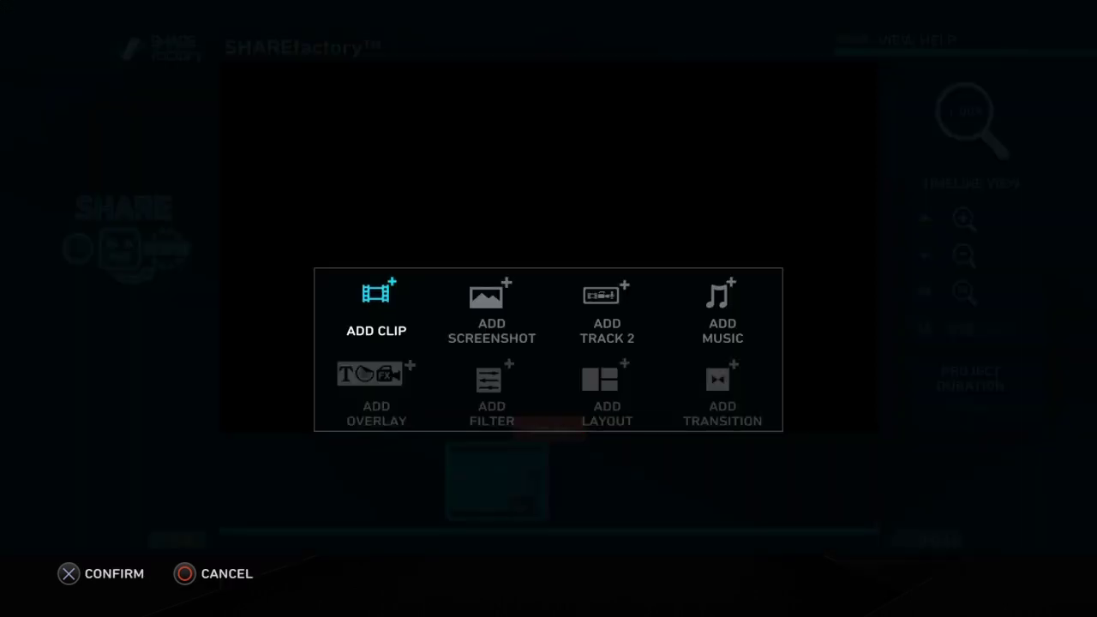
key(Return)
key(Left)
key(Up)
key(Up)
key(Up)
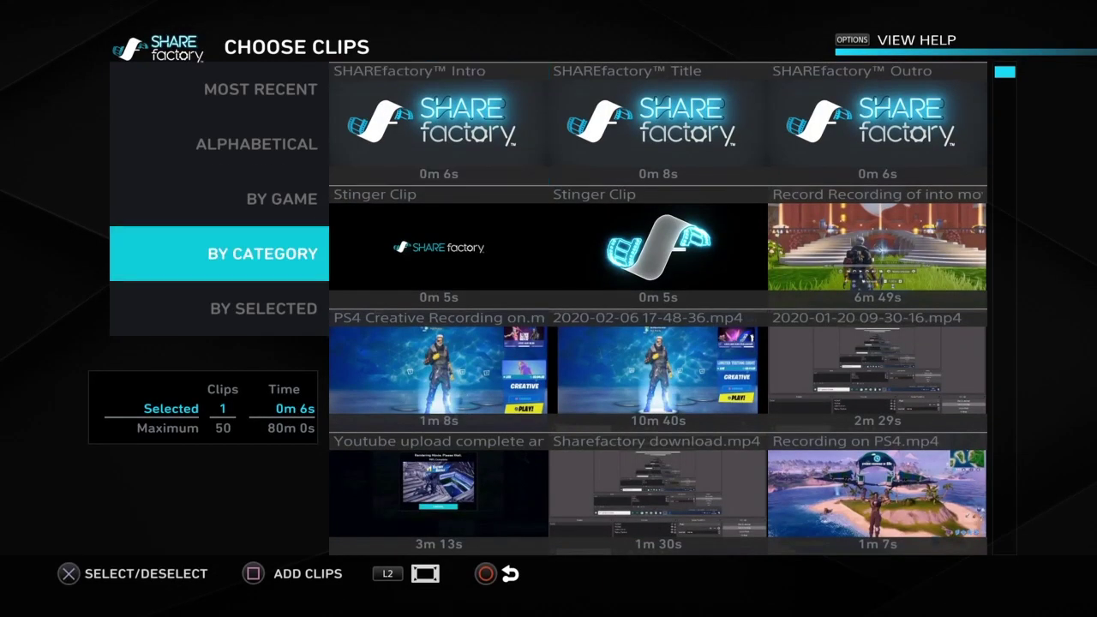
key(Return)
key(Right)
key(Left)
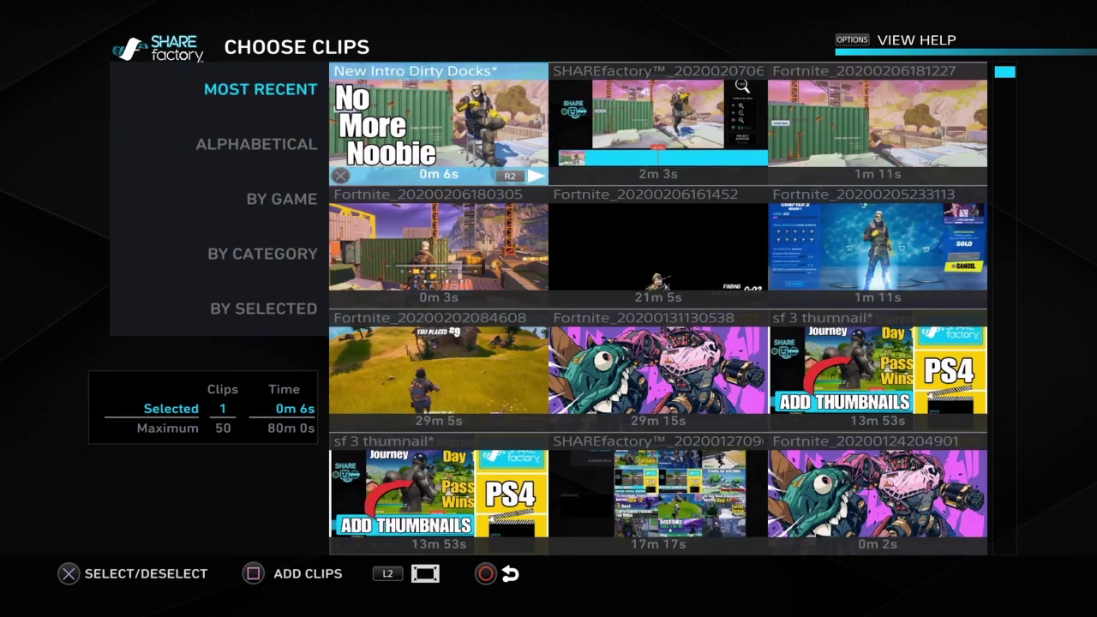
key(Return)
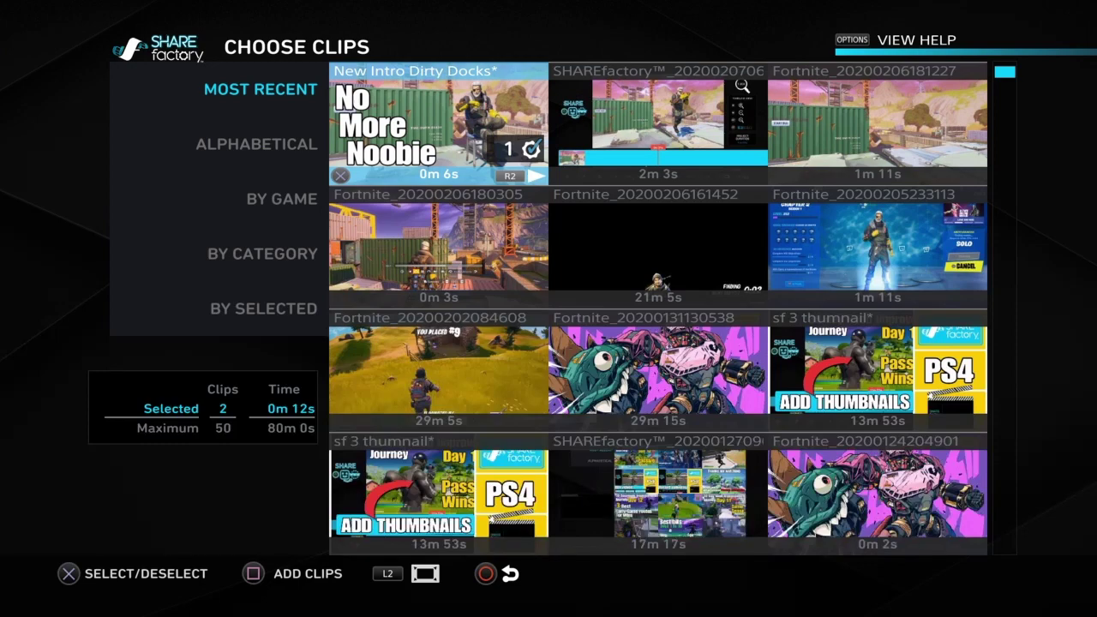
key(square)
- Scrub through the added intro, return to the start of the timeline and open the exit options for the project
key(Right)
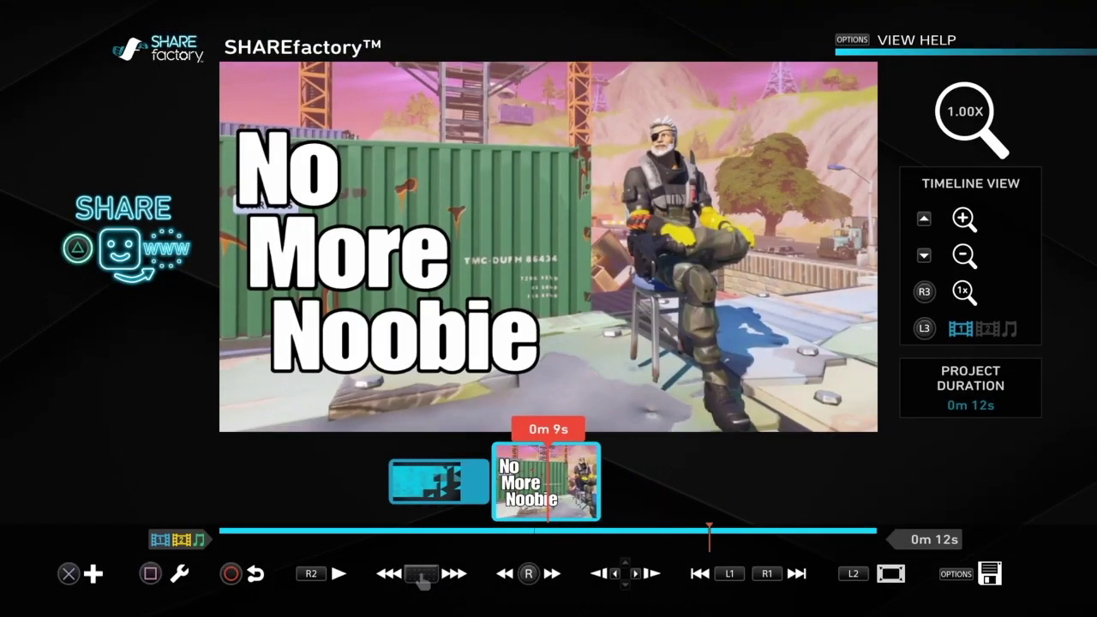
key(Left)
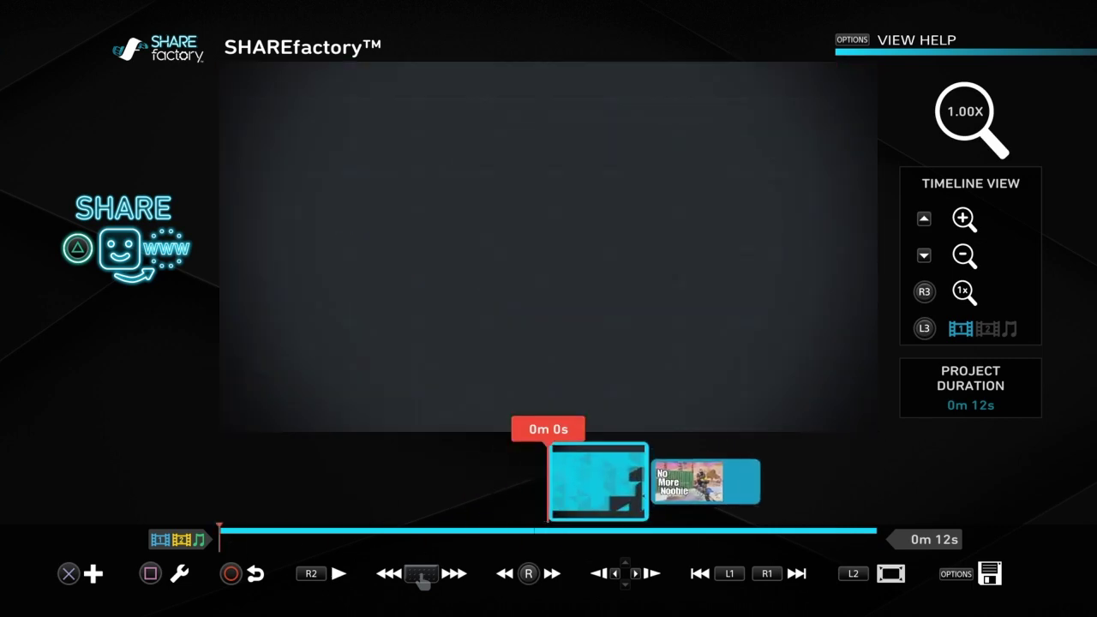
key(Escape)
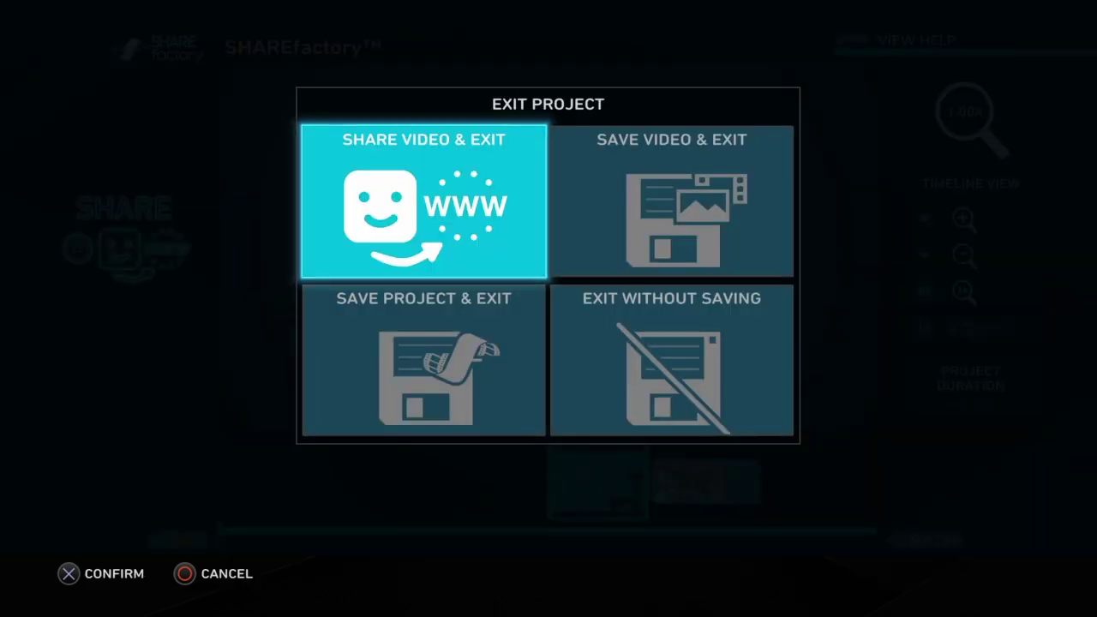
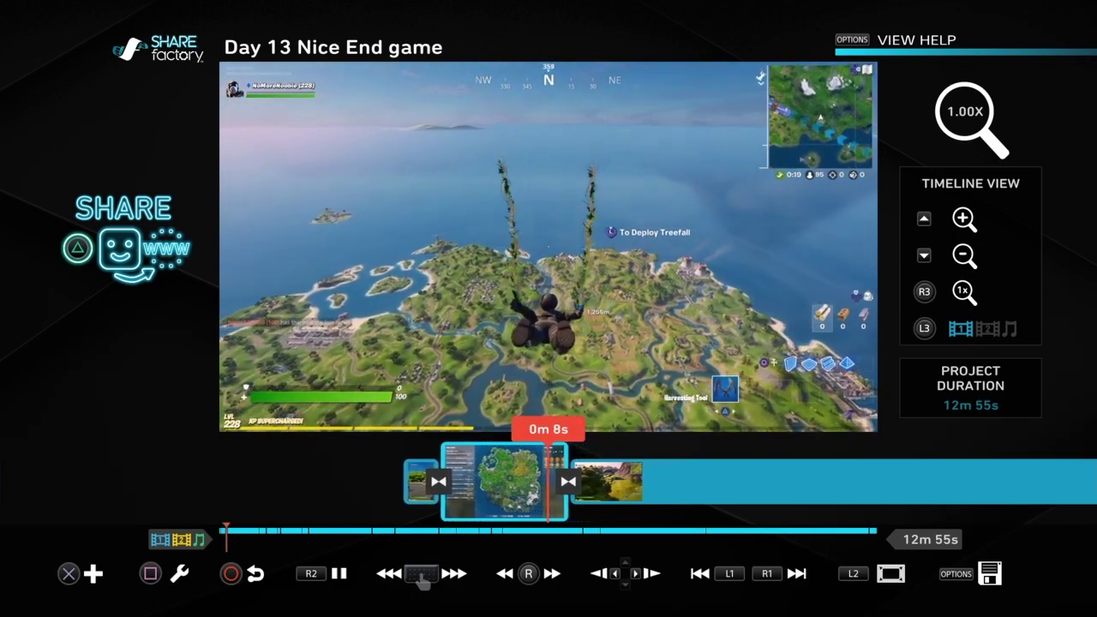
- Insert the New Intro Dirty Docks clip into the Day 13 Nice End game project, right after the island map clip
key(Return)
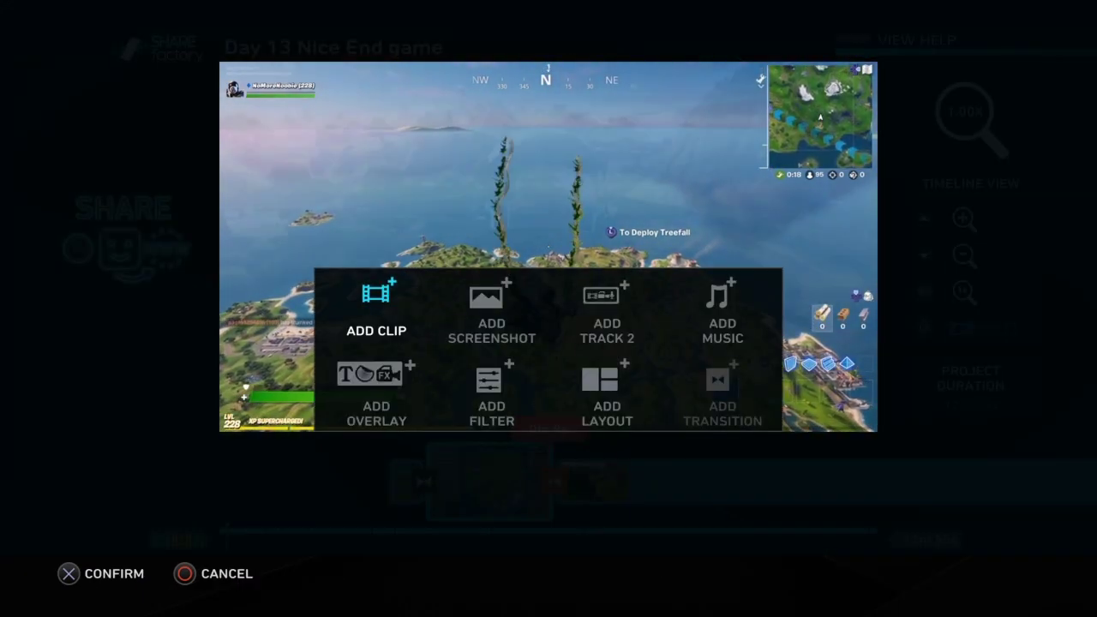
key(Return)
key(Right)
key(Left)
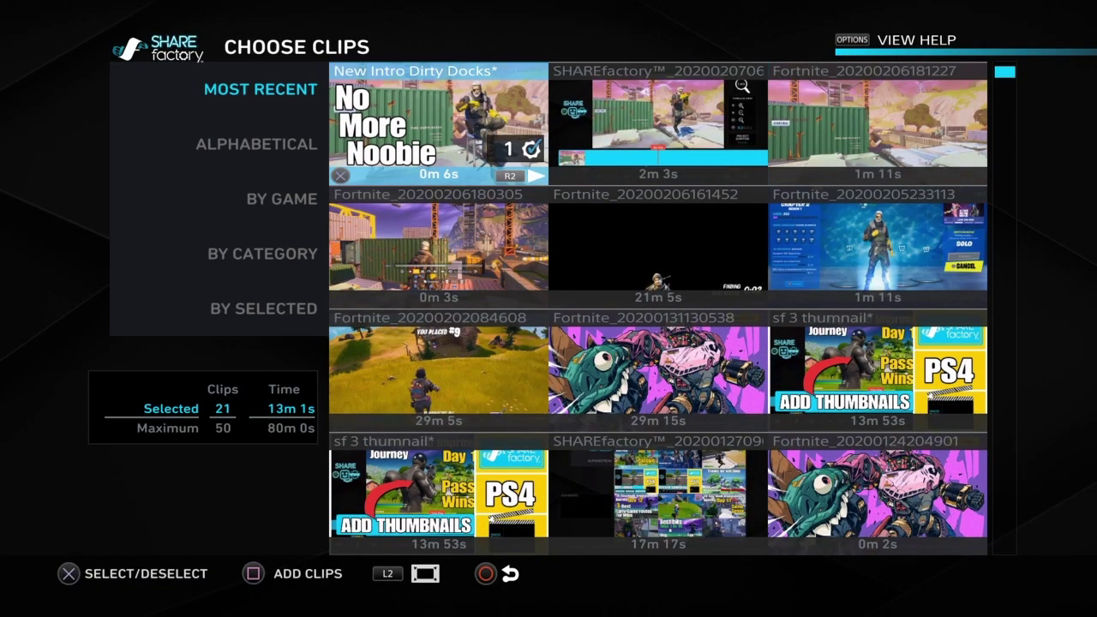
key(Escape)
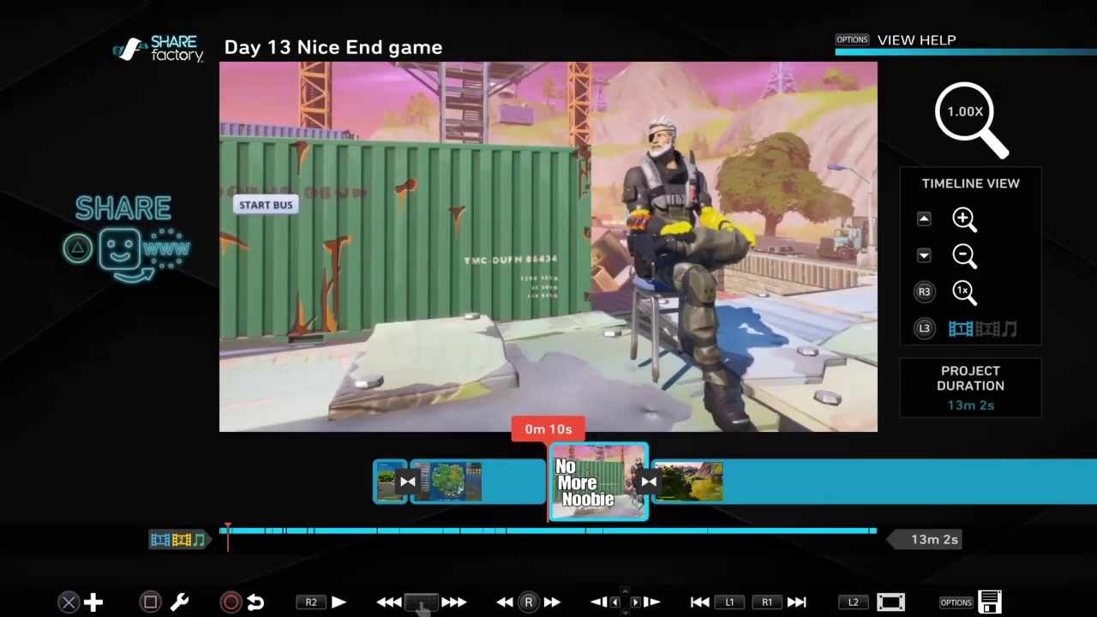
- Play the timeline through the inserted intro and pause at 0m 18s in the following gameplay clip
key(Left)
key(space)
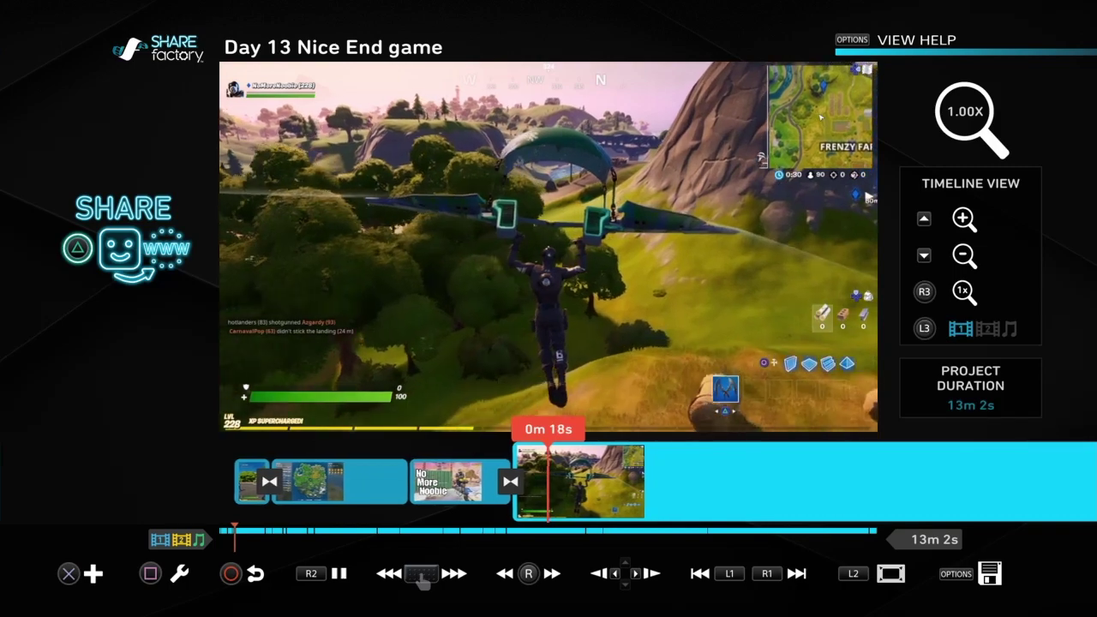
key(R2)
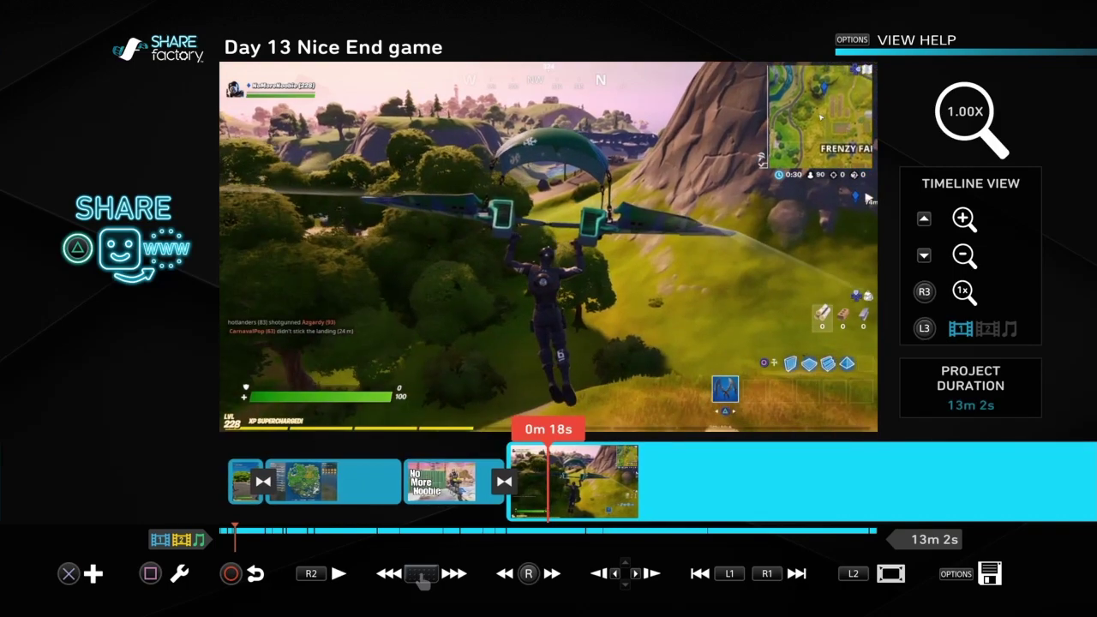
- Save the Day 13 Nice End game project and exit the editor
key(Escape)
key(Right)
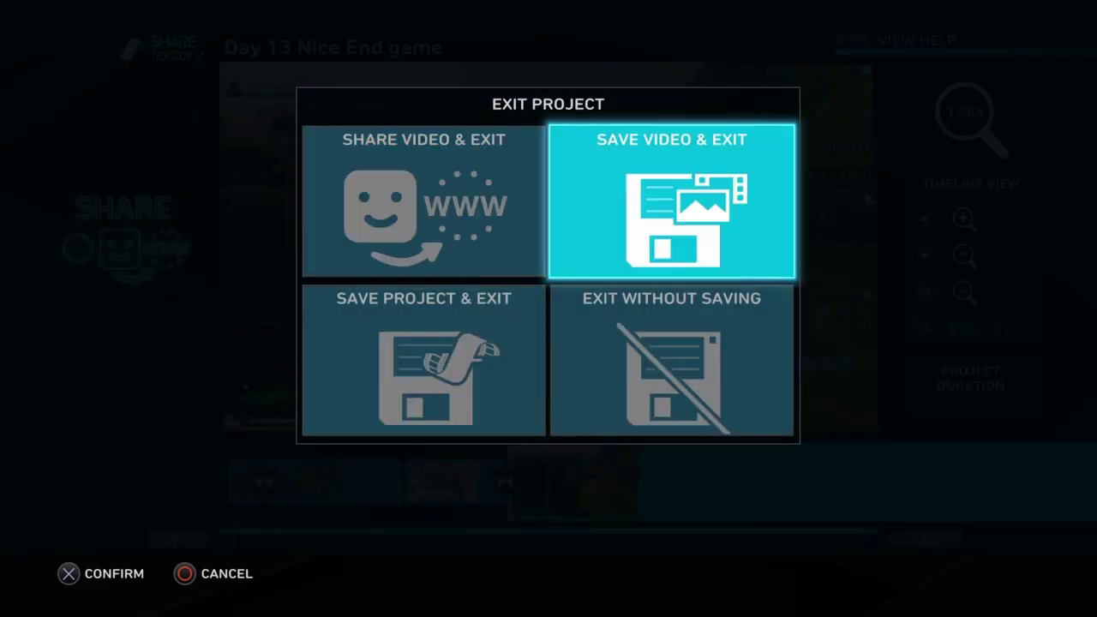
key(Left)
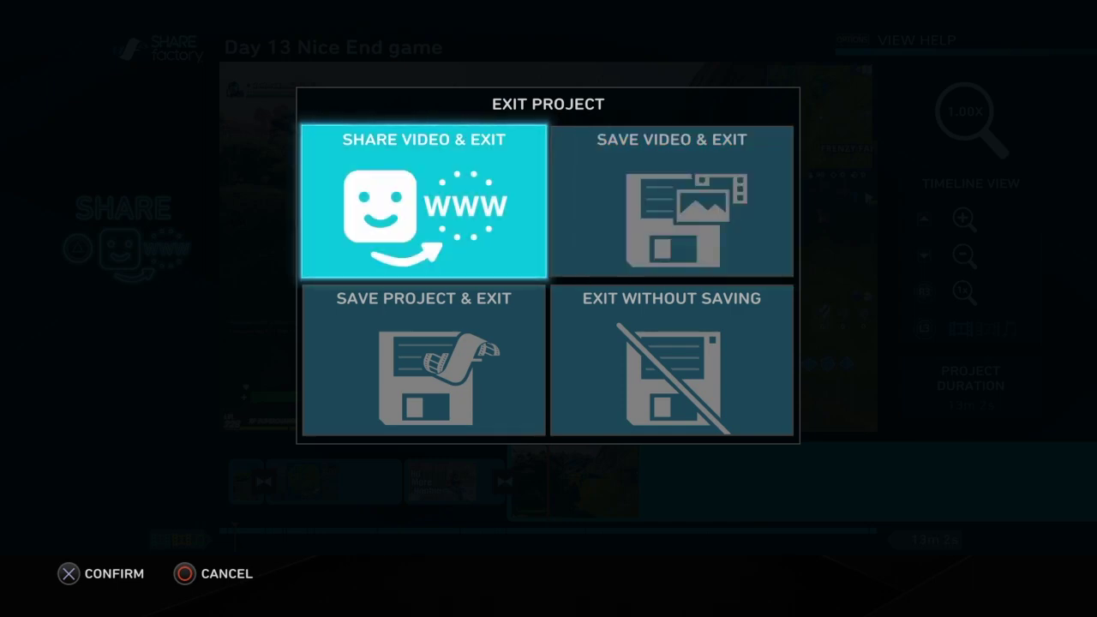
key(Down)
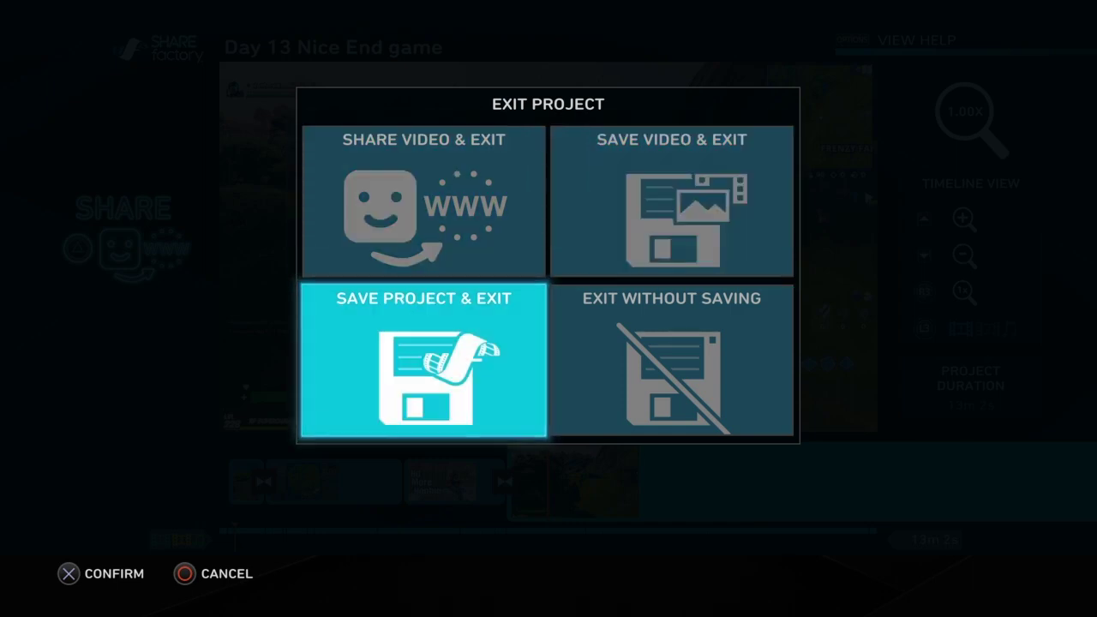
key(Return)
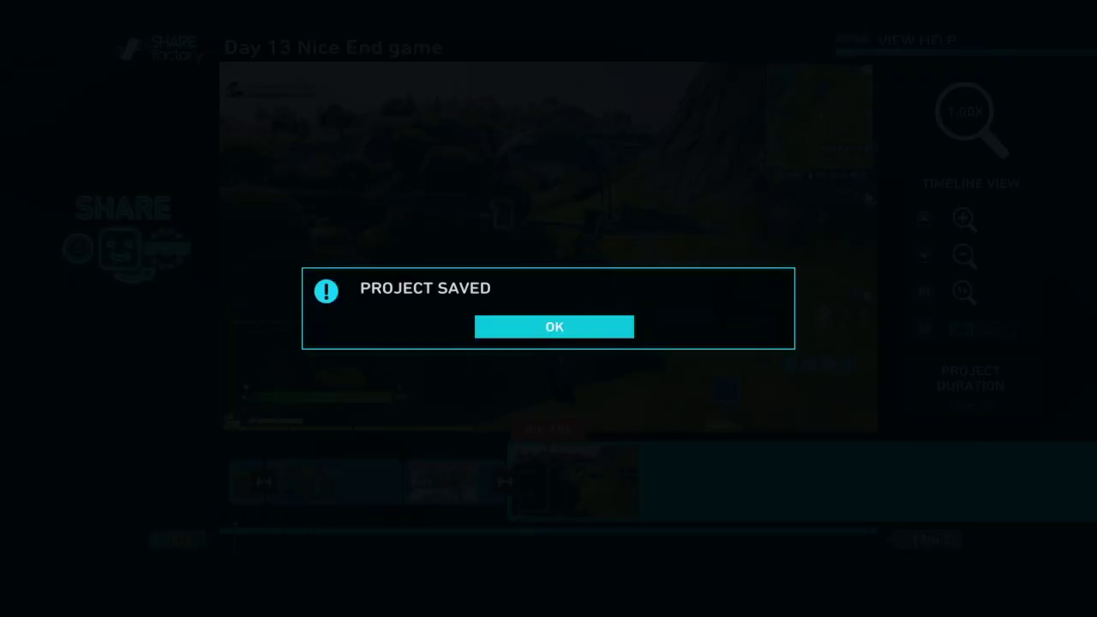
key(Return)
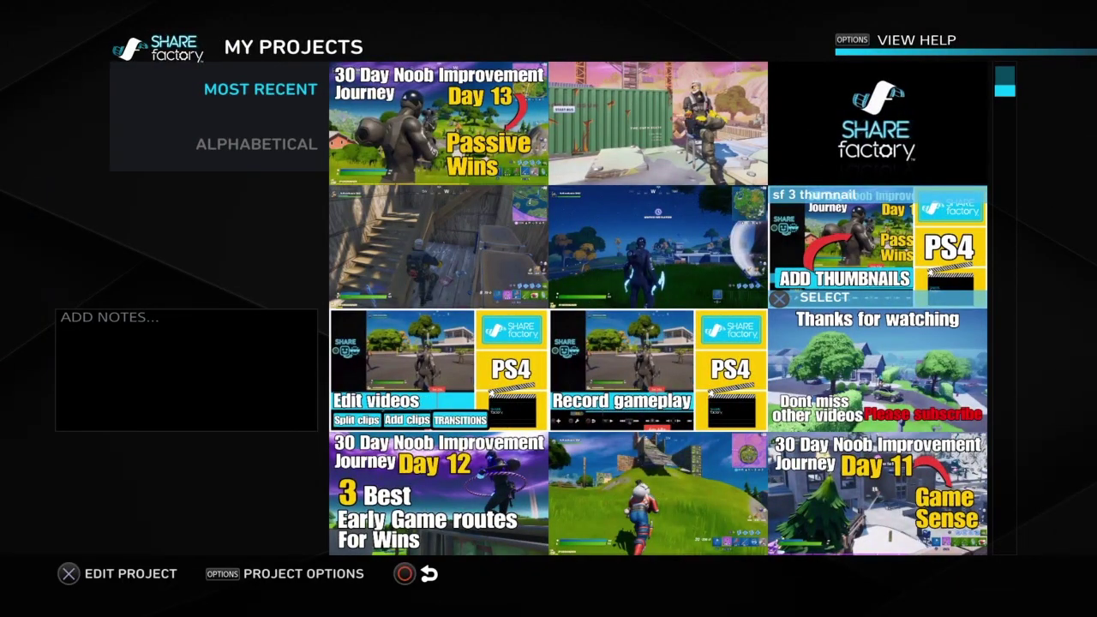
- Return from the project list to the main screen and highlight New Project
key(Escape)
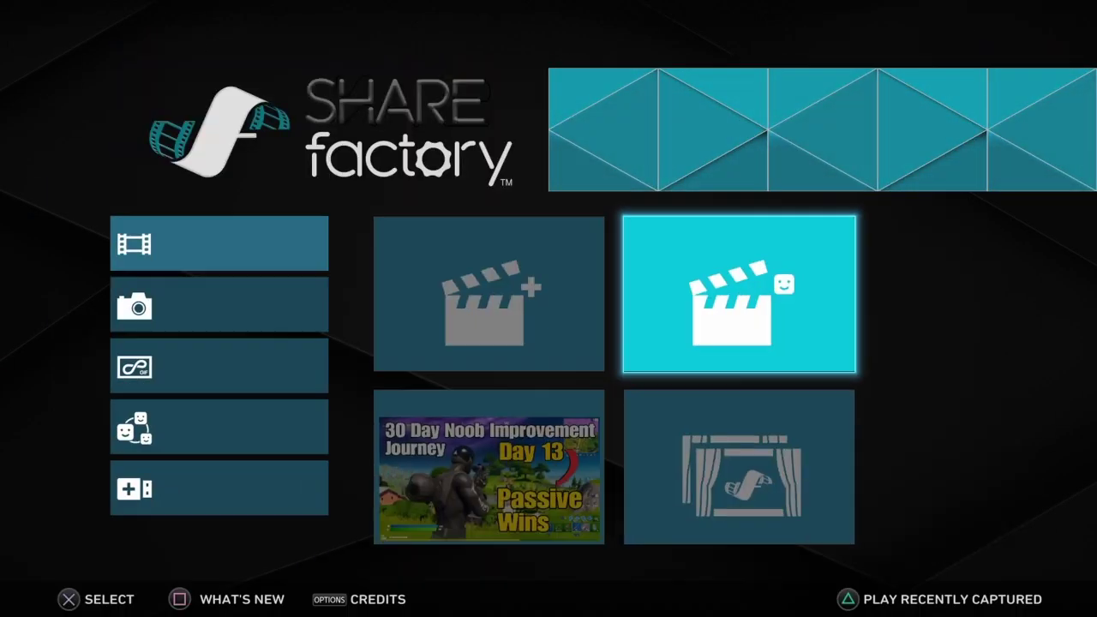
key(Left)
key(Left)
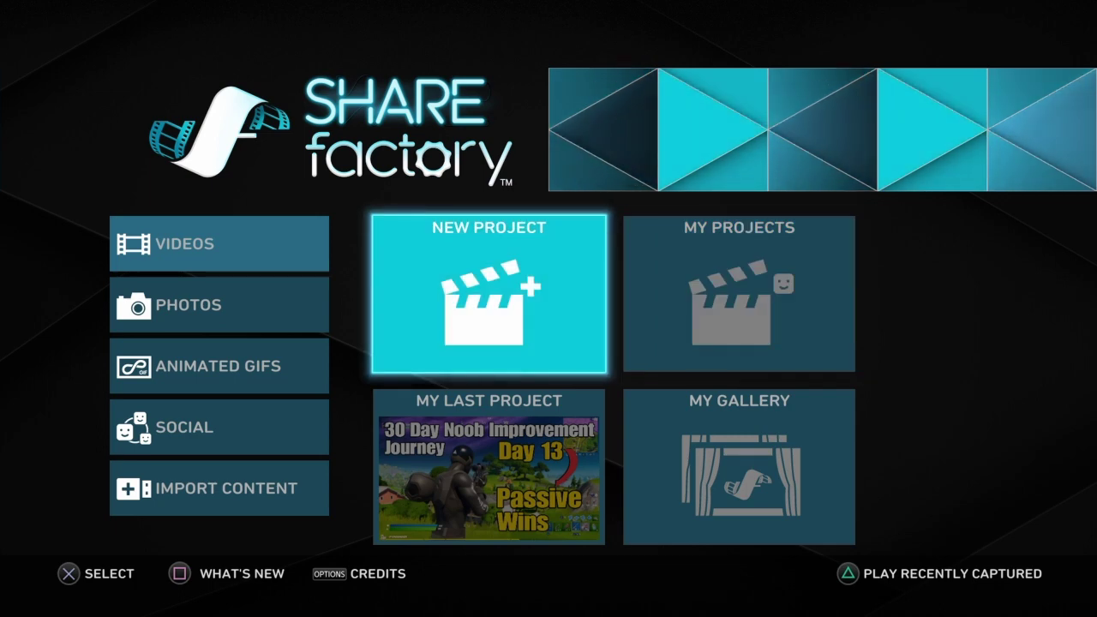